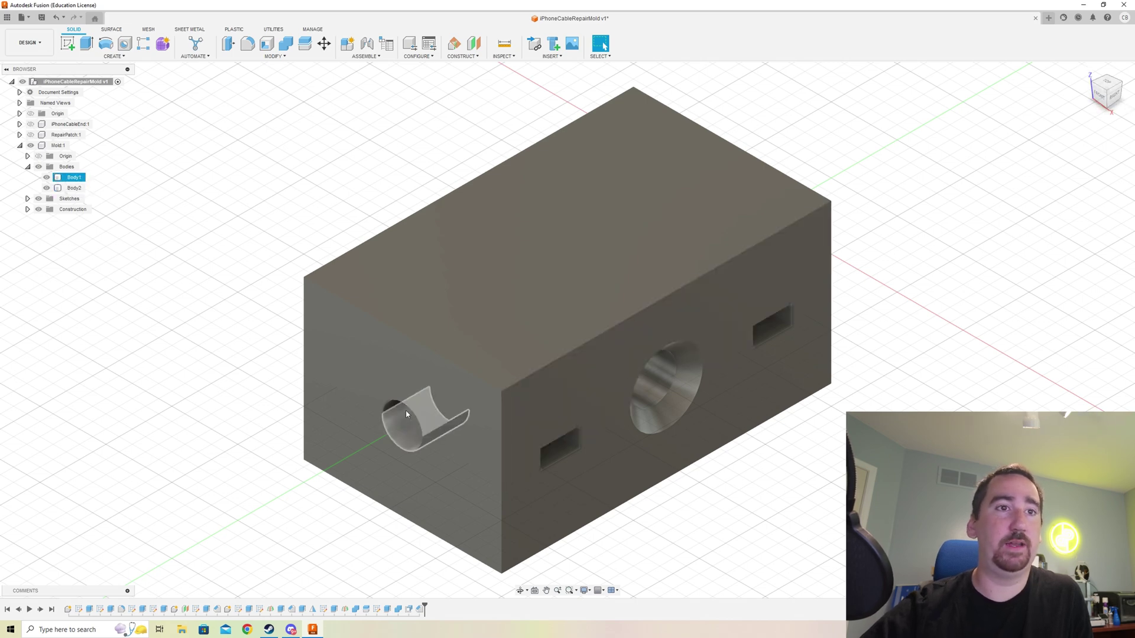
Step: Examine the finished repair mold from both sides, hiding Body2 to inspect the lower half's cavity, alignment pins and pour opening
click(1095, 90)
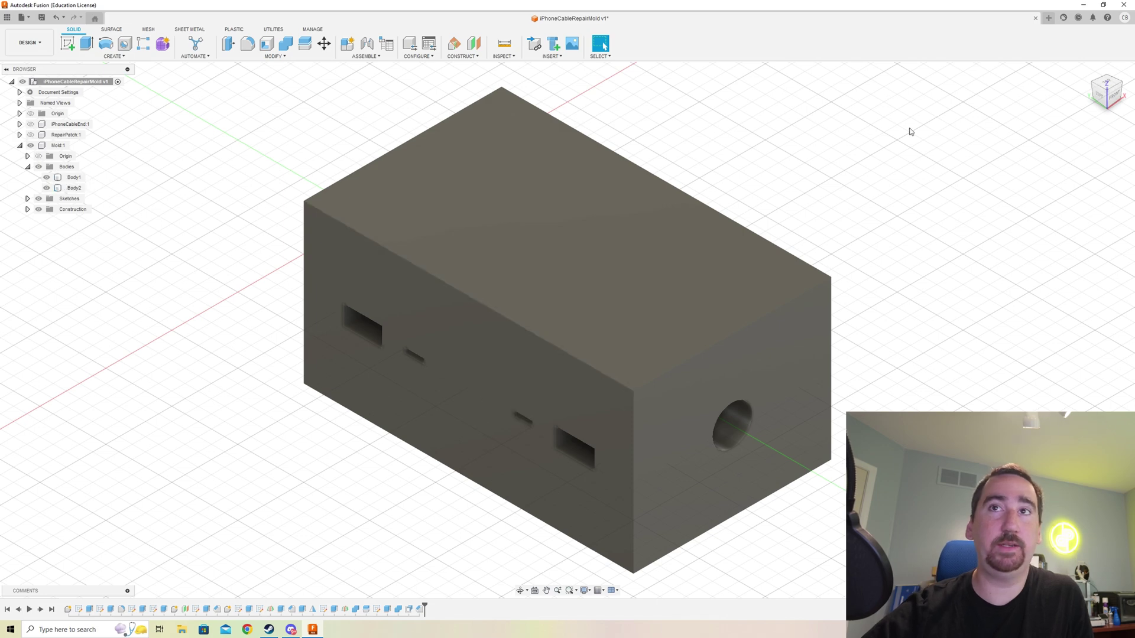
click(1118, 84)
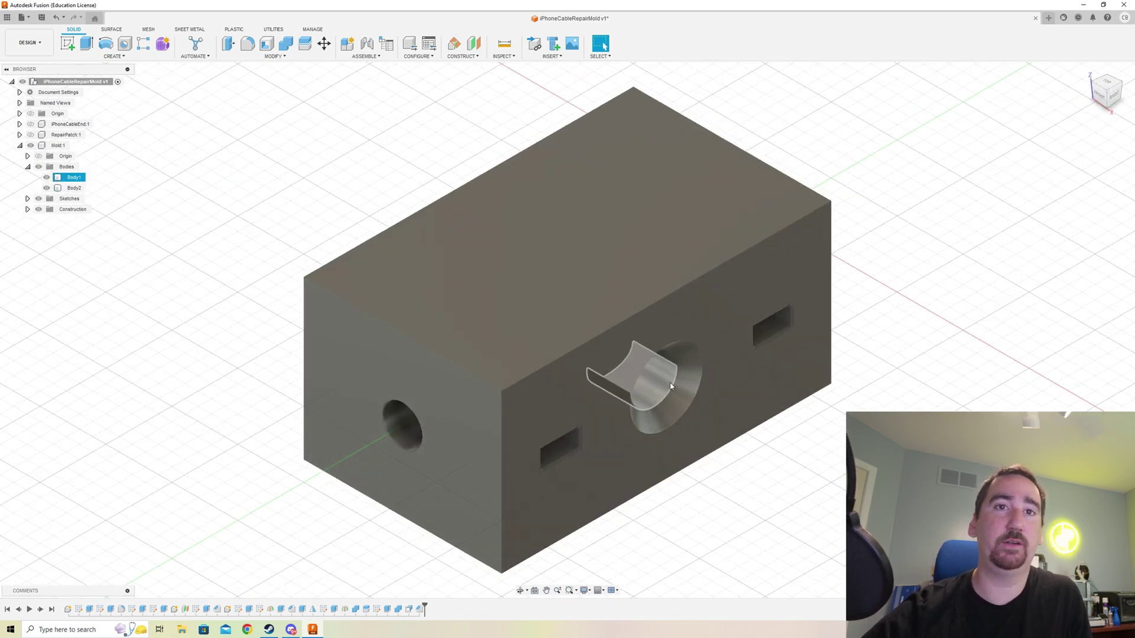
click(1094, 89)
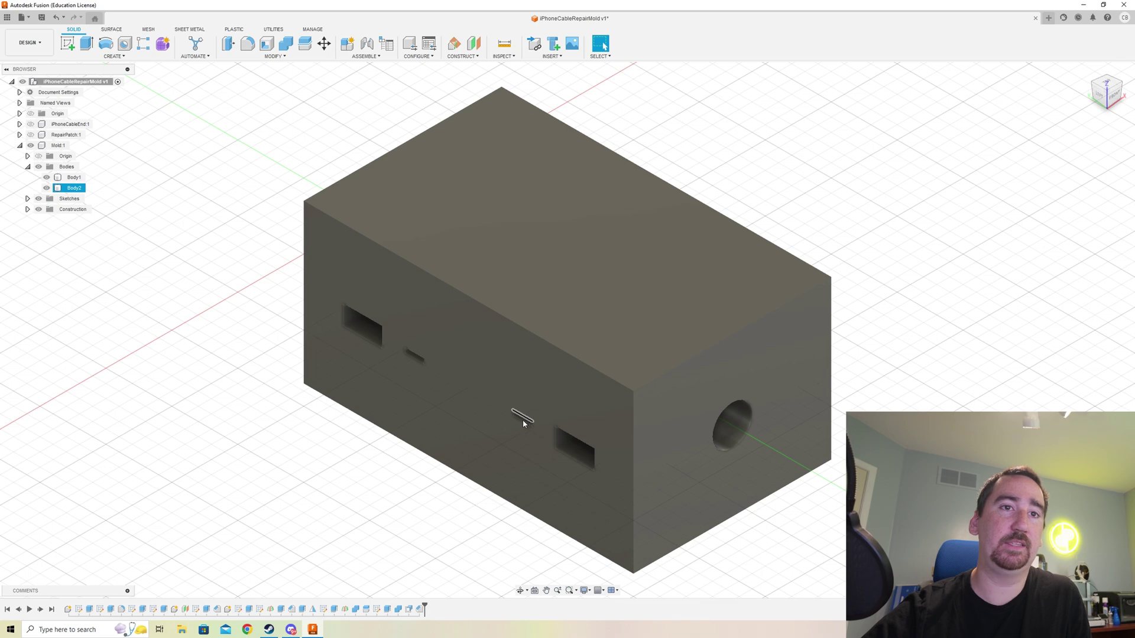
click(1124, 86)
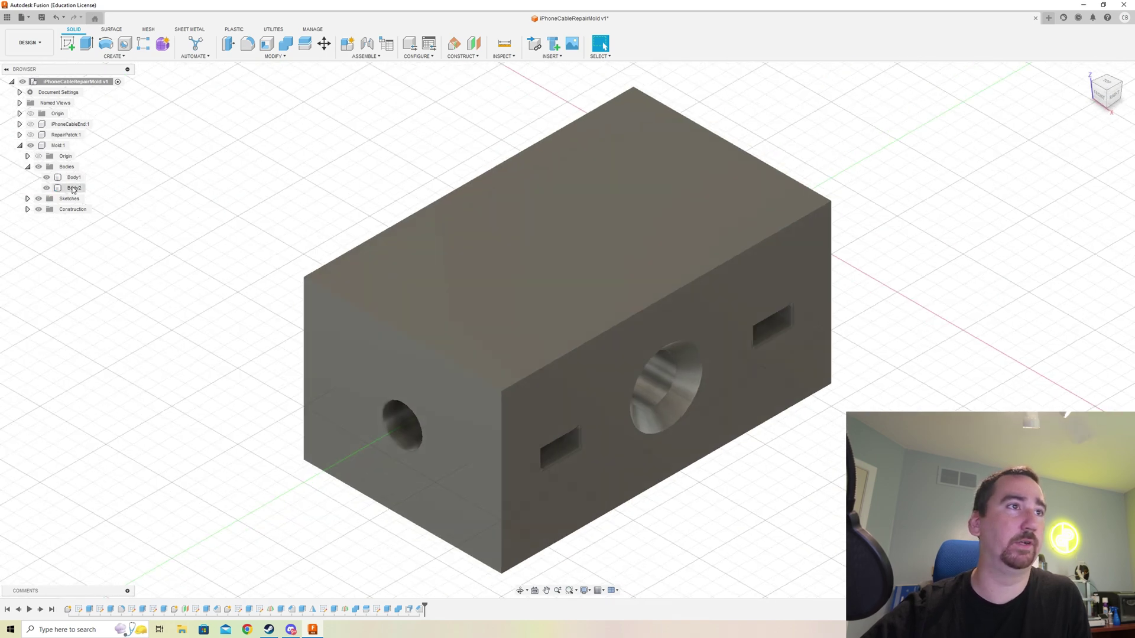
click(47, 188)
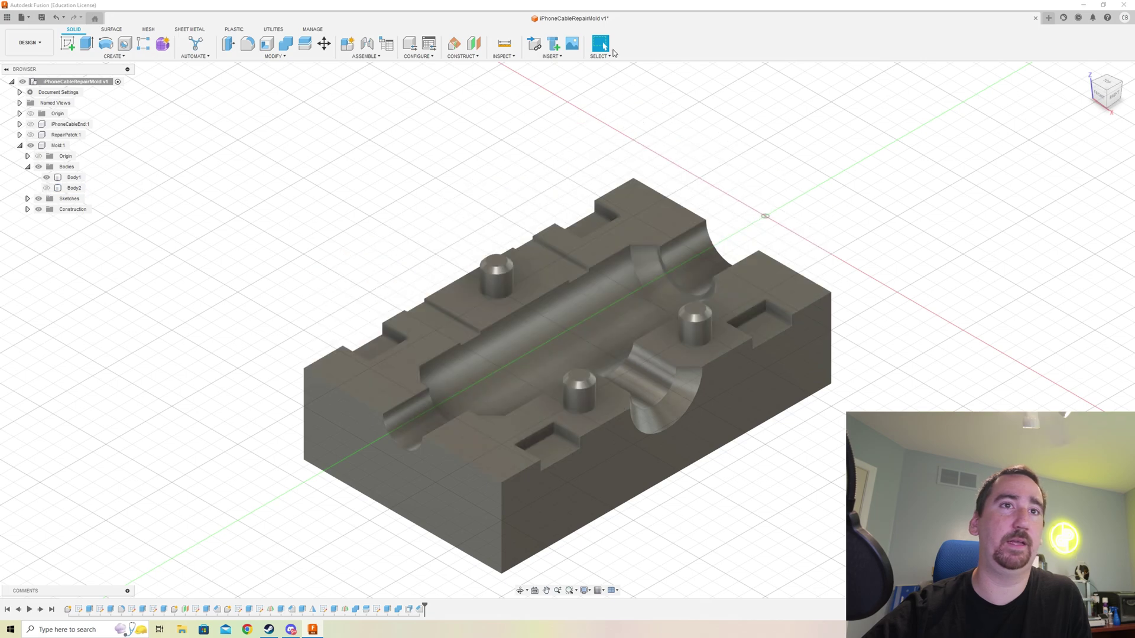
click(1112, 94)
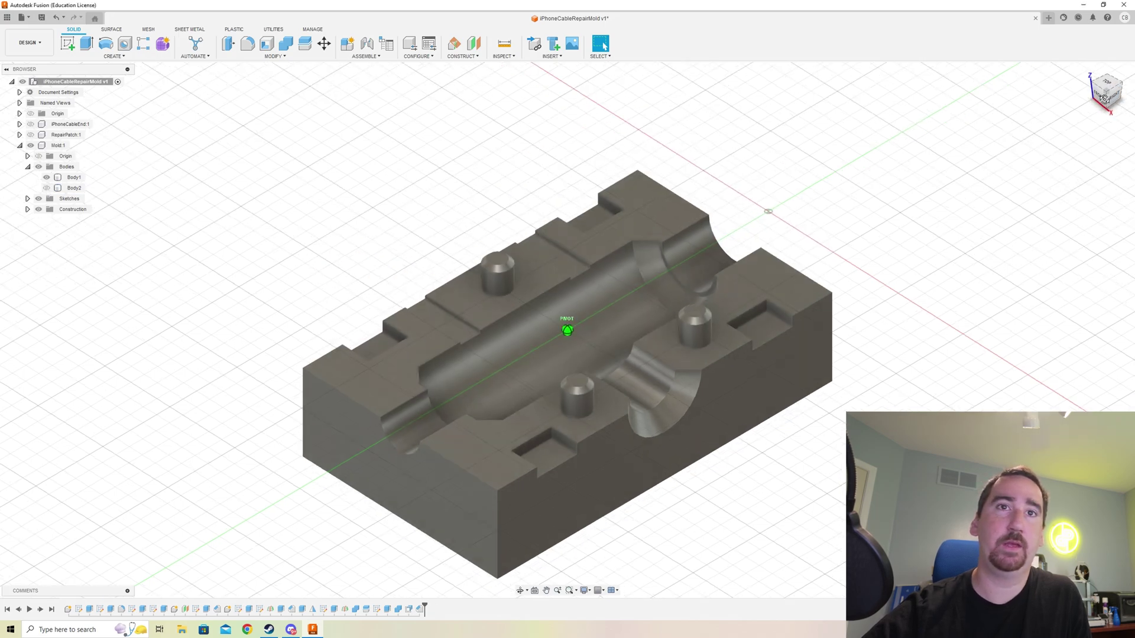
shift+middle_drag(438, 260, 433, 310)
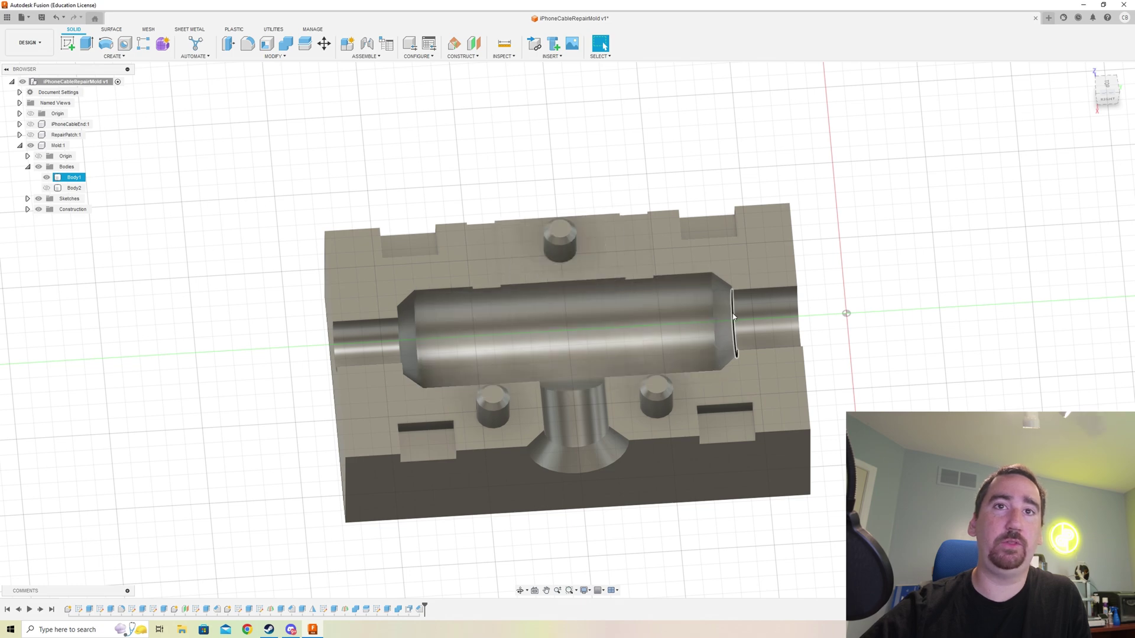
click(1109, 99)
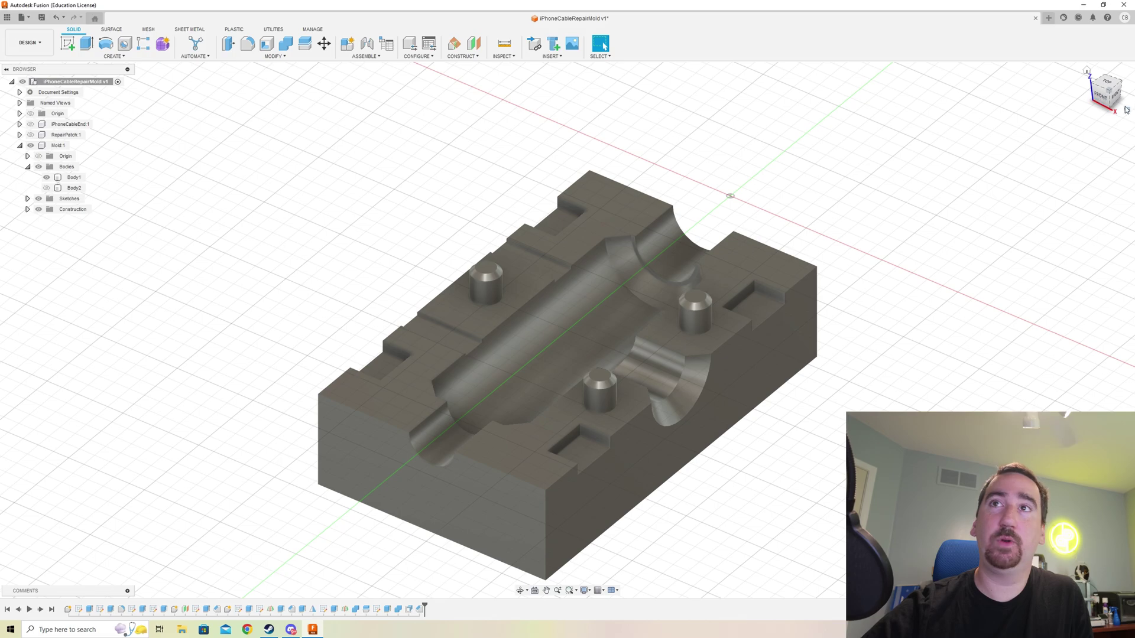
drag(1091, 99, 1097, 131)
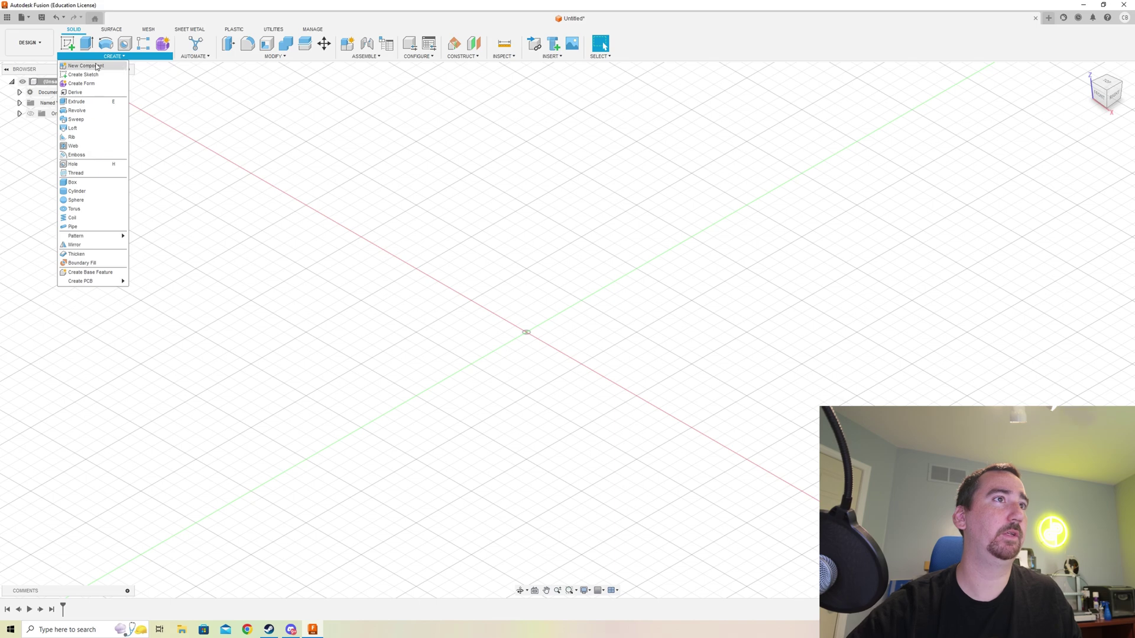
Step: Create an internal component named Cable and start a sketch on its front plane
click(86, 66)
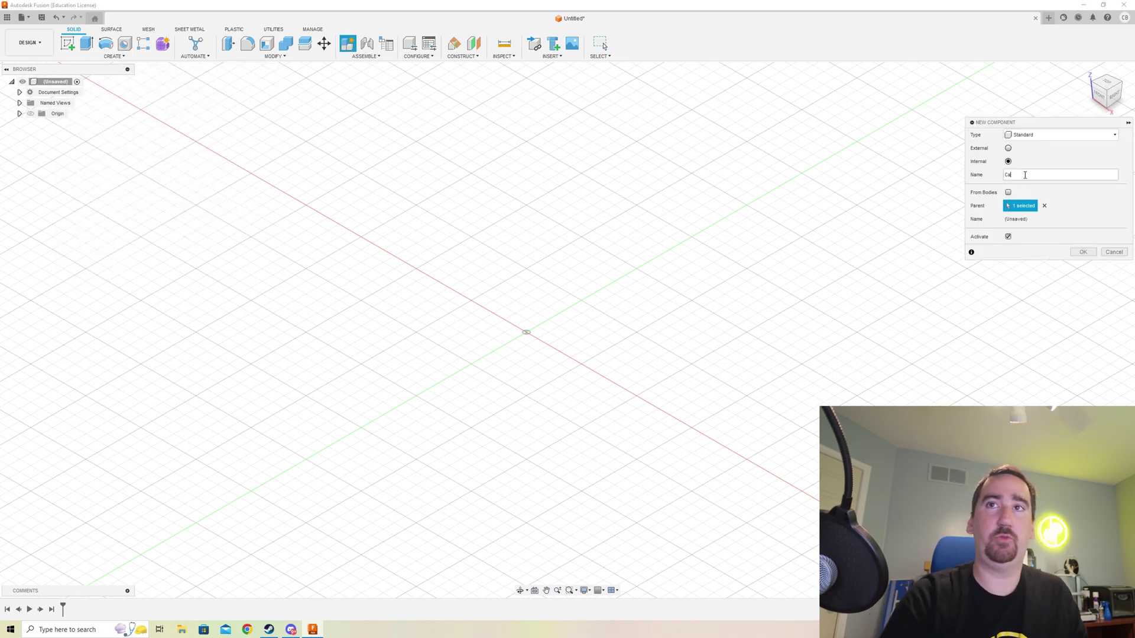
key(Return)
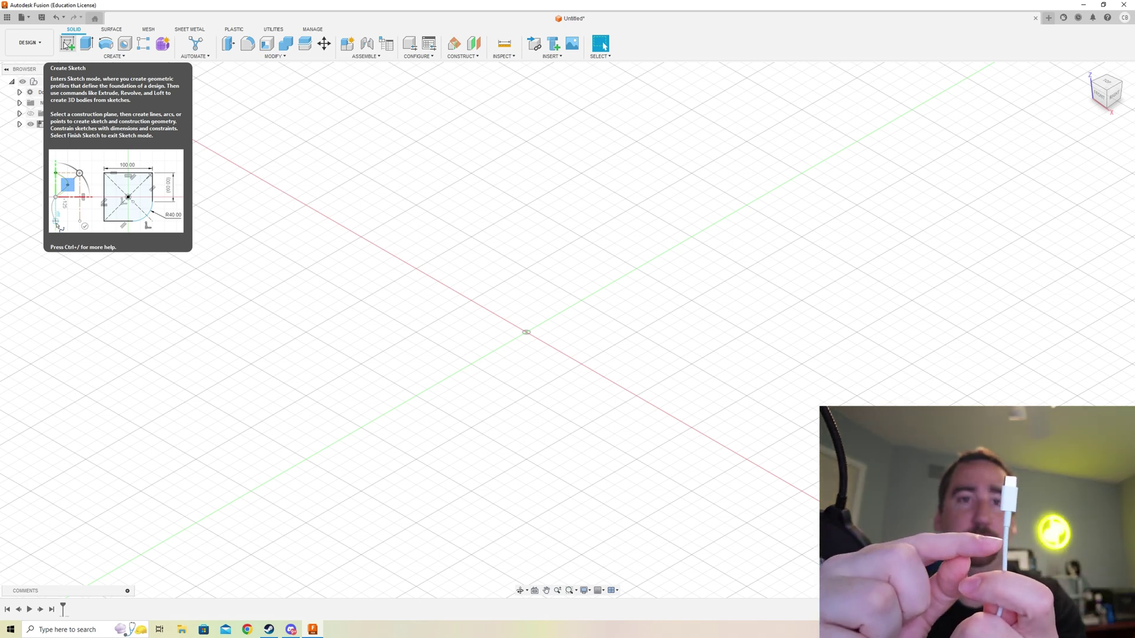
click(548, 322)
Step: Sketch a center rectangle at the origin, with its width set to A_Width and height to A_Height
click(114, 57)
click(195, 101)
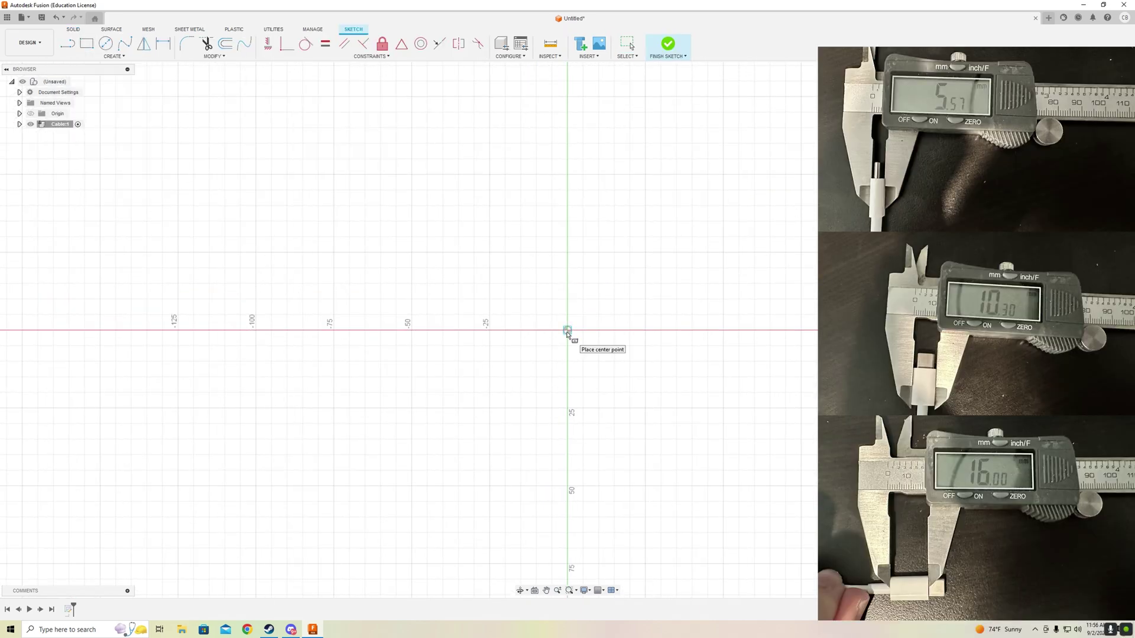
click(568, 330)
text(10.3)
key(Tab)
text(5.6)
key(Return)
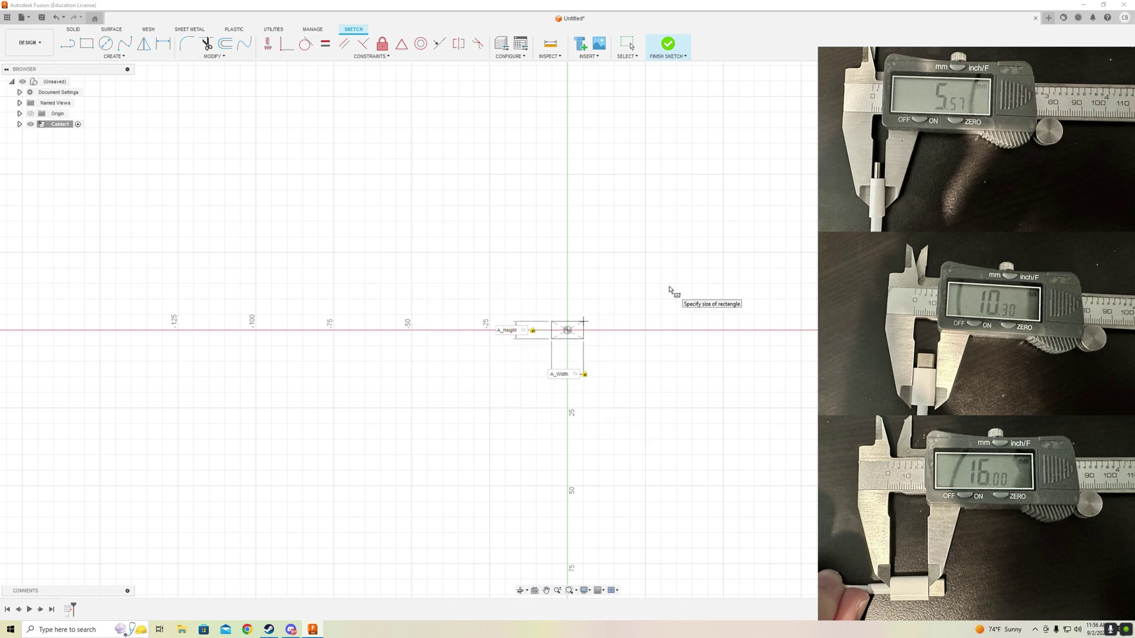
key(Escape)
Step: Draw an ellipse centered on the origin and touching the rectangle's sides, then finish the sketch
scroll(581, 337, up, 5)
click(114, 56)
click(89, 111)
click(562, 286)
click(659, 286)
click(562, 241)
click(668, 43)
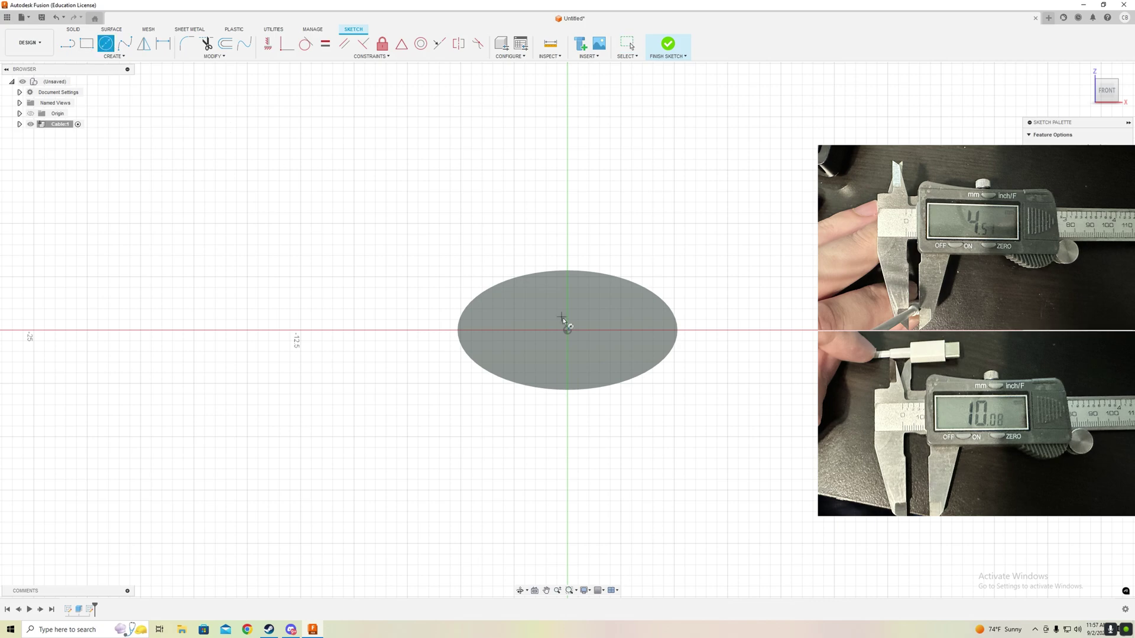
Step: Sketch a dimensioned circle centered on the elliptical plug body's end face and extrude it outward as the strain relief
text(B)
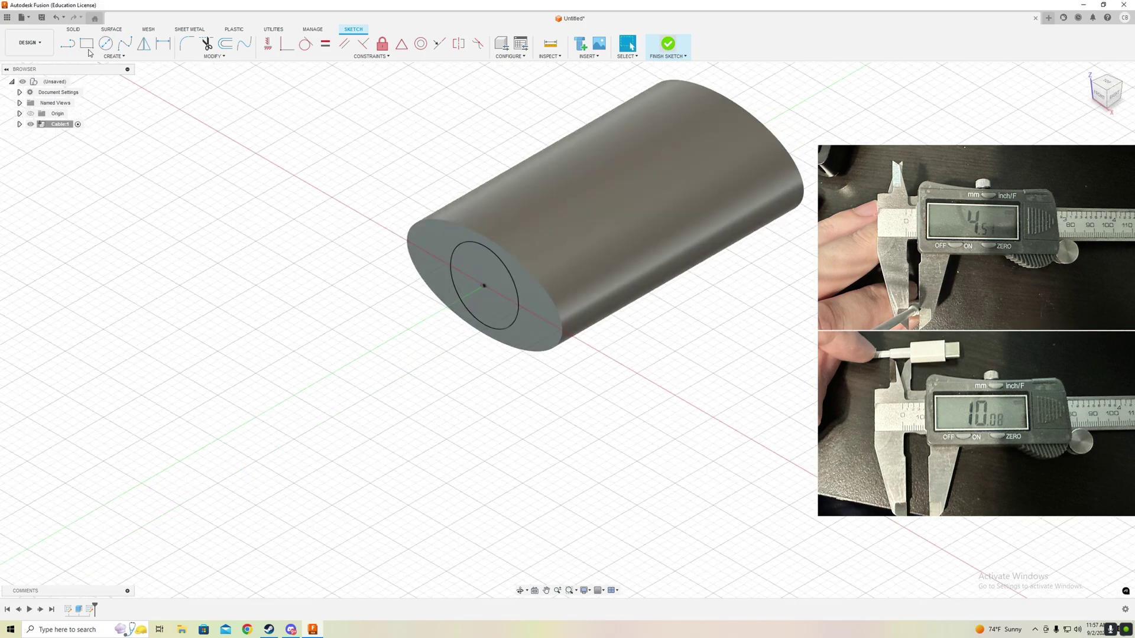
click(476, 286)
key(e)
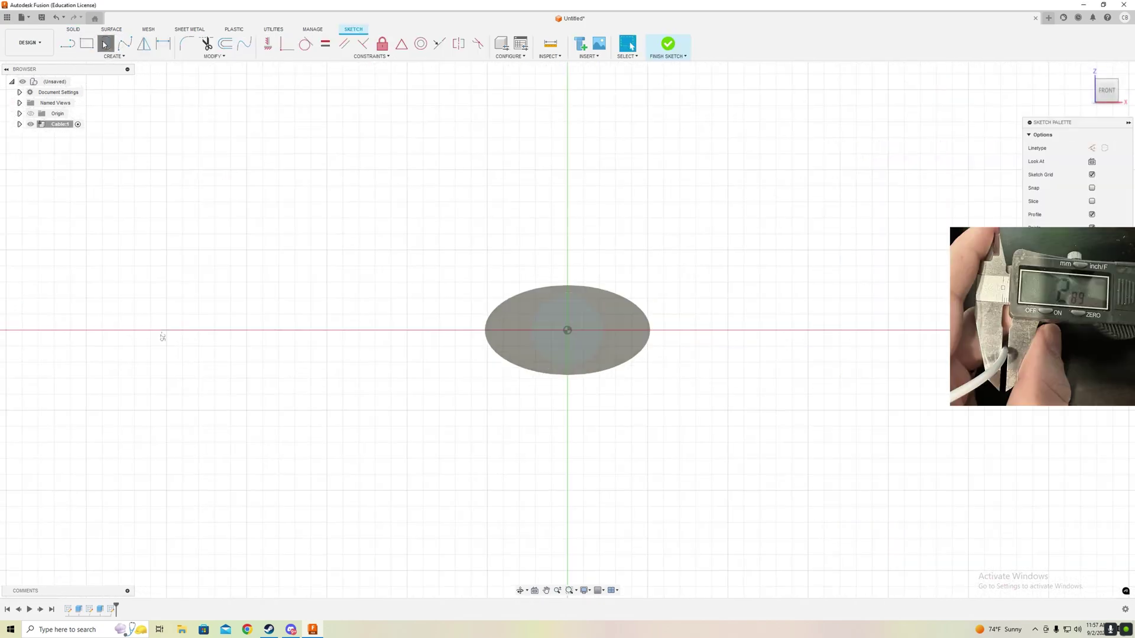
Step: Sketch a smaller circle centered on the strain relief's end face and extrude it 20 mm as the cable
click(567, 328)
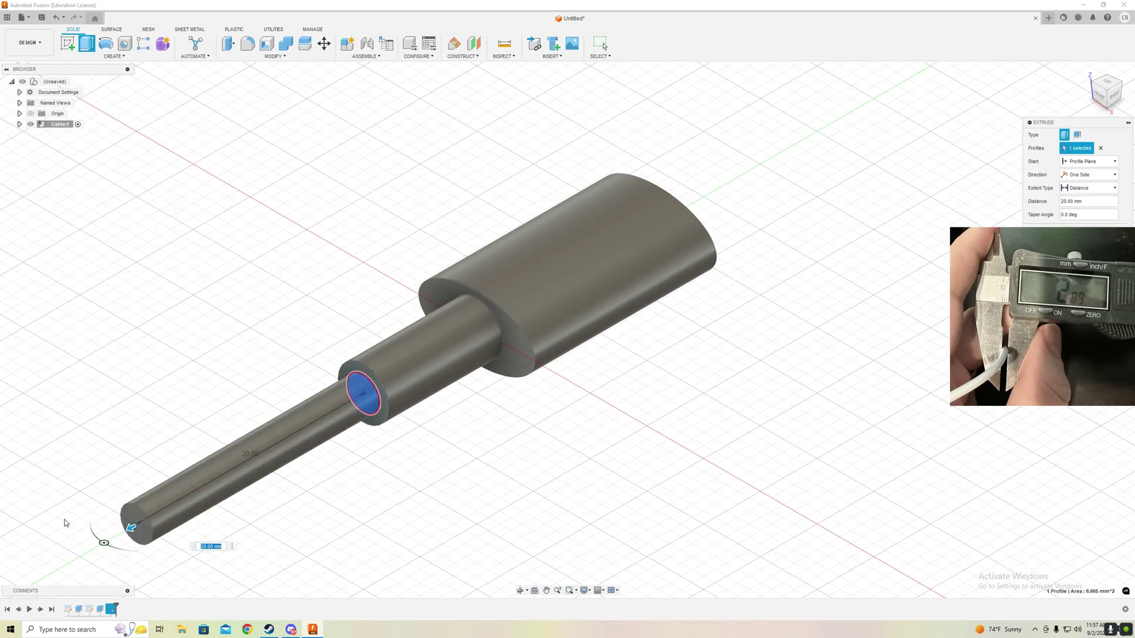
key(Return)
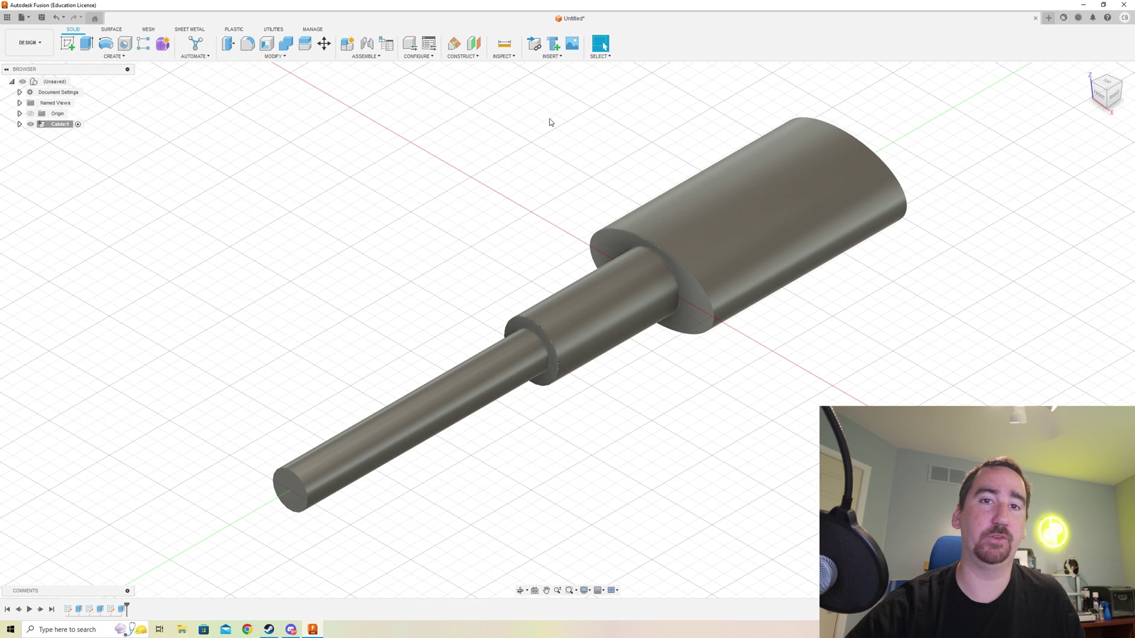
Step: Create a new internal component named Overmold under the top-level assembly and activate it
key(ctrl+shift+n)
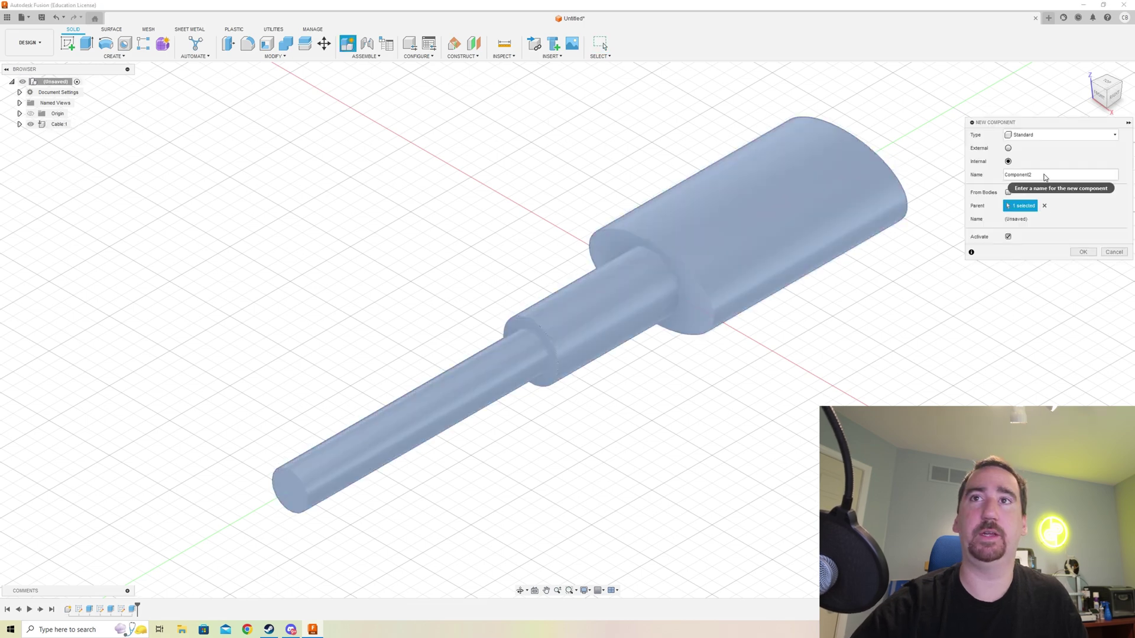
text(Overm)
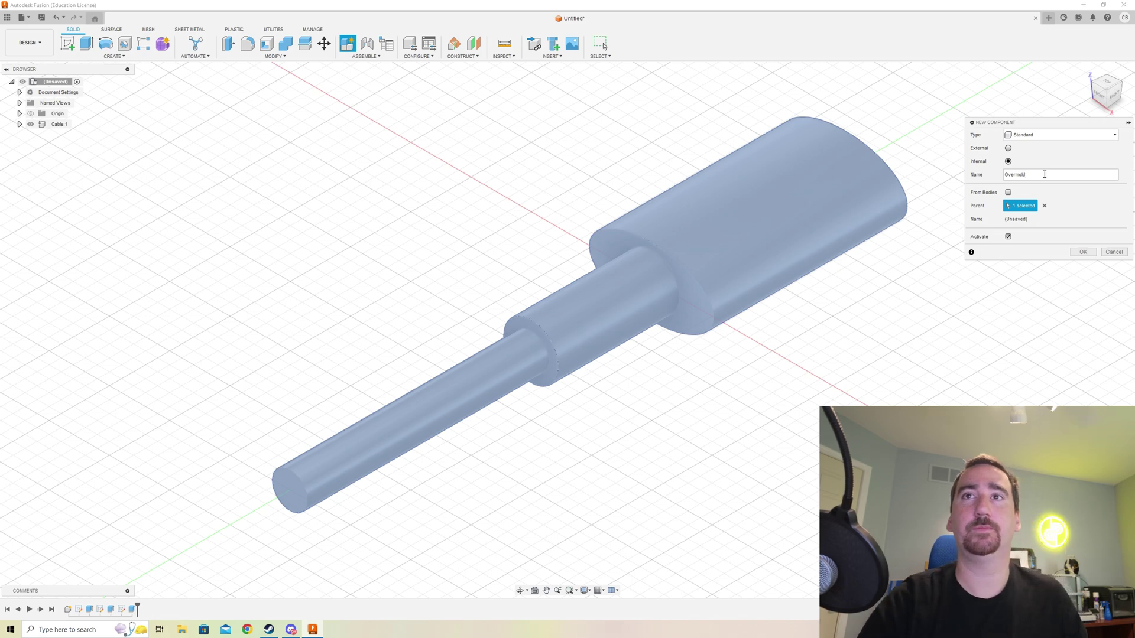
text(old)
key(Return)
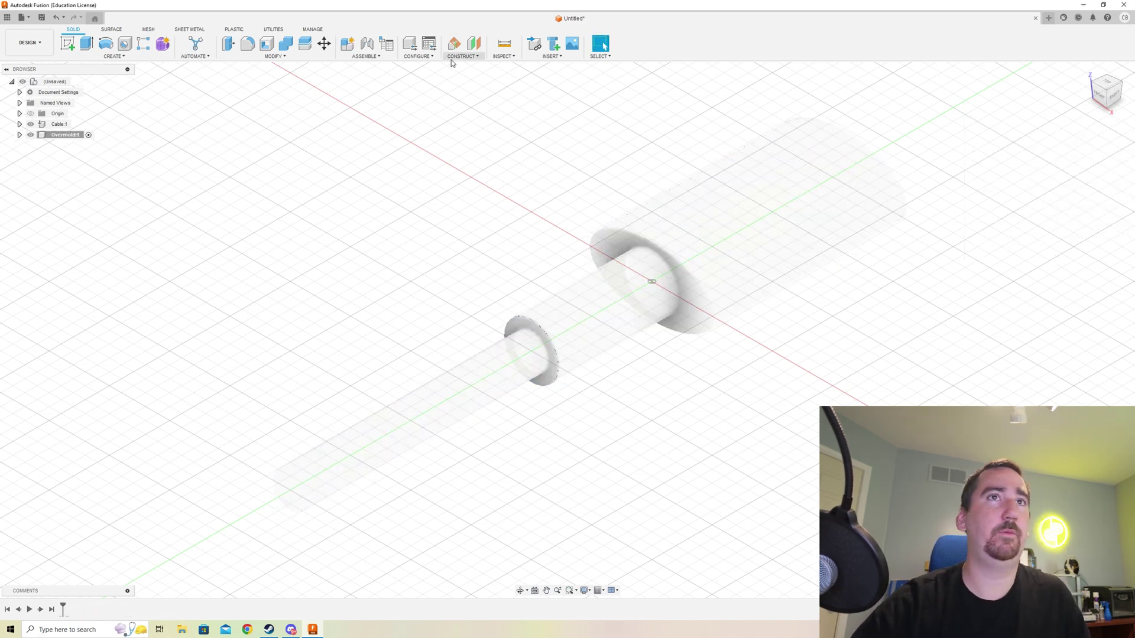
Step: Create a construction plane offset 3 mm from the plug body's elliptical end face, toward the cable
click(454, 57)
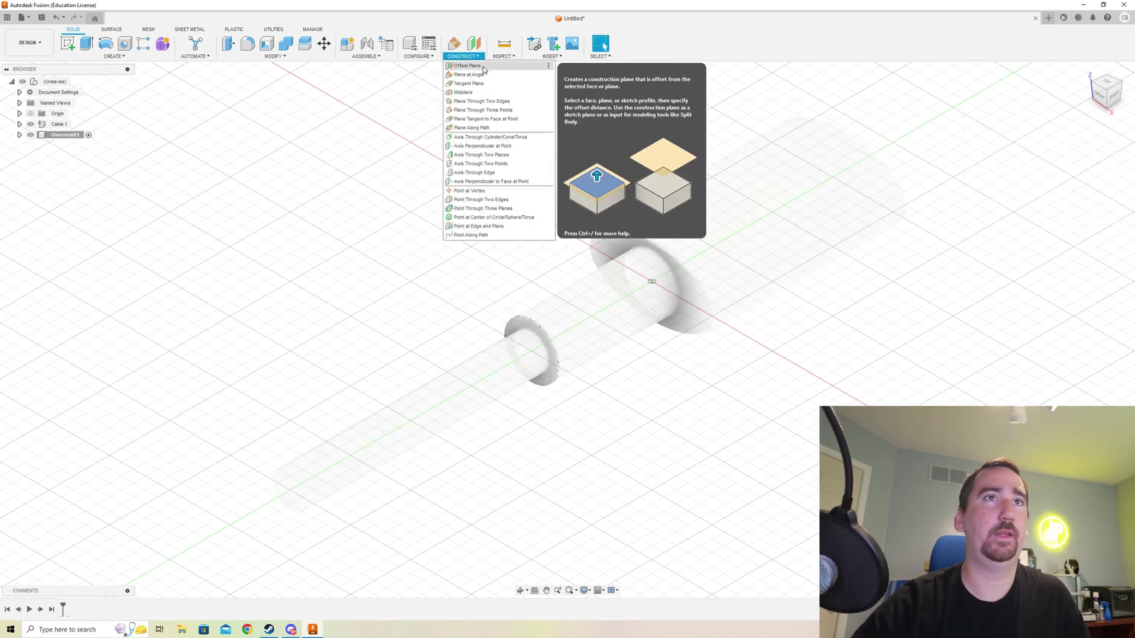
click(467, 66)
click(694, 301)
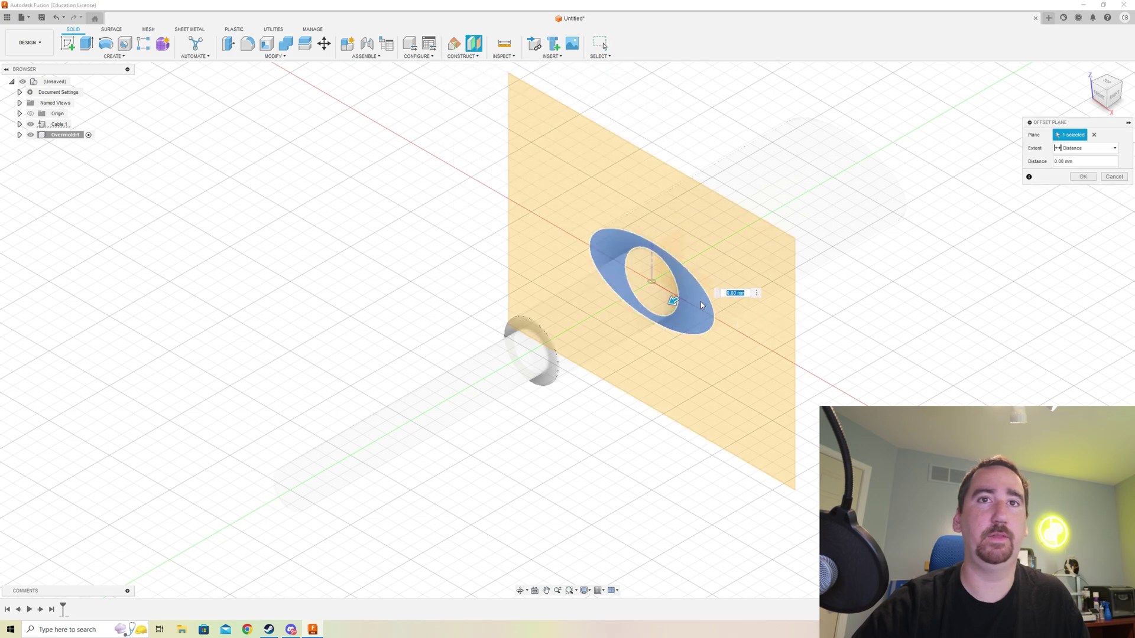
drag(673, 301, 648, 310)
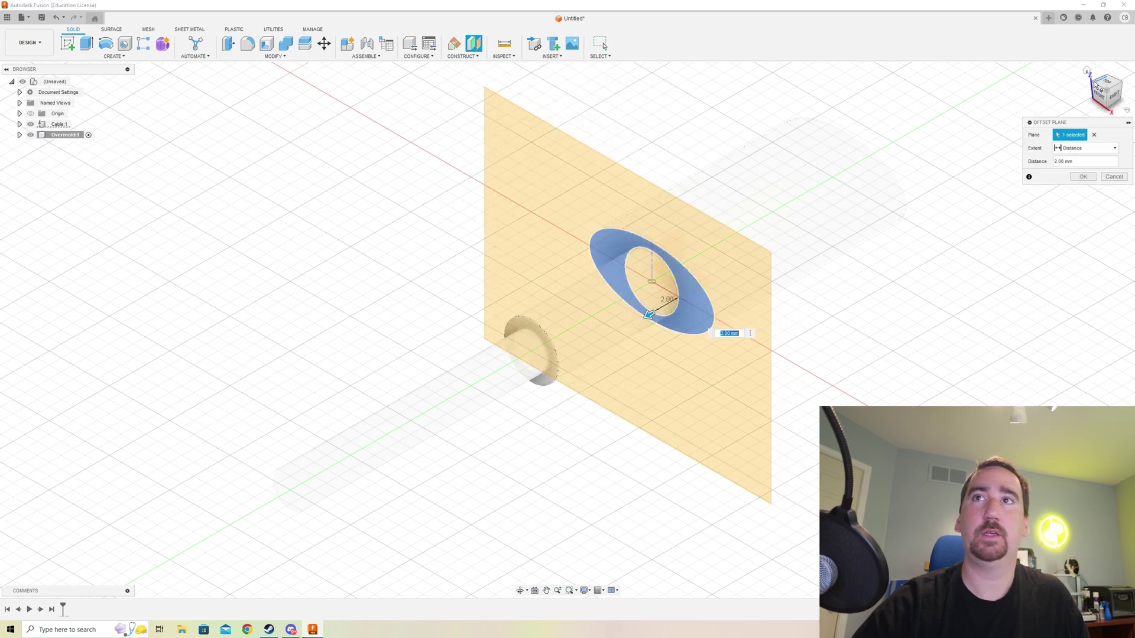
click(1113, 94)
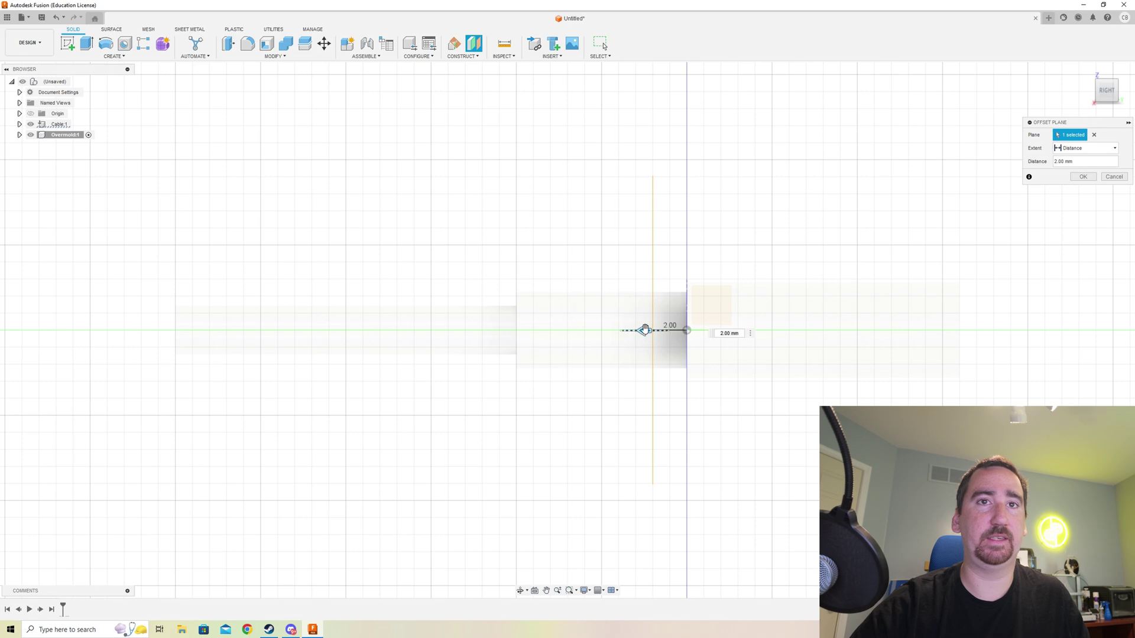
drag(644, 330, 628, 330)
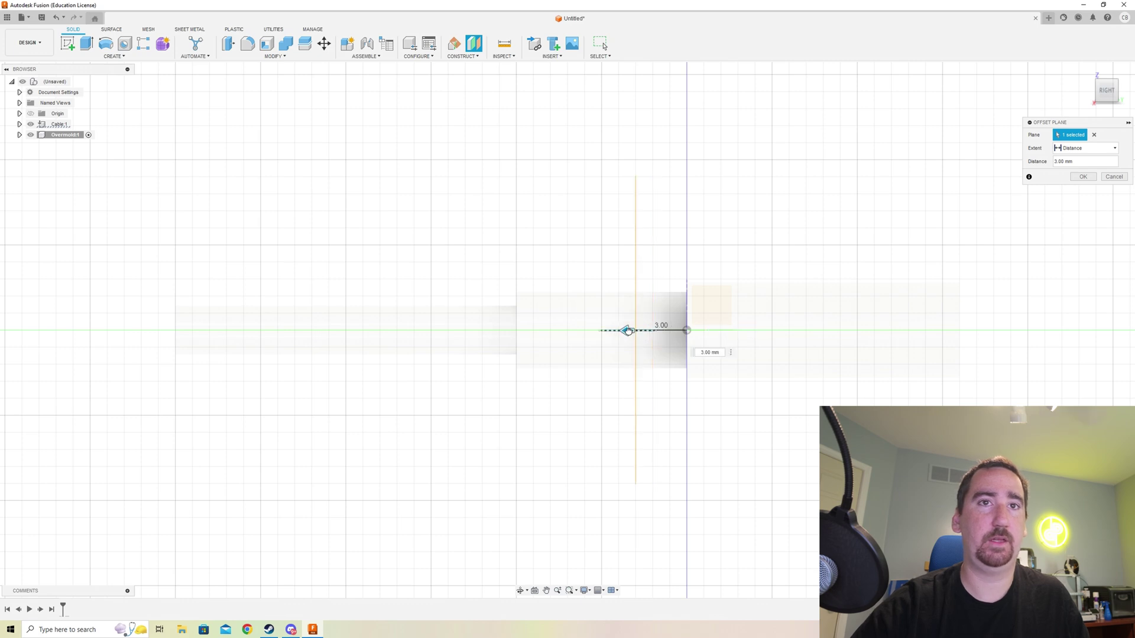
click(627, 331)
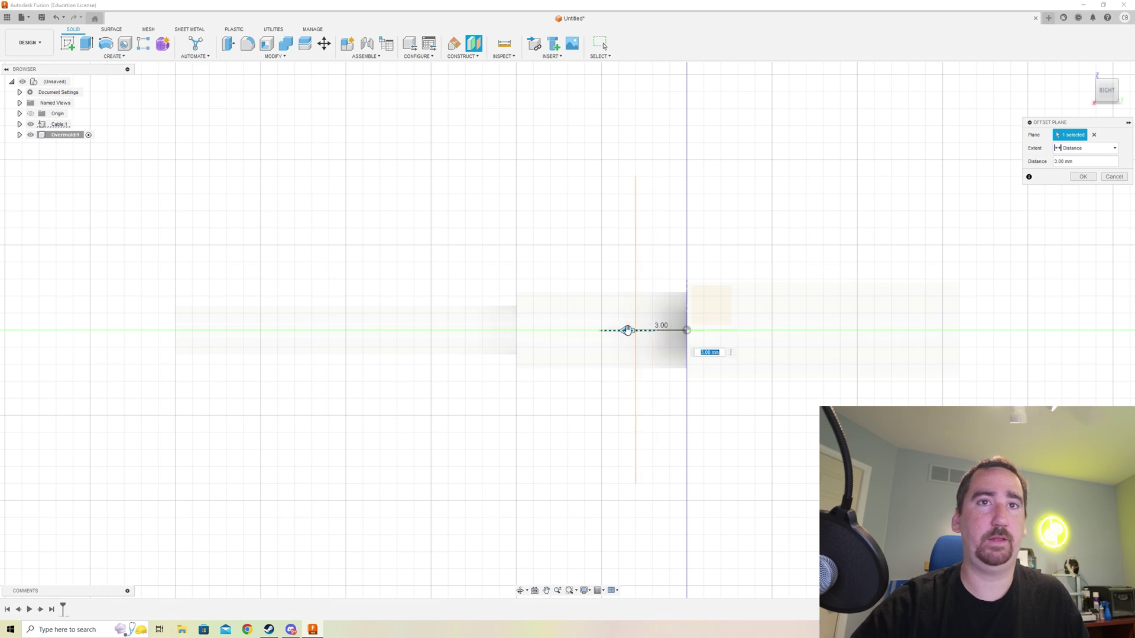
click(1083, 176)
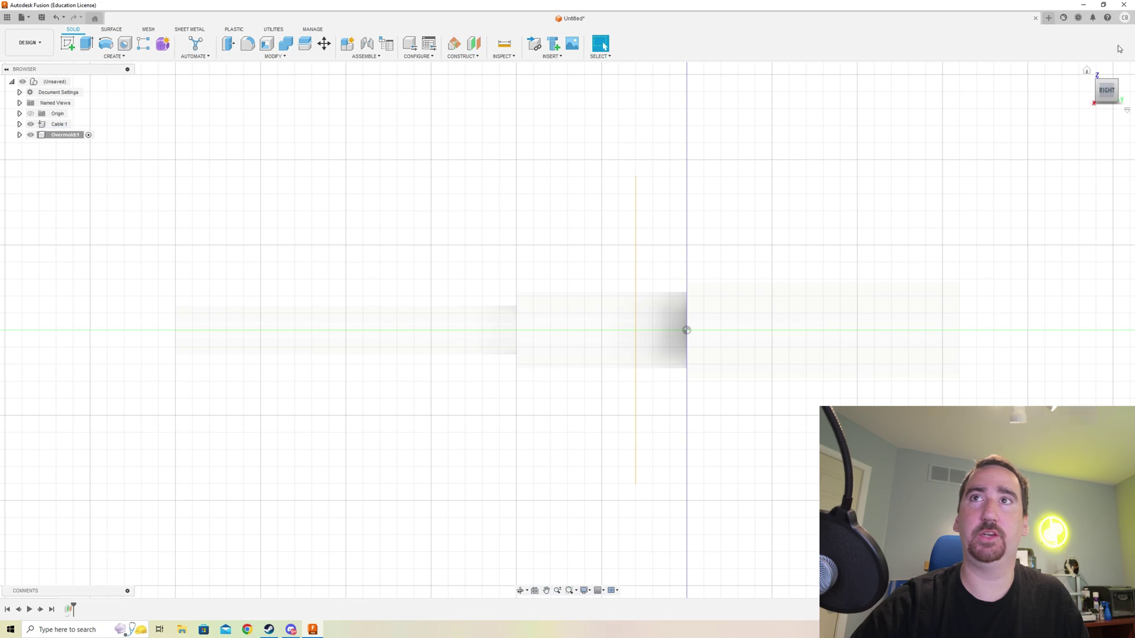
Step: Sketch an 8 mm diameter circle centered on the origin on the offset plane, and finish the sketch
click(1088, 70)
click(67, 43)
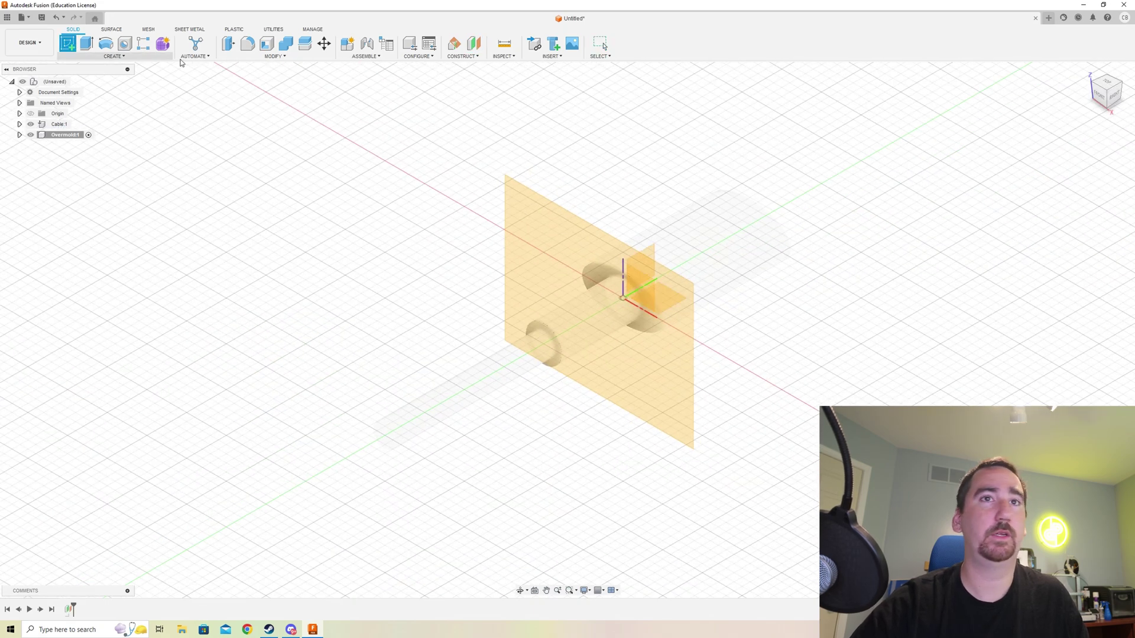
click(585, 233)
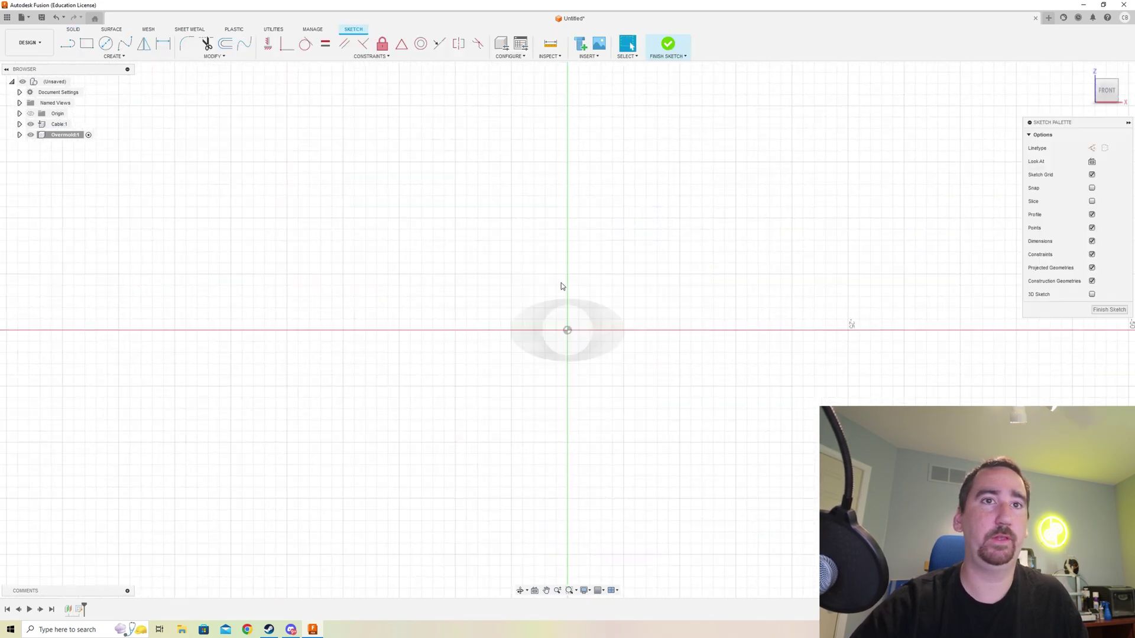
click(106, 43)
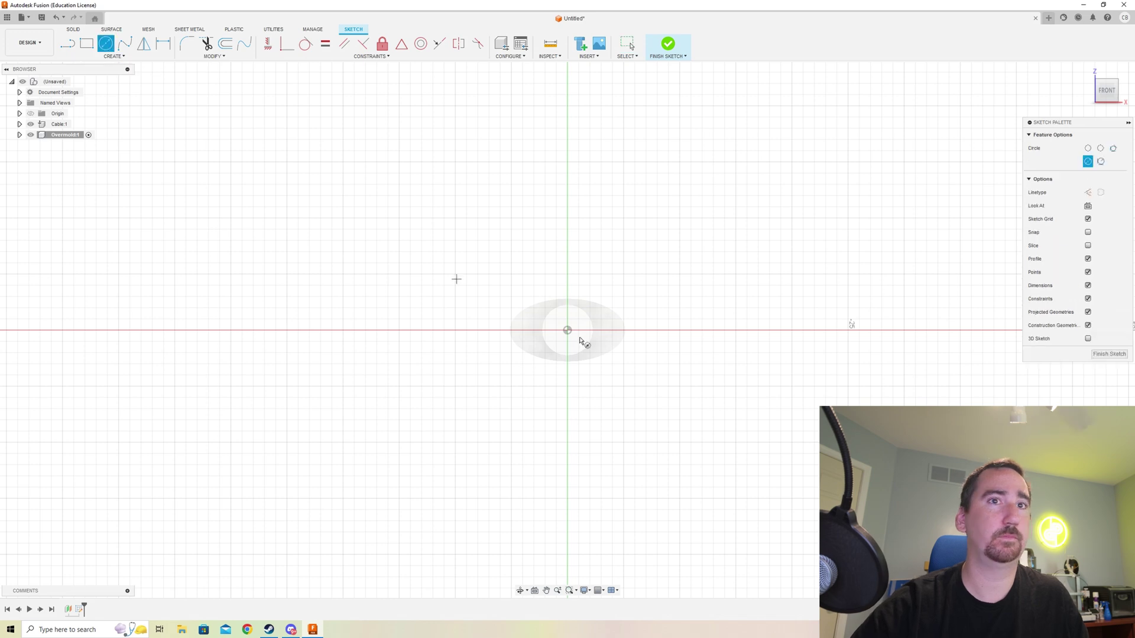
click(567, 329)
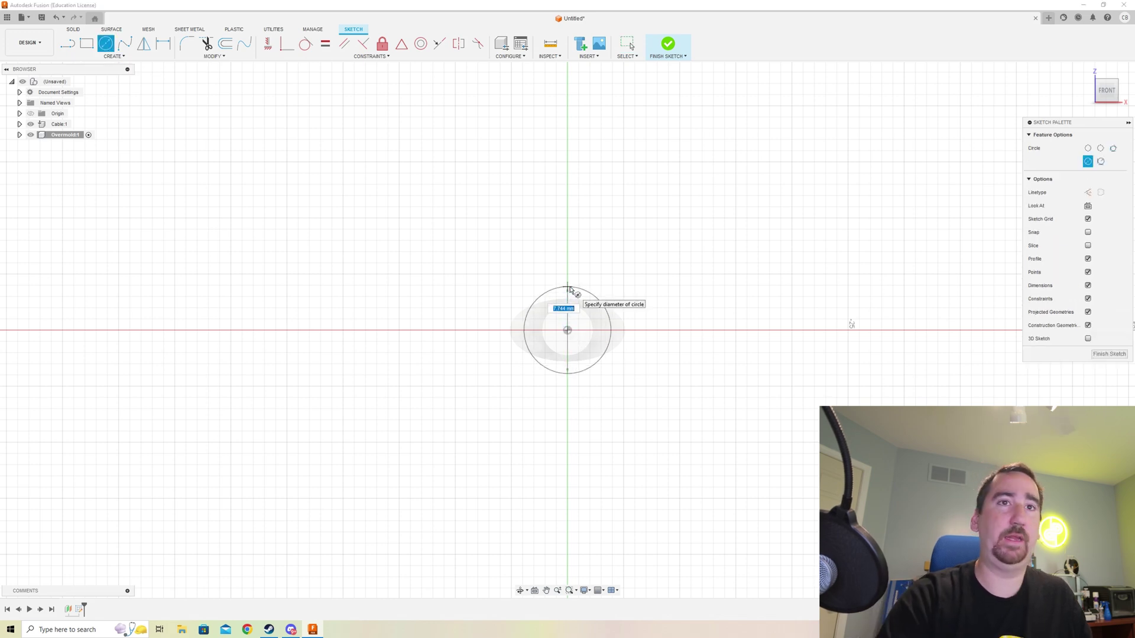
text(8)
key(Return)
key(Escape)
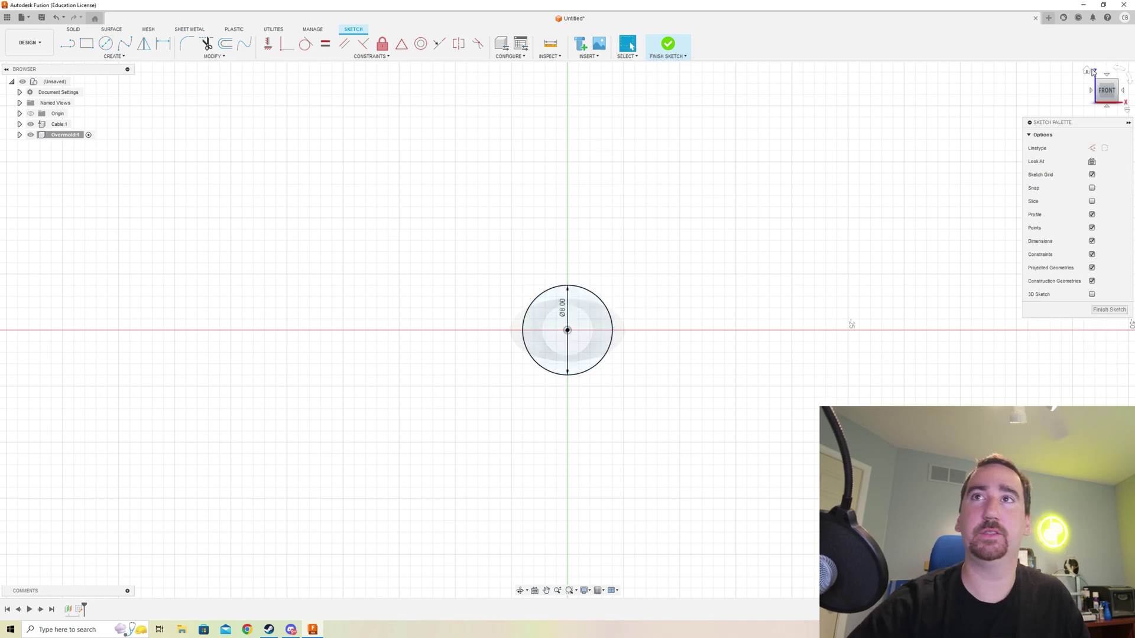
shift+middle_drag(856, 321, 952, 119)
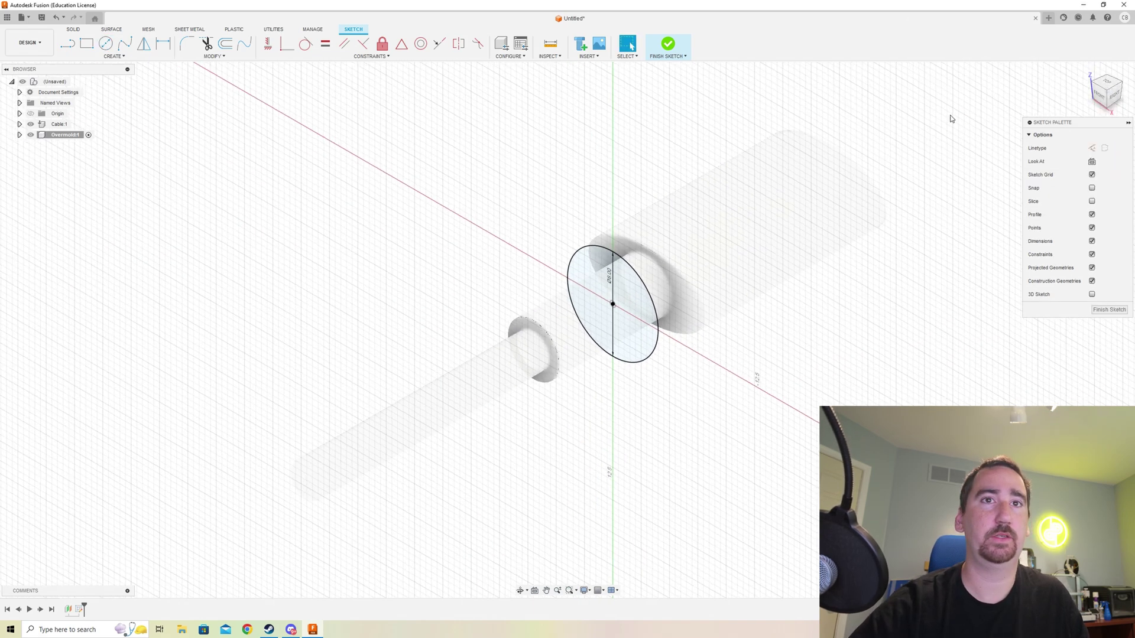
click(1109, 310)
Step: Extrude the 8 mm circle 14 mm toward the cable as a new body
click(87, 43)
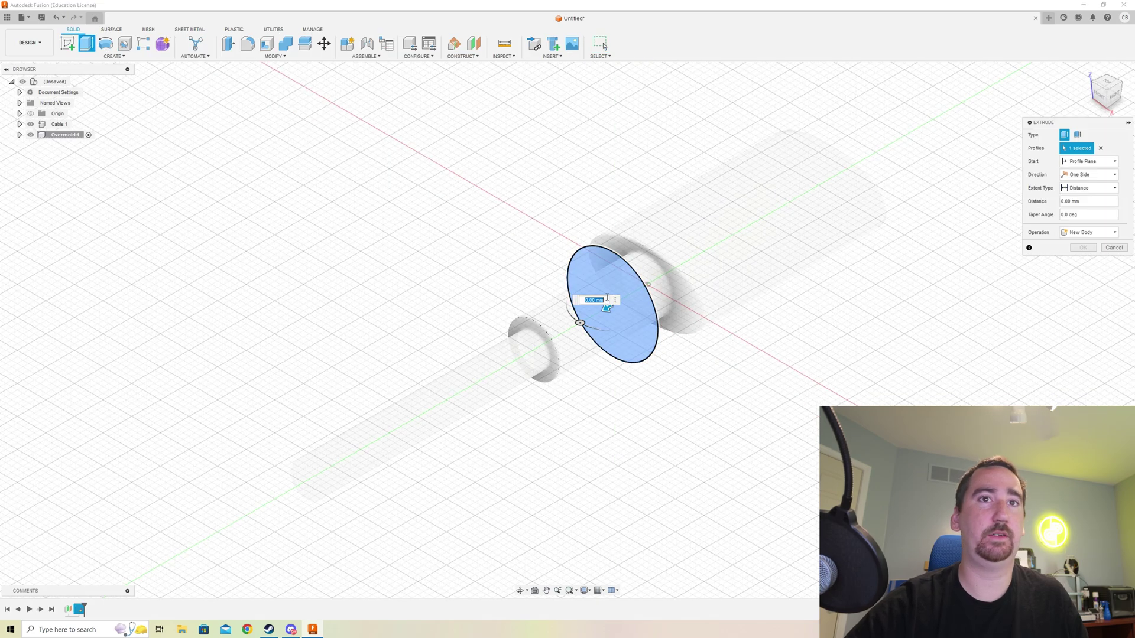
mouse_move(588, 304)
mouse_down()
mouse_move(521, 349)
mouse_move(459, 345)
mouse_move(436, 358)
mouse_up()
mouse_move(1075, 96)
mouse_down()
mouse_move(1051, 106)
mouse_move(1065, 101)
mouse_up()
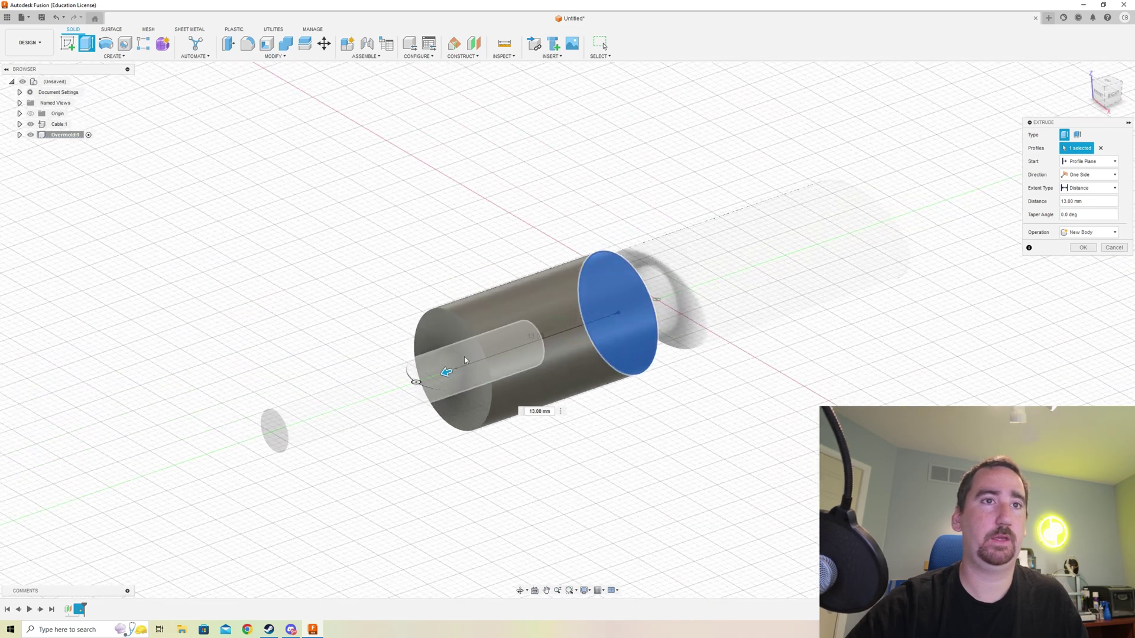
drag(435, 367, 433, 376)
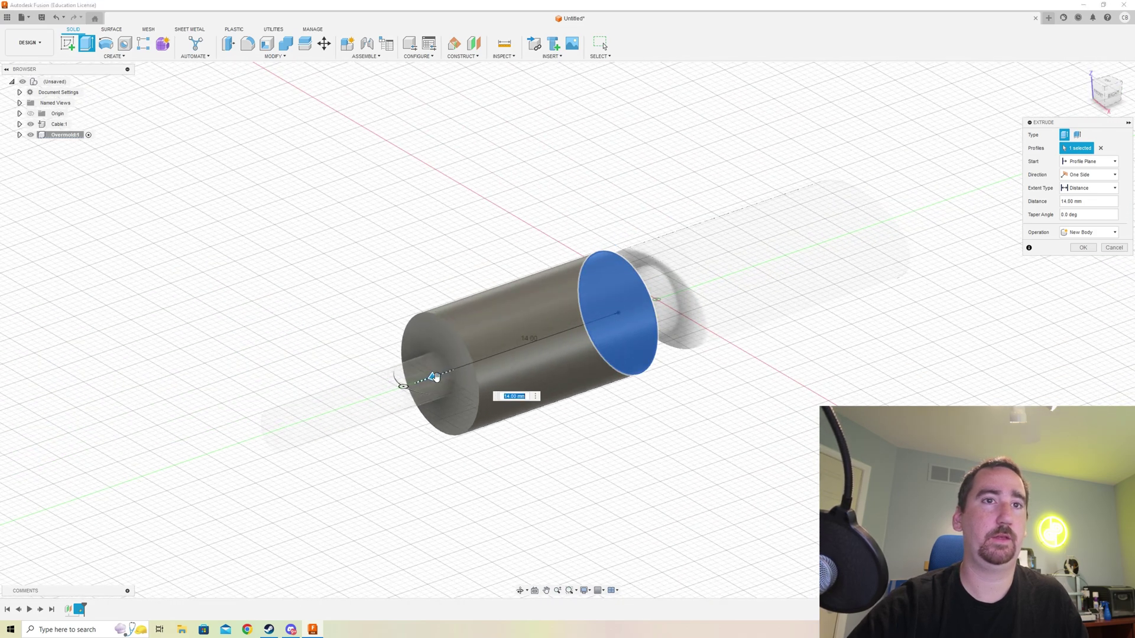
click(1083, 247)
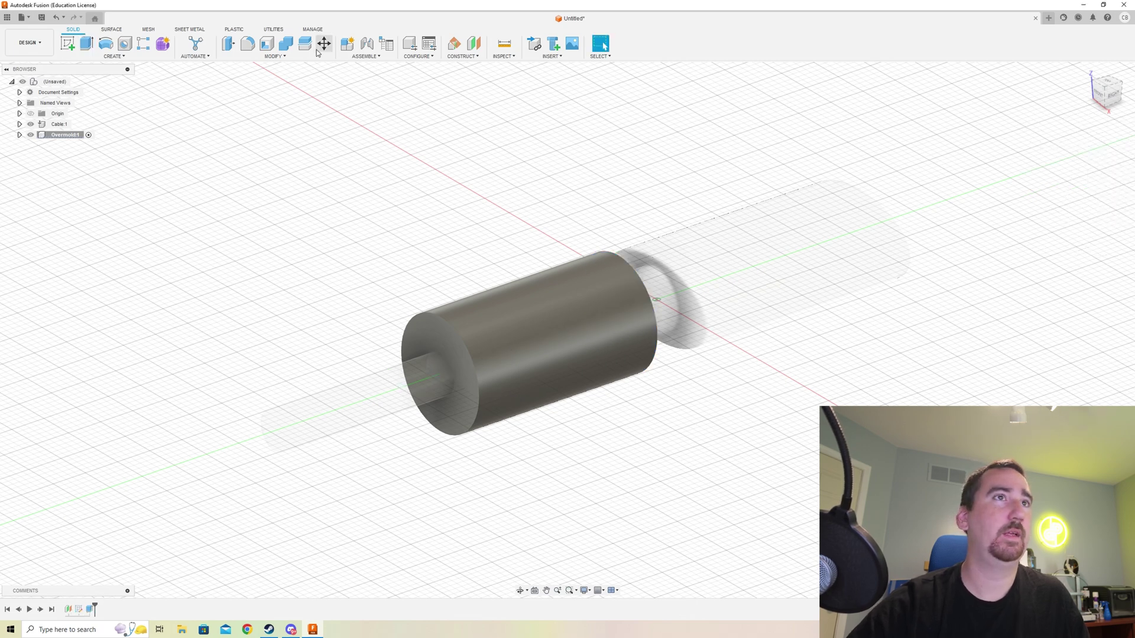
Step: Chamfer both circular end edges of the overmold cylinder with an equal distance of 1.5 mm
click(279, 56)
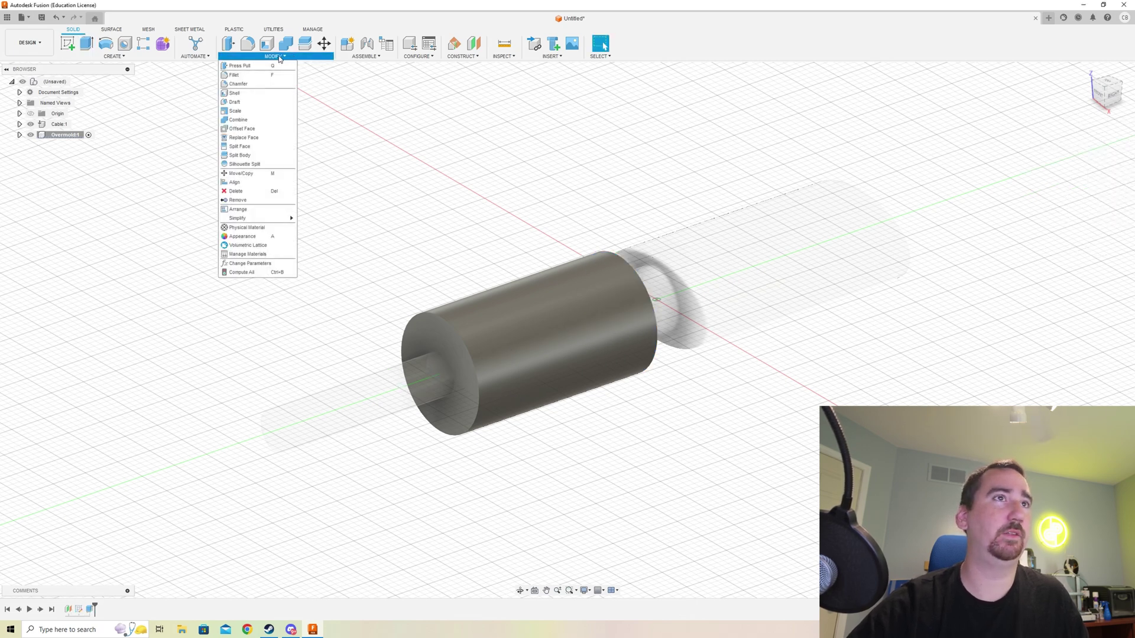
click(238, 84)
click(441, 320)
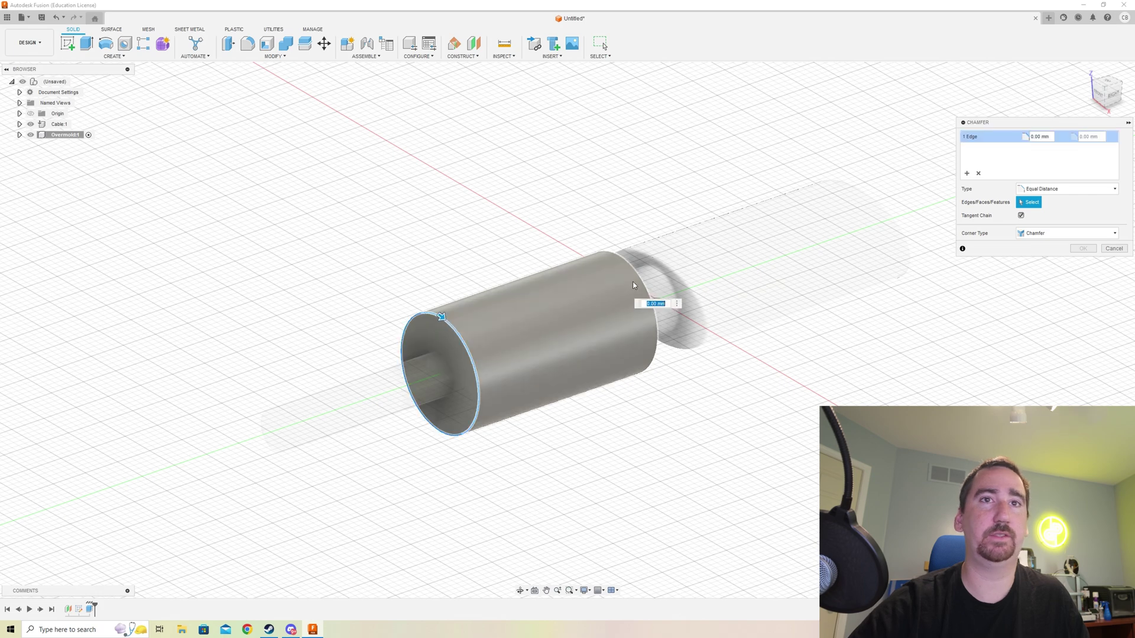
click(636, 276)
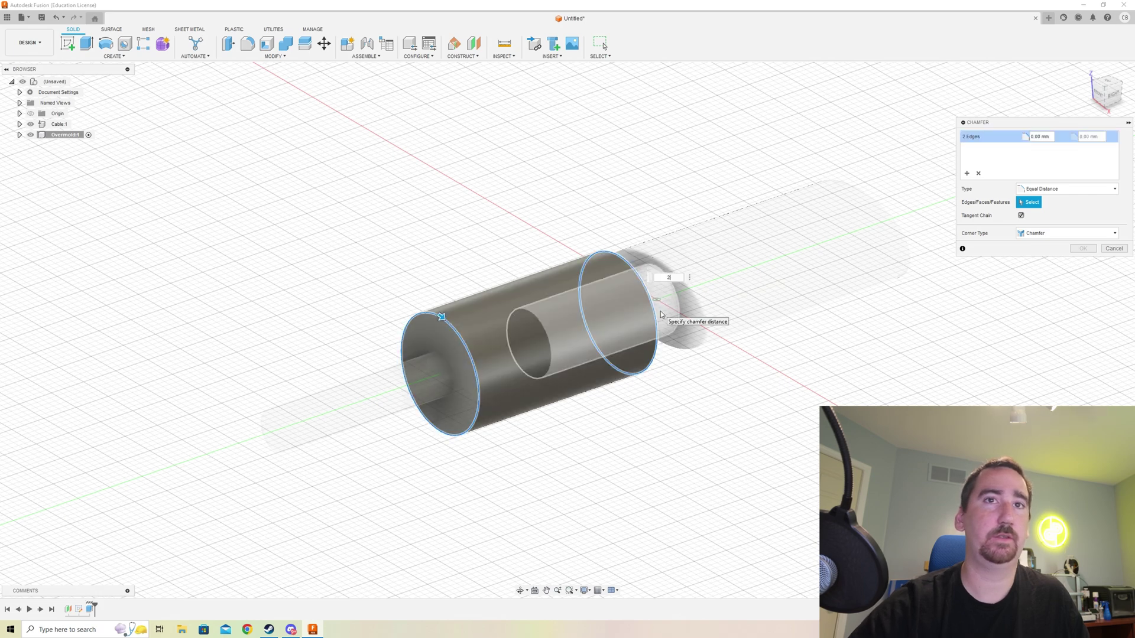
text(2)
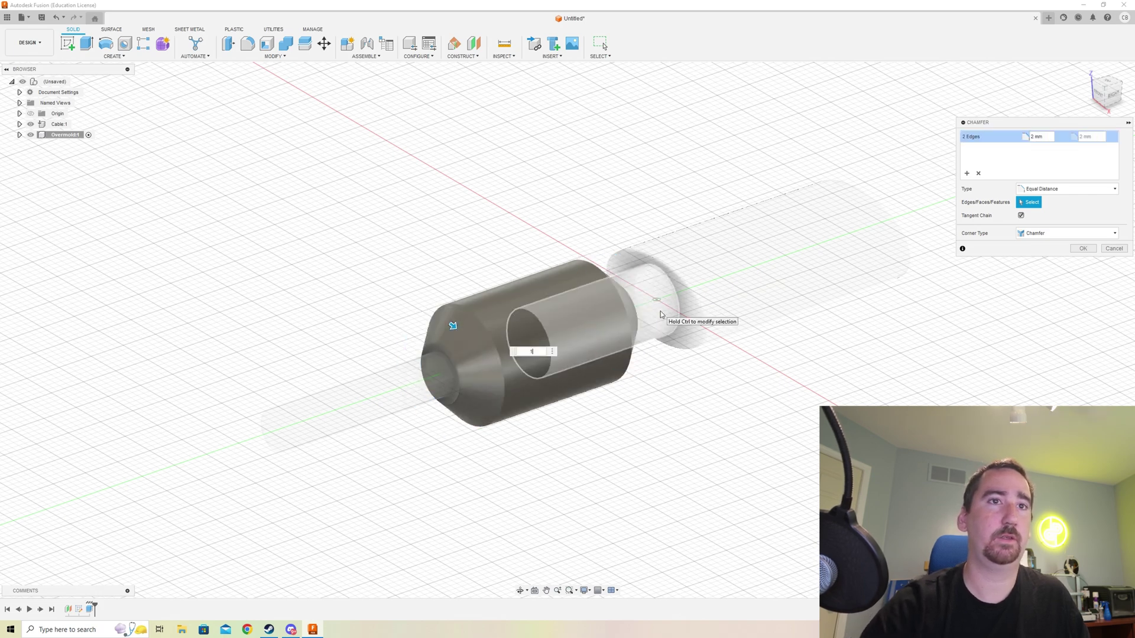
text(/8)
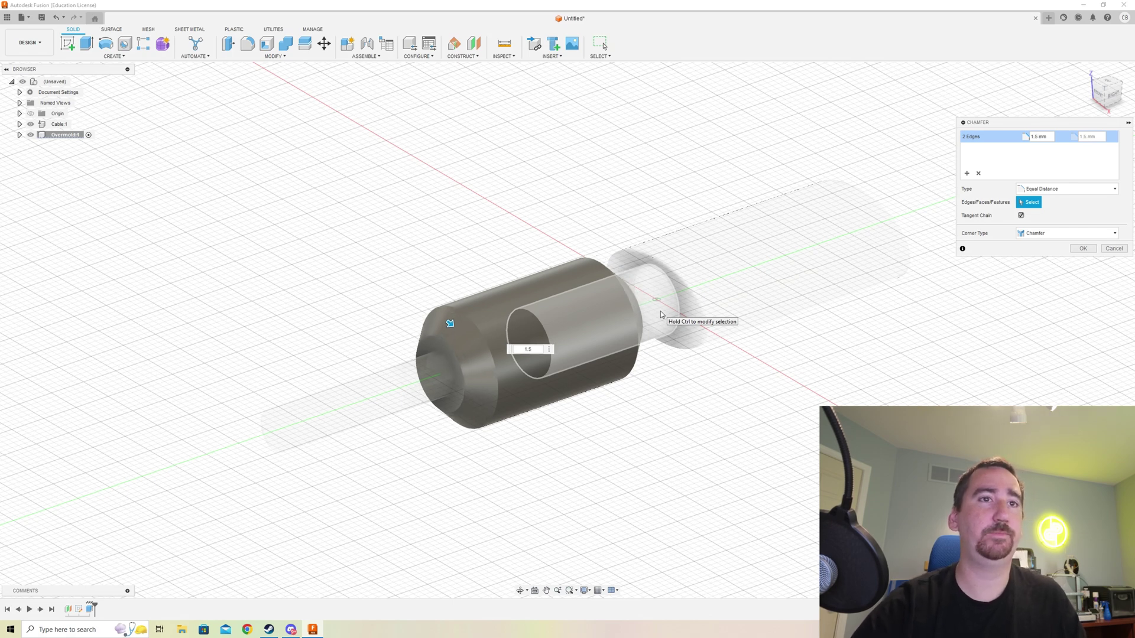
key(Return)
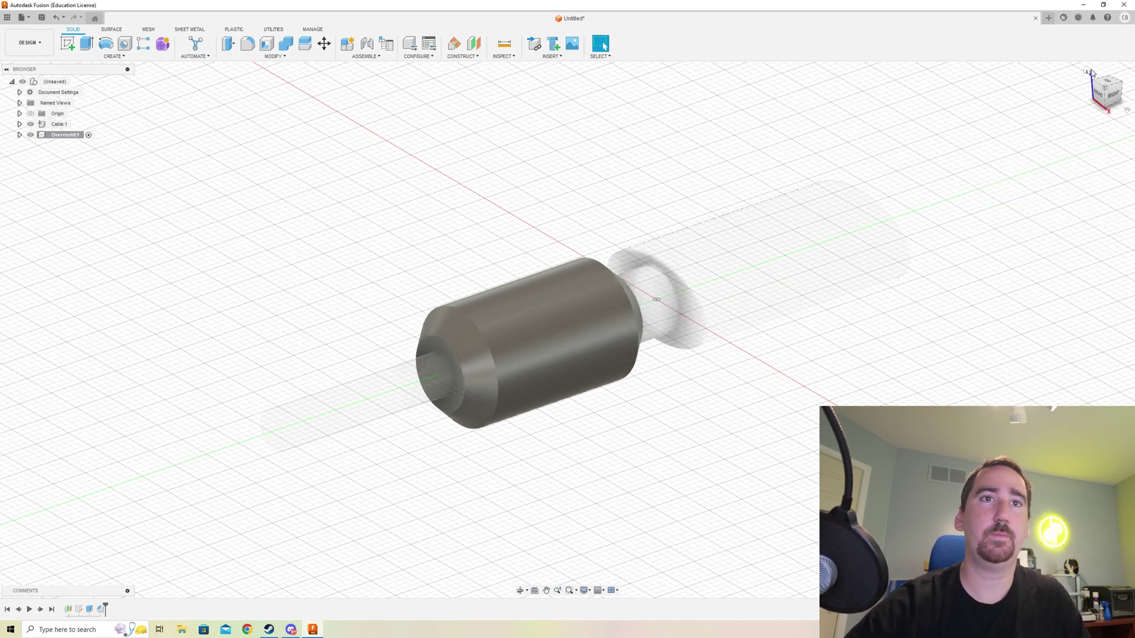
Step: Activate the top-level assembly and create a new internal component named Mold in it
click(1090, 71)
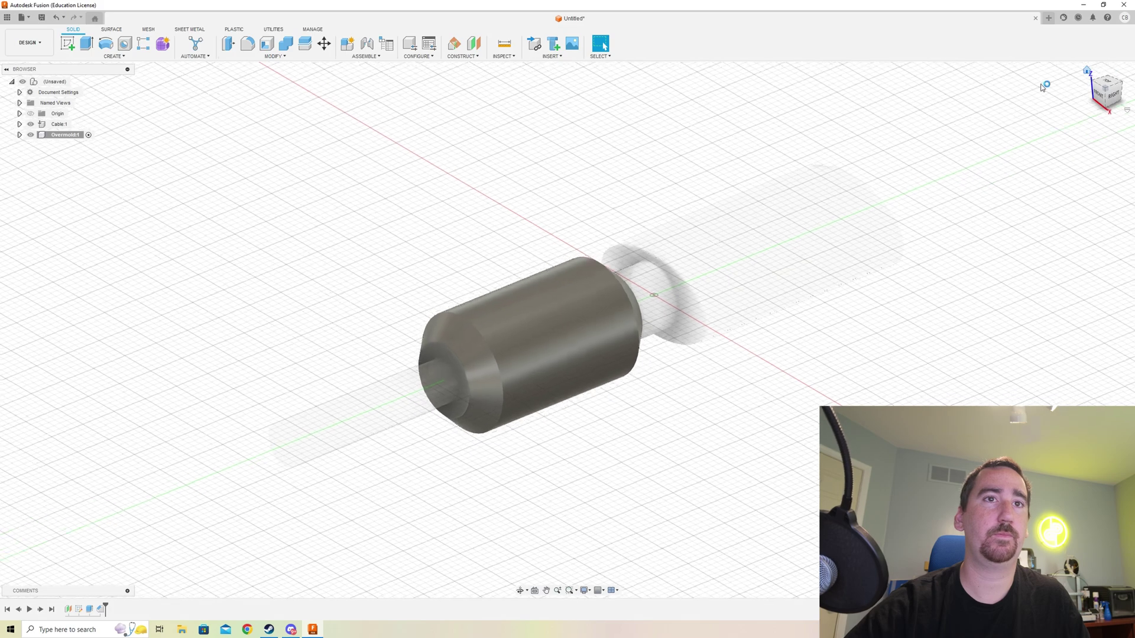
click(74, 82)
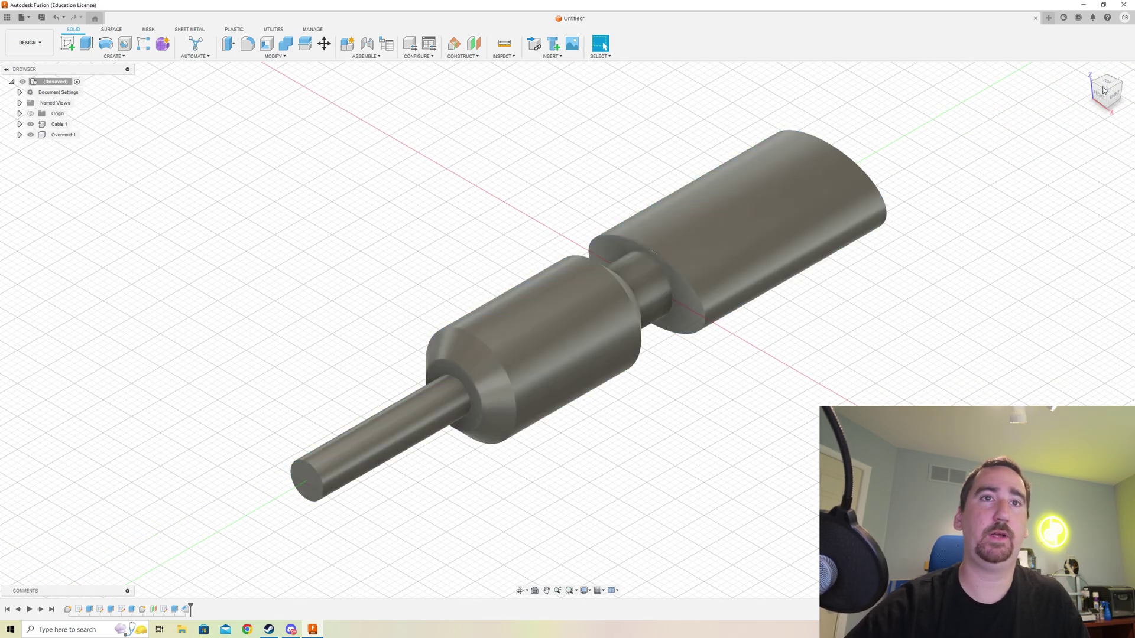
mouse_move(567, 330)
shift+middle_down()
mouse_move(627, 313)
mouse_move(656, 322)
mouse_move(685, 402)
shift+middle_up()
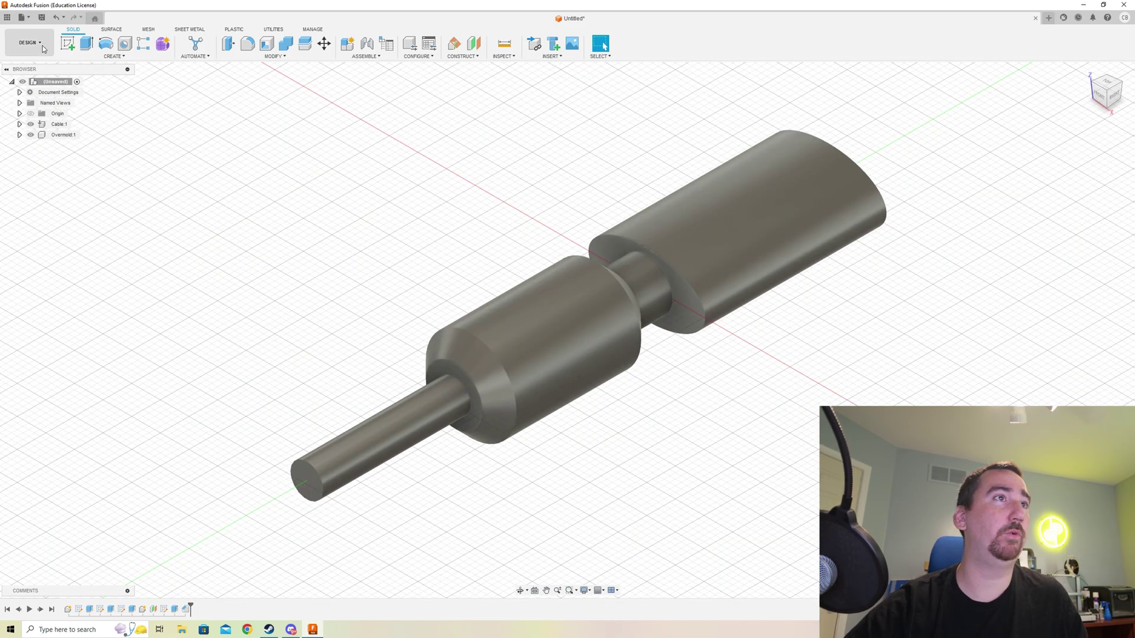
click(86, 56)
click(88, 65)
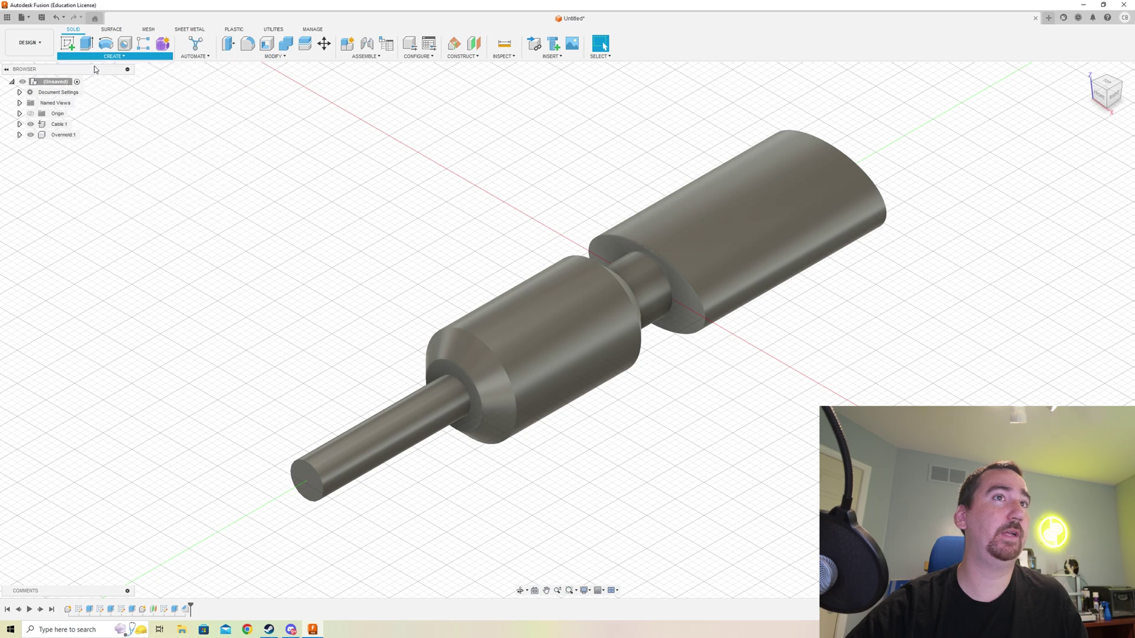
double_click(1034, 175)
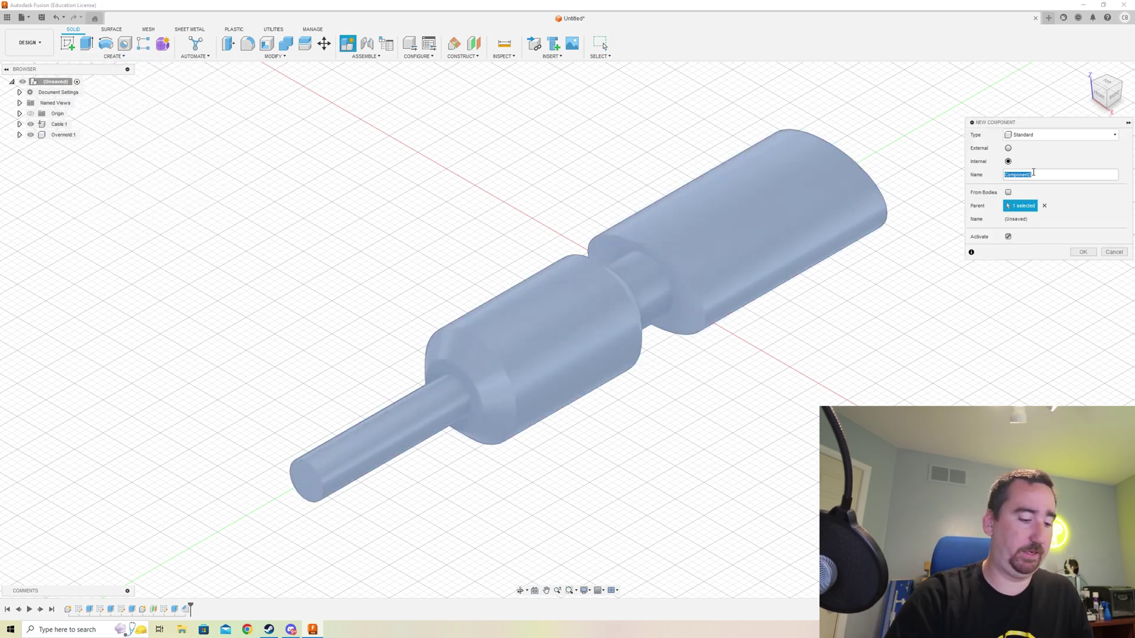
text(Mold)
key(Return)
Step: Start a sketch on the horizontal origin plane and draw a two-point rectangle enclosing the overmold, overlapping the cable and strain relief
key(s)
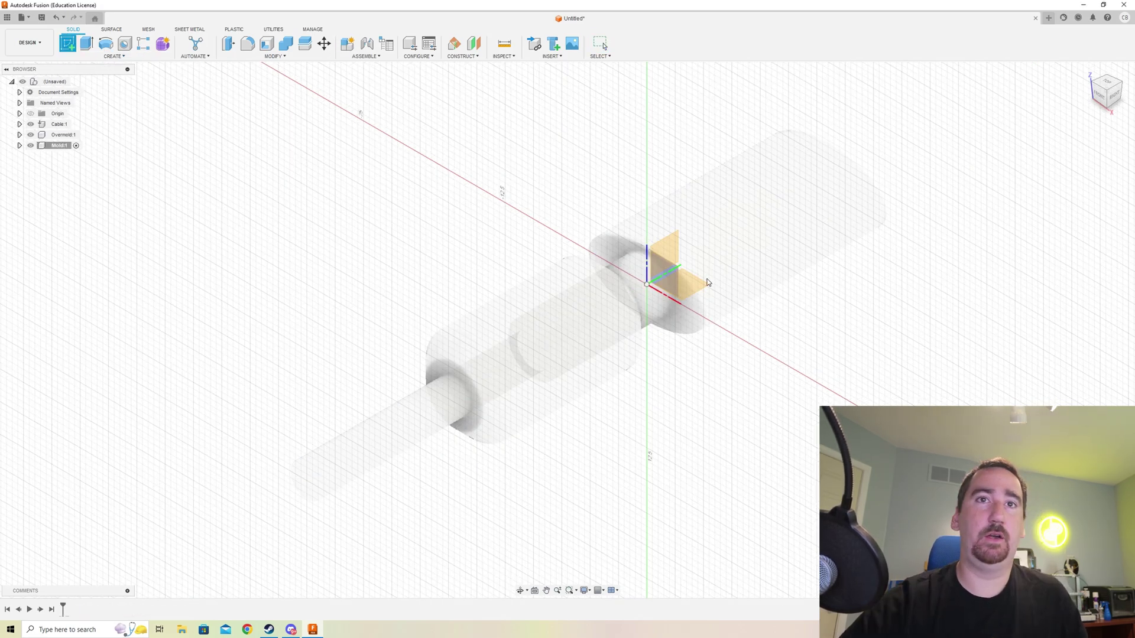
click(696, 285)
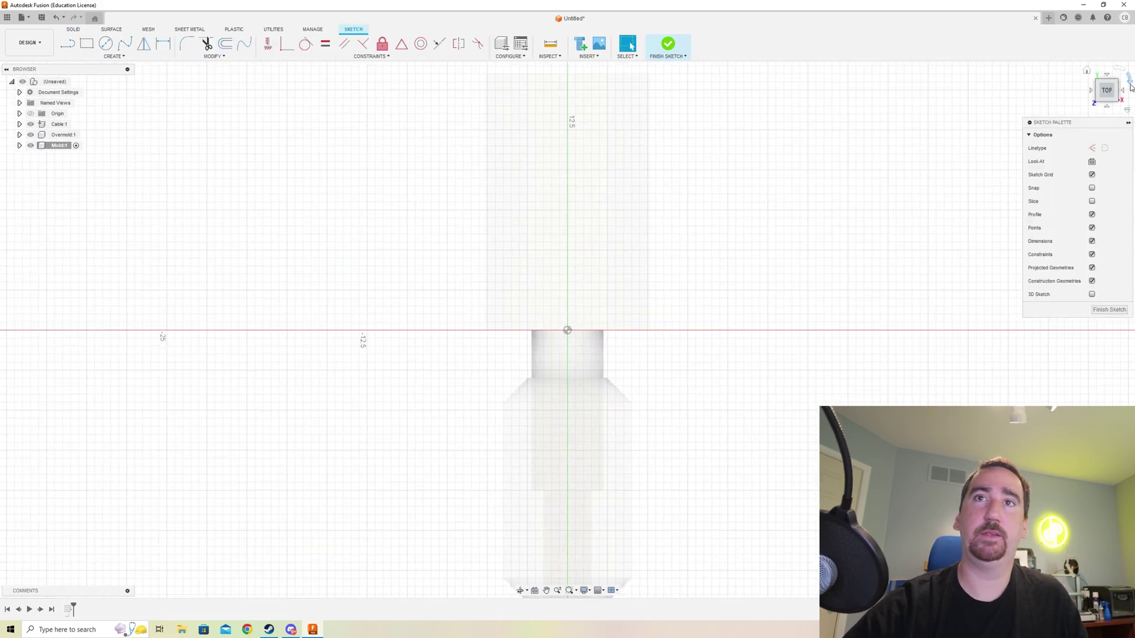
click(1130, 86)
scroll(946, 324, down, 2)
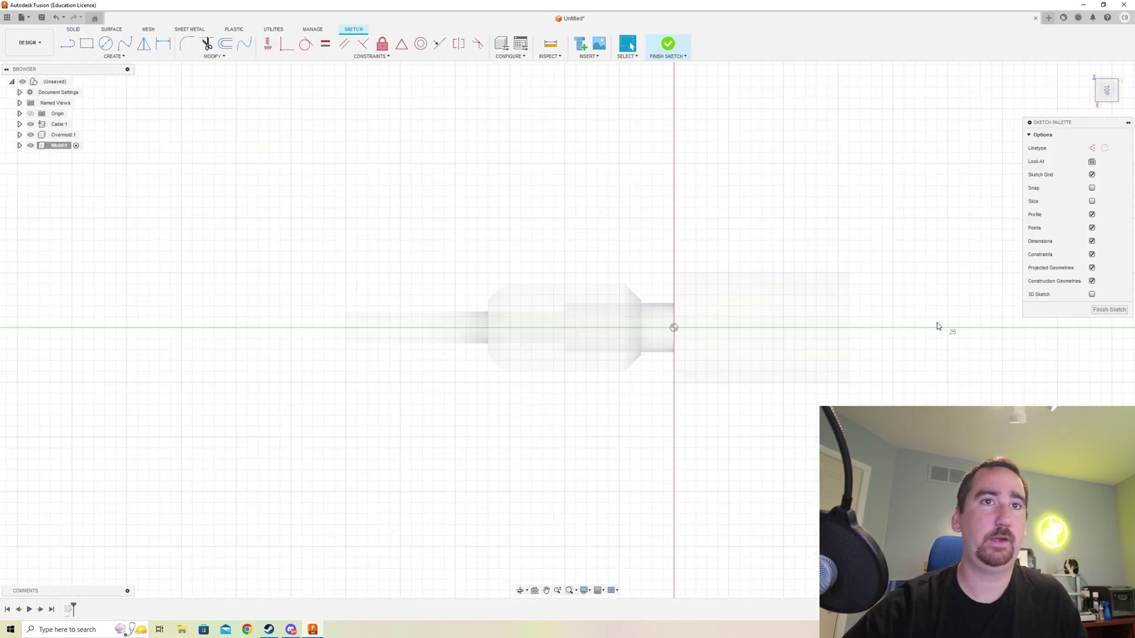
scroll(567, 363, up, 4)
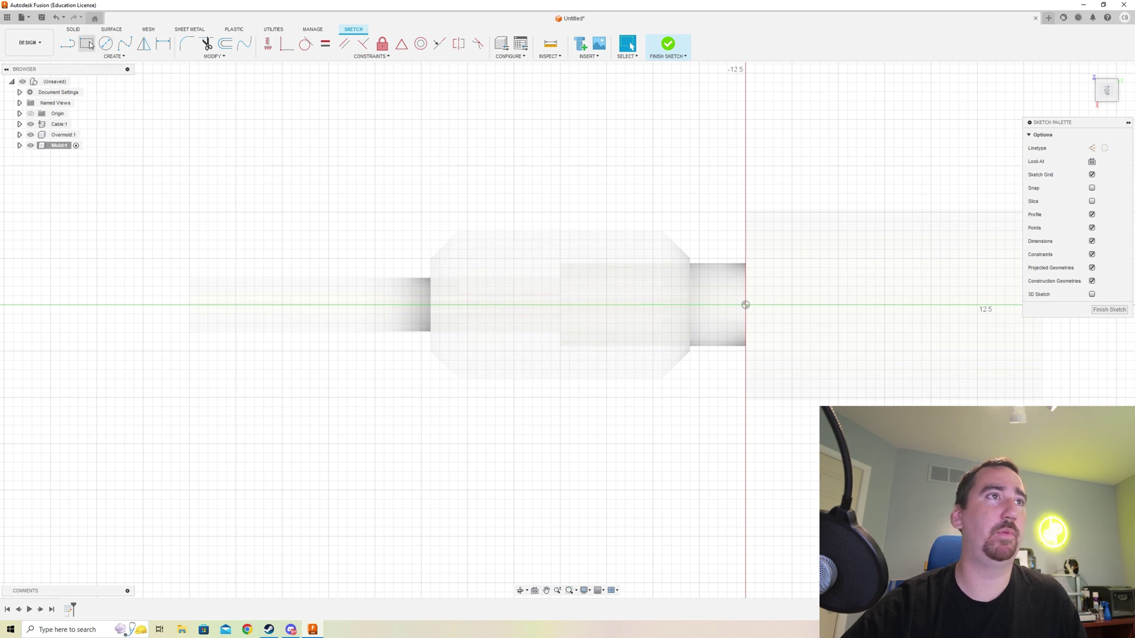
key(r)
click(369, 191)
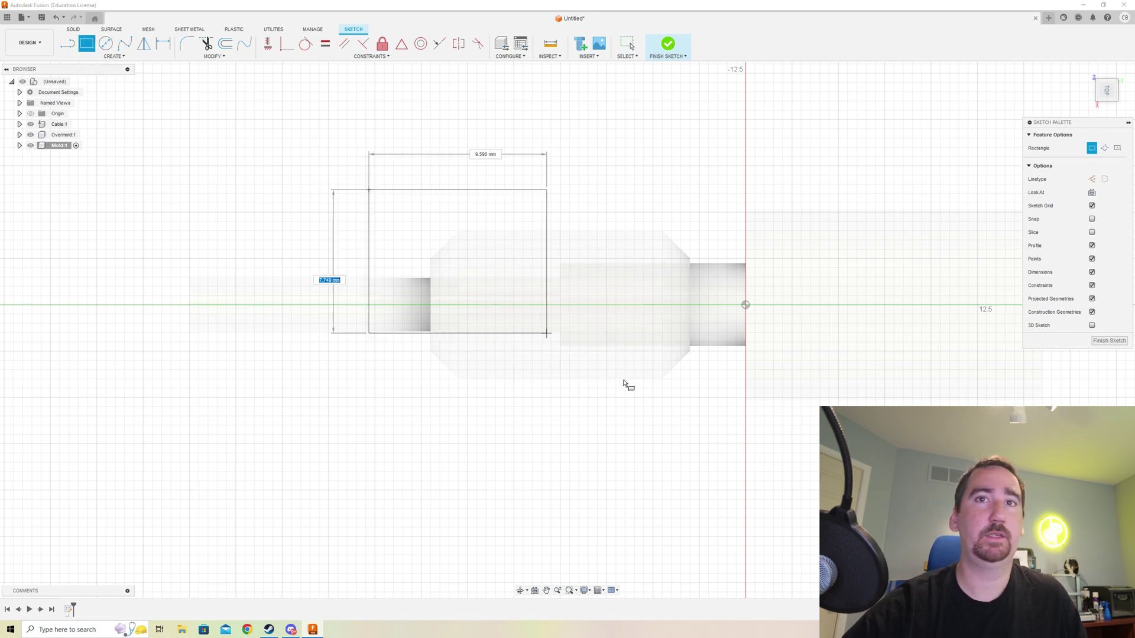
click(731, 432)
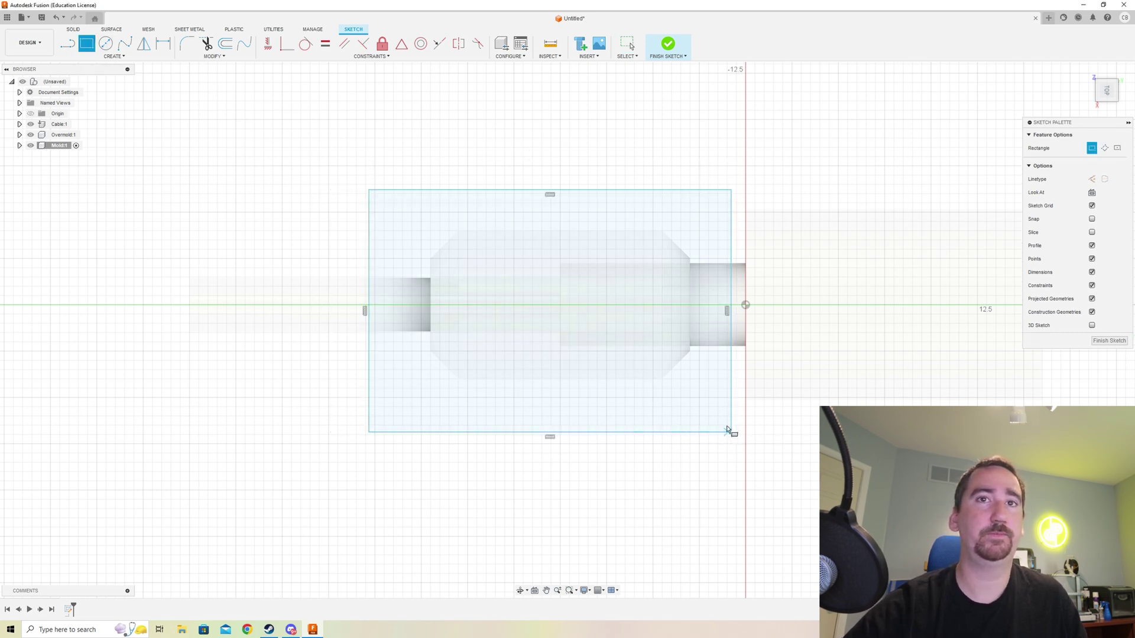
key(Escape)
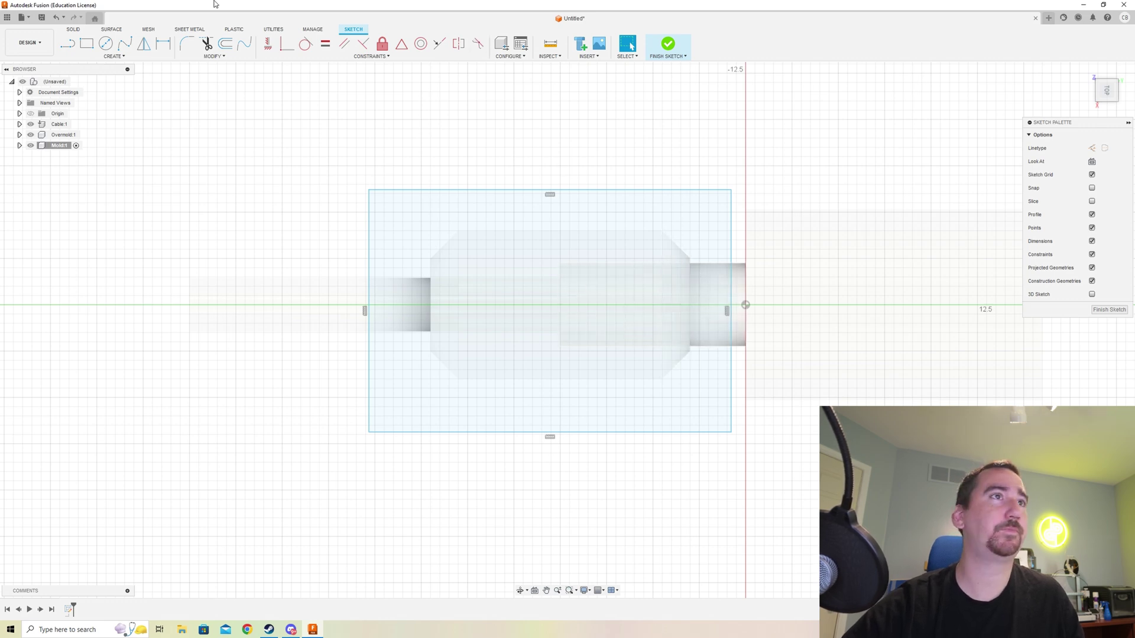
Step: Align the midpoint of the rectangle's plug-side edge with the origin using a Horizontal/Vertical constraint
click(268, 45)
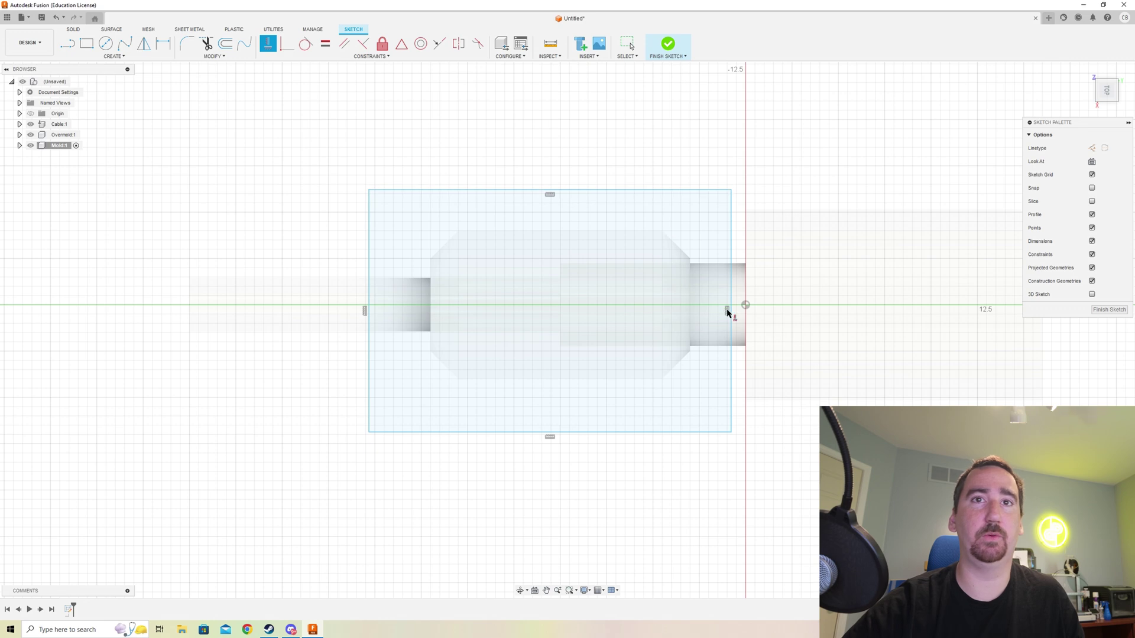
click(746, 306)
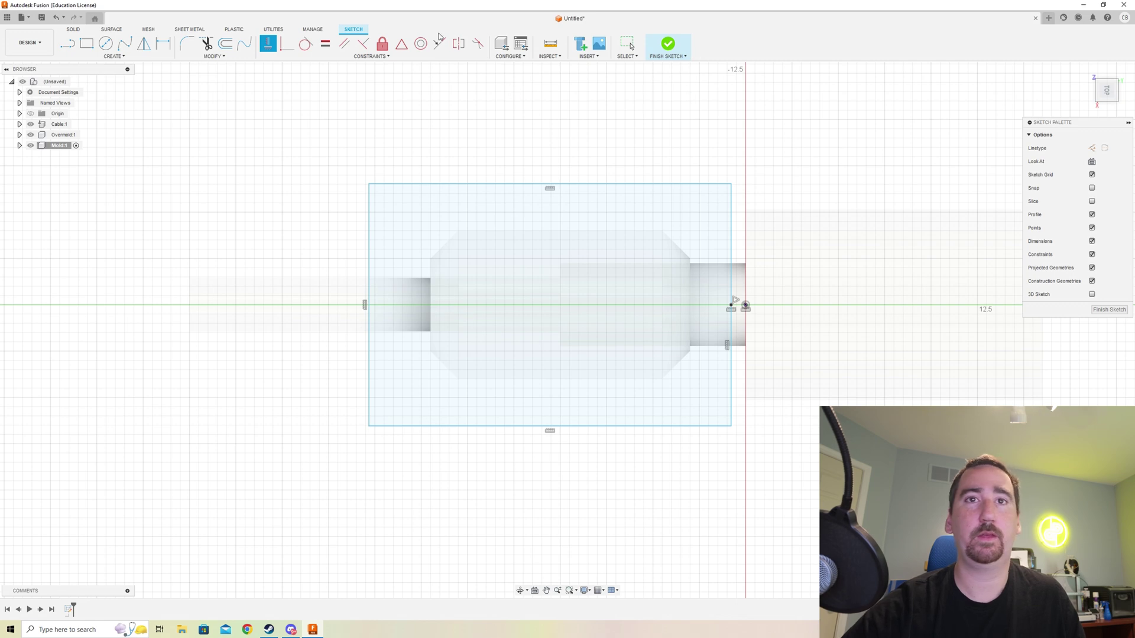
key(Escape)
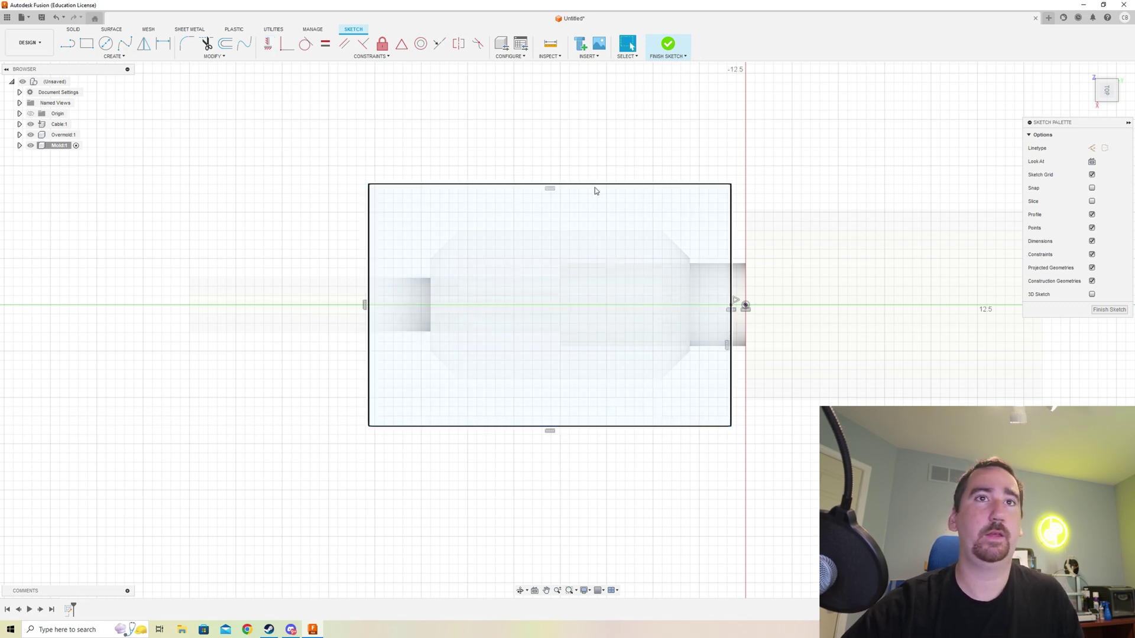
Step: Shift the rectangle's plug-side edge slightly toward the plug and its cable-side edge slightly toward the overmold, and finish the sketch
click(600, 185)
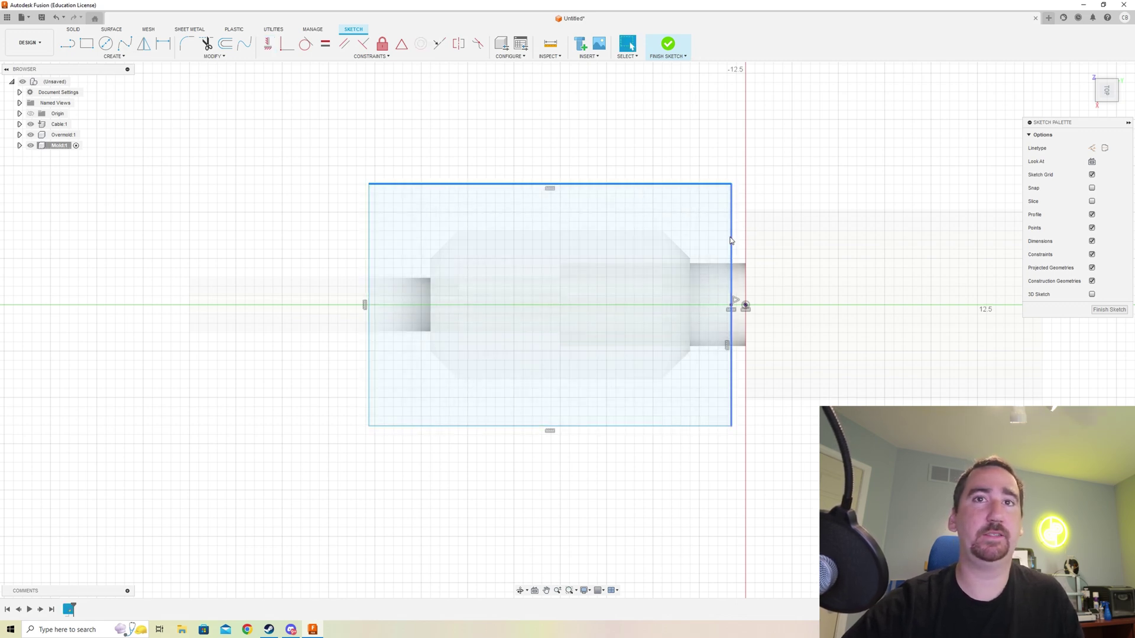
drag(733, 240, 736, 241)
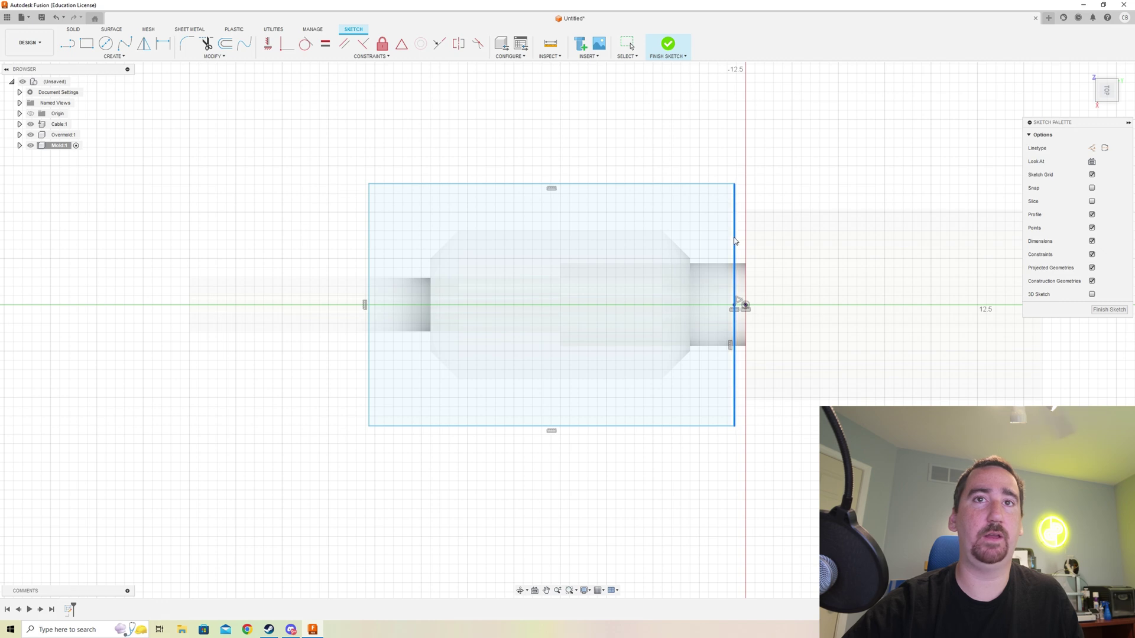
click(358, 239)
drag(372, 252, 379, 252)
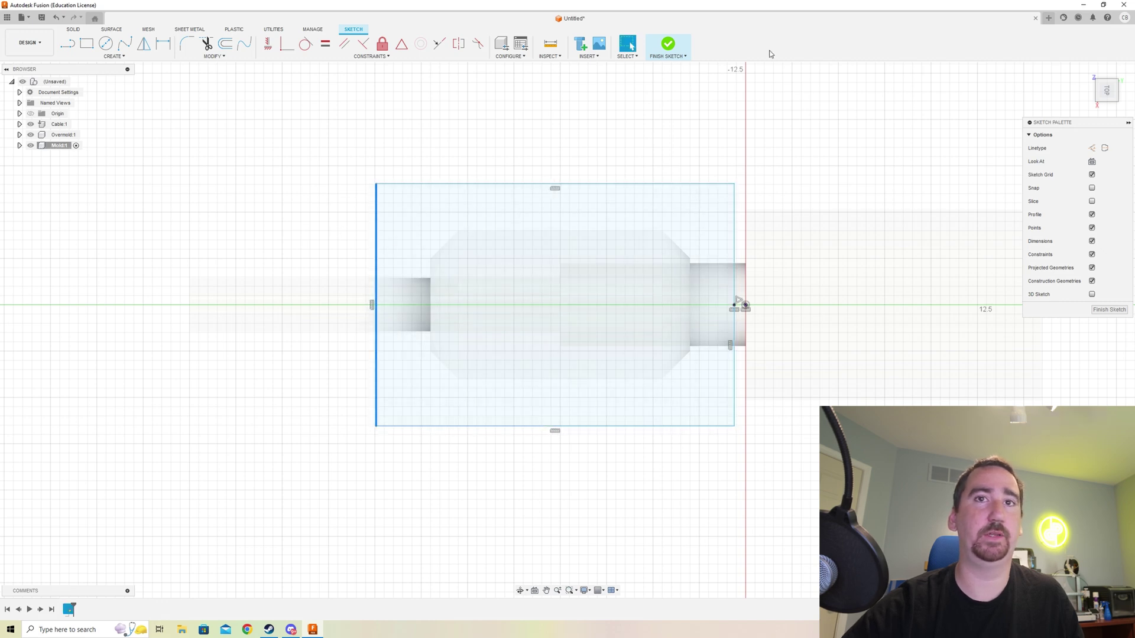
click(674, 44)
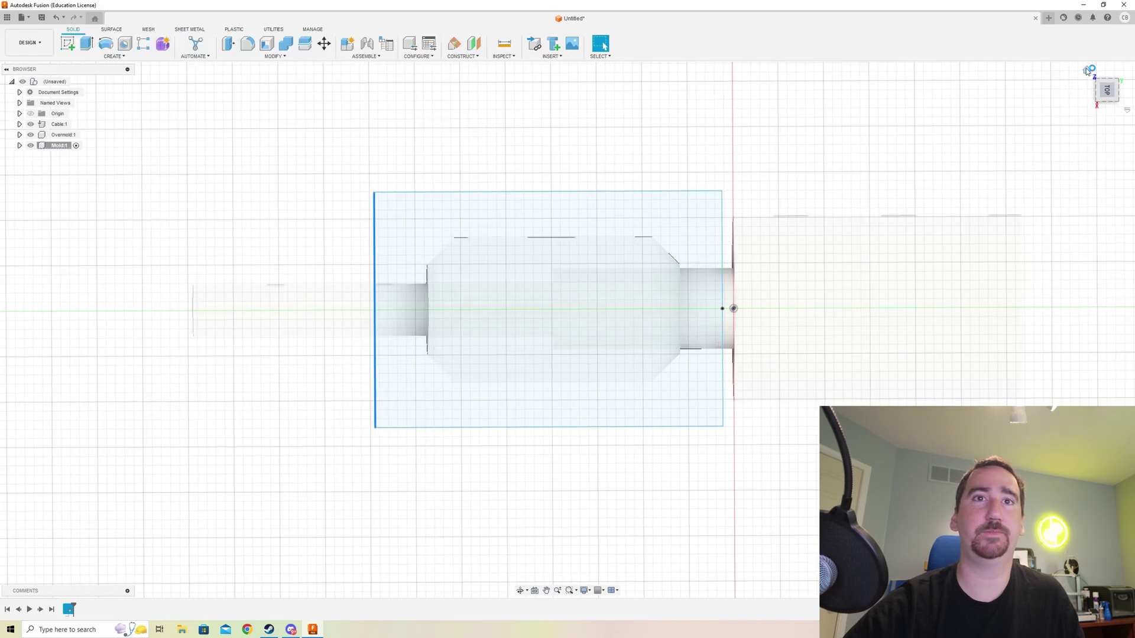
Step: Extrude the rectangle symmetrically by 7 mm to each side as a new body enclosing the overmold
click(1086, 71)
key(e)
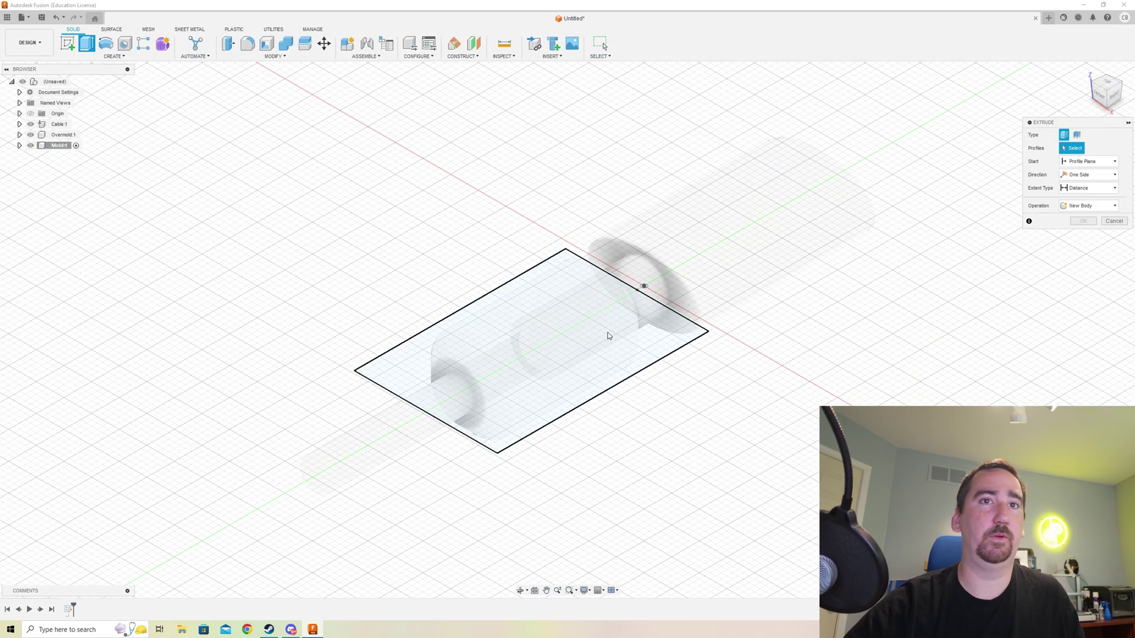
click(637, 356)
click(1093, 188)
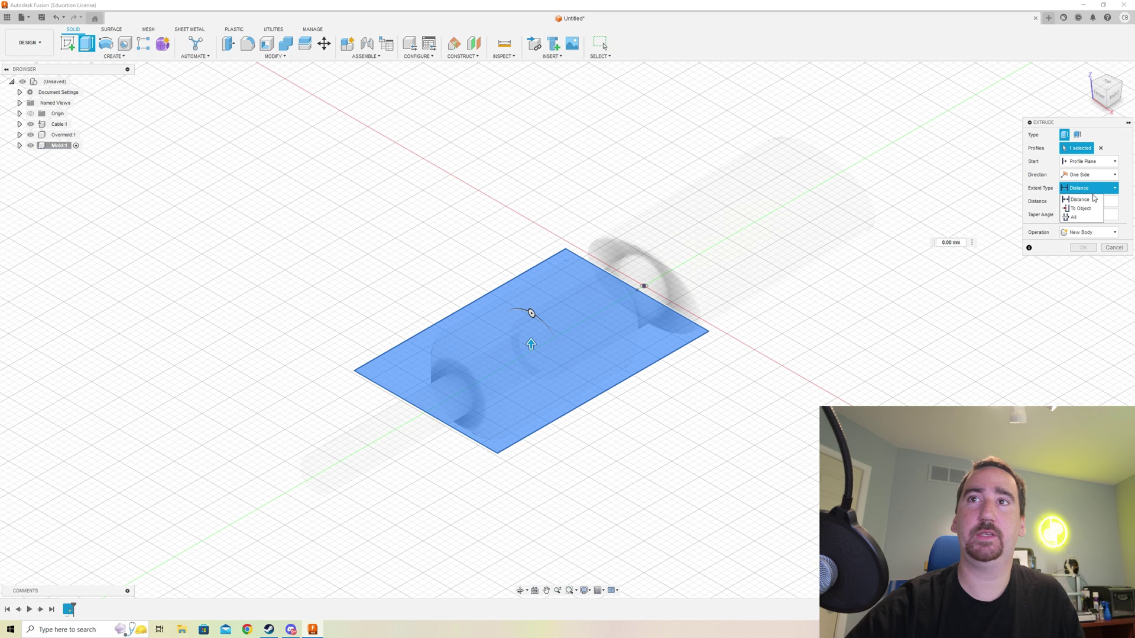
click(1092, 199)
click(1094, 175)
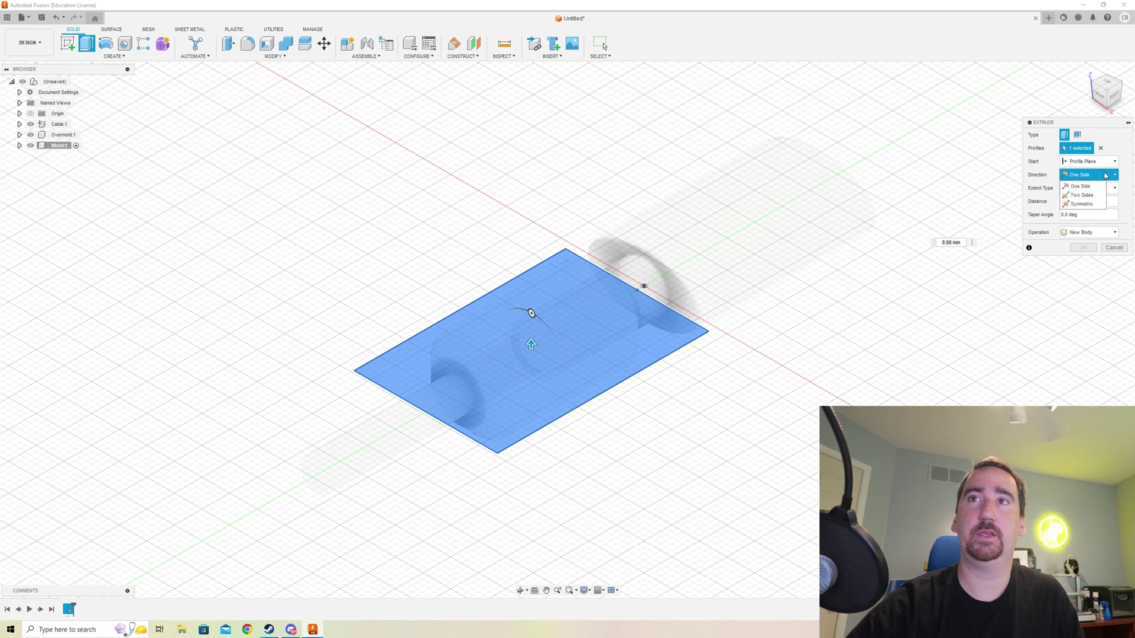
click(1086, 205)
drag(531, 340, 531, 297)
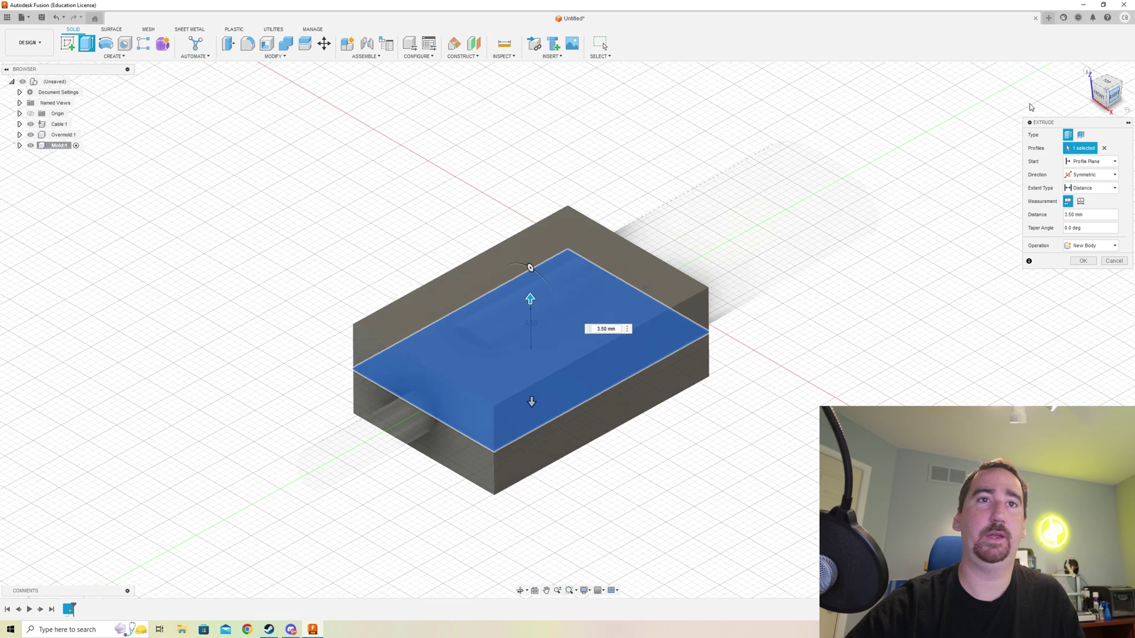
click(1114, 93)
drag(516, 265, 512, 213)
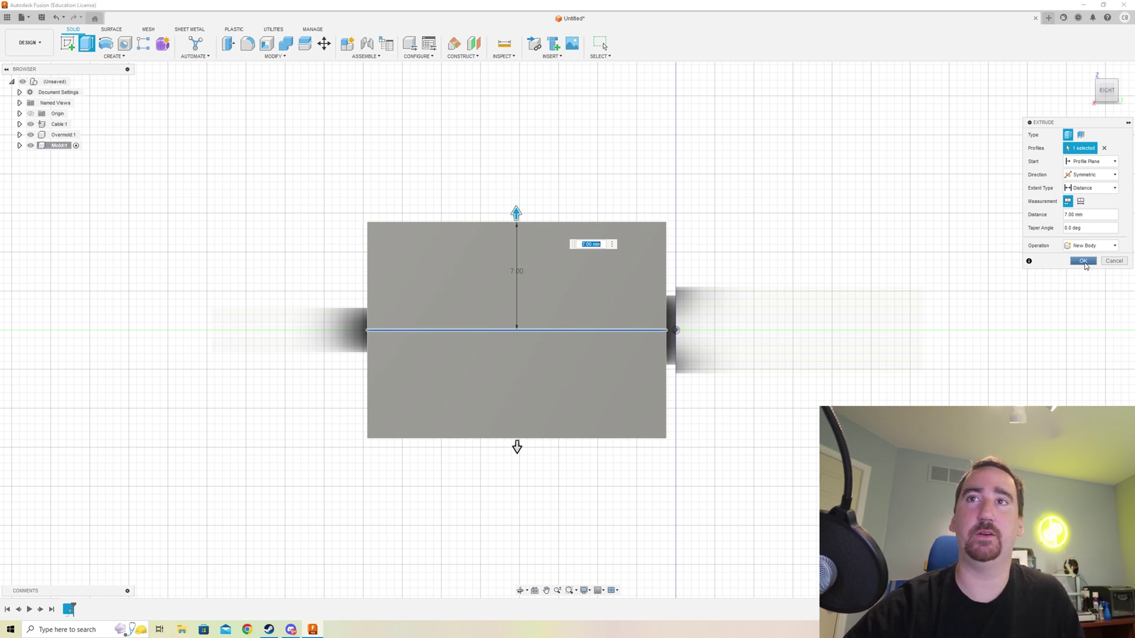
click(1083, 261)
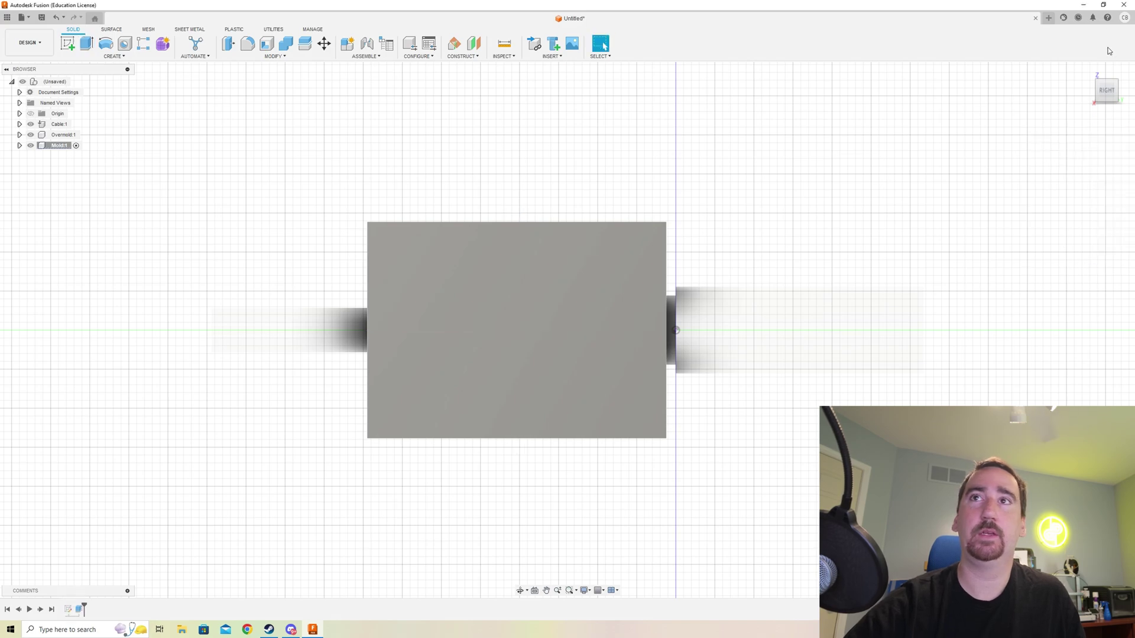
Step: Edit the mold block's base sketch, widen the rectangle by moving its long side edge outward, and finish the sketch
click(1086, 71)
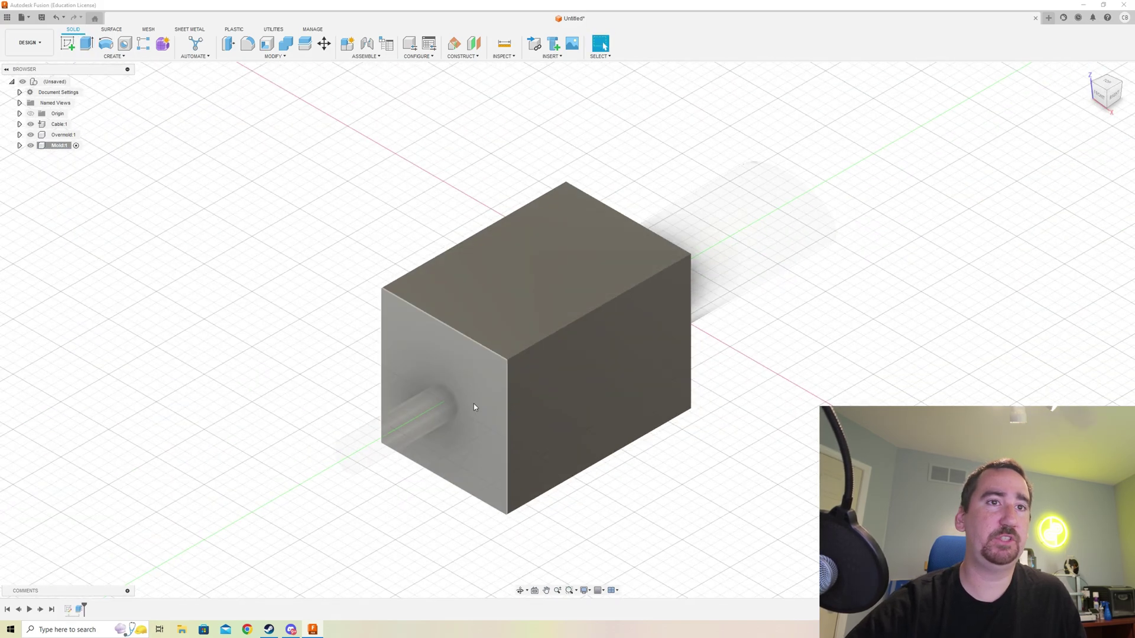
double_click(69, 609)
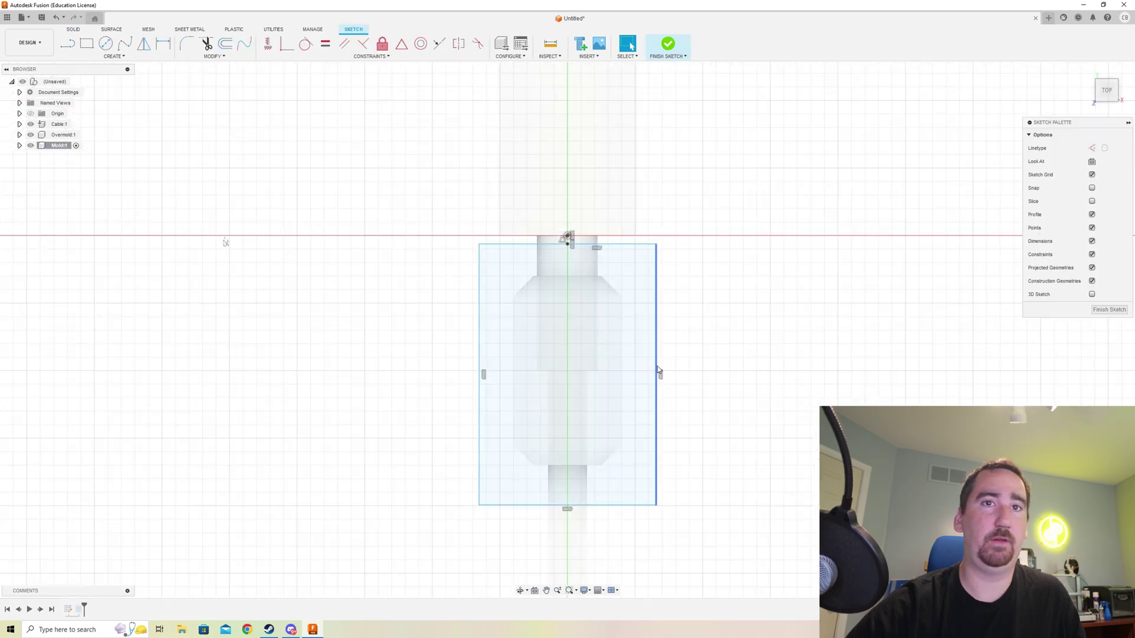
drag(658, 369, 686, 370)
click(670, 43)
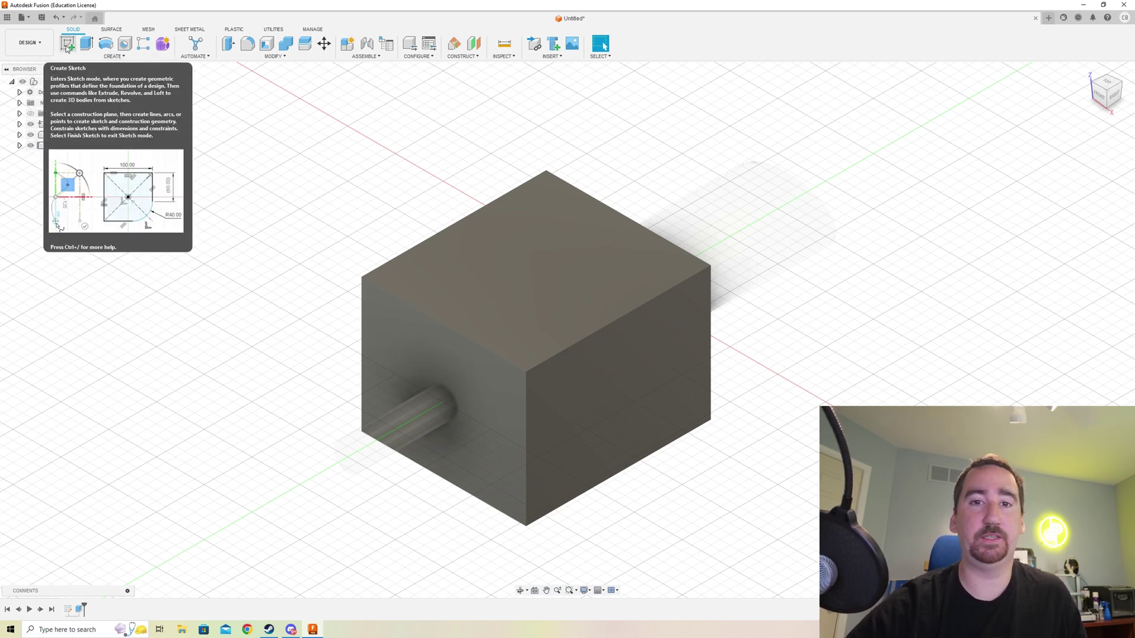
Step: Start a sketch on the mold block's long side face and draw a 4.5 mm diameter circle near its middle
click(68, 45)
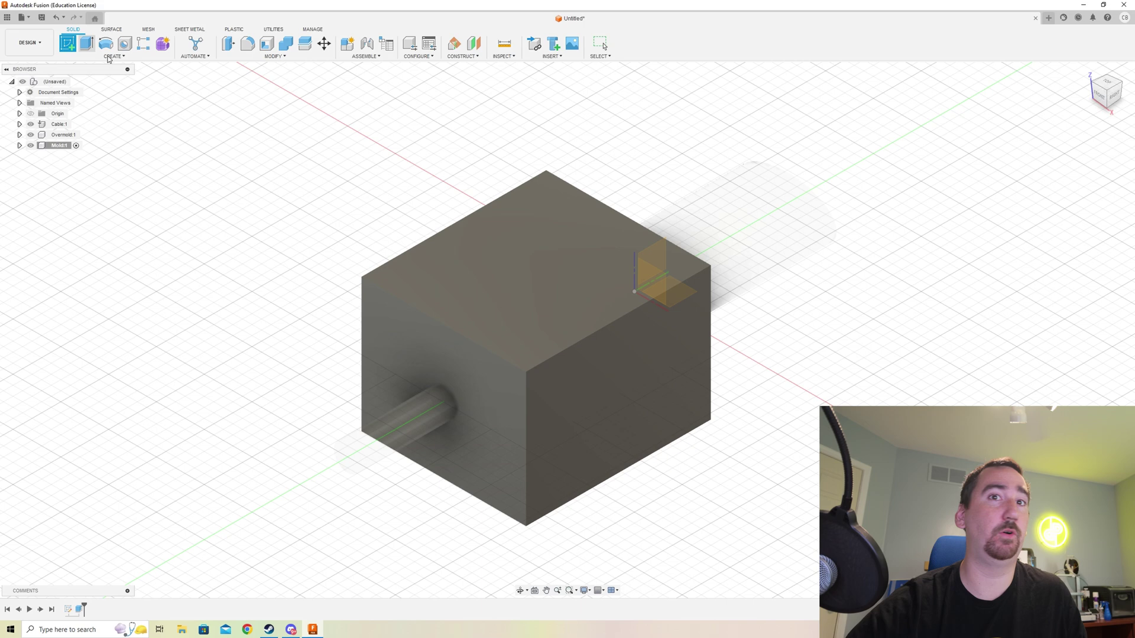
click(619, 391)
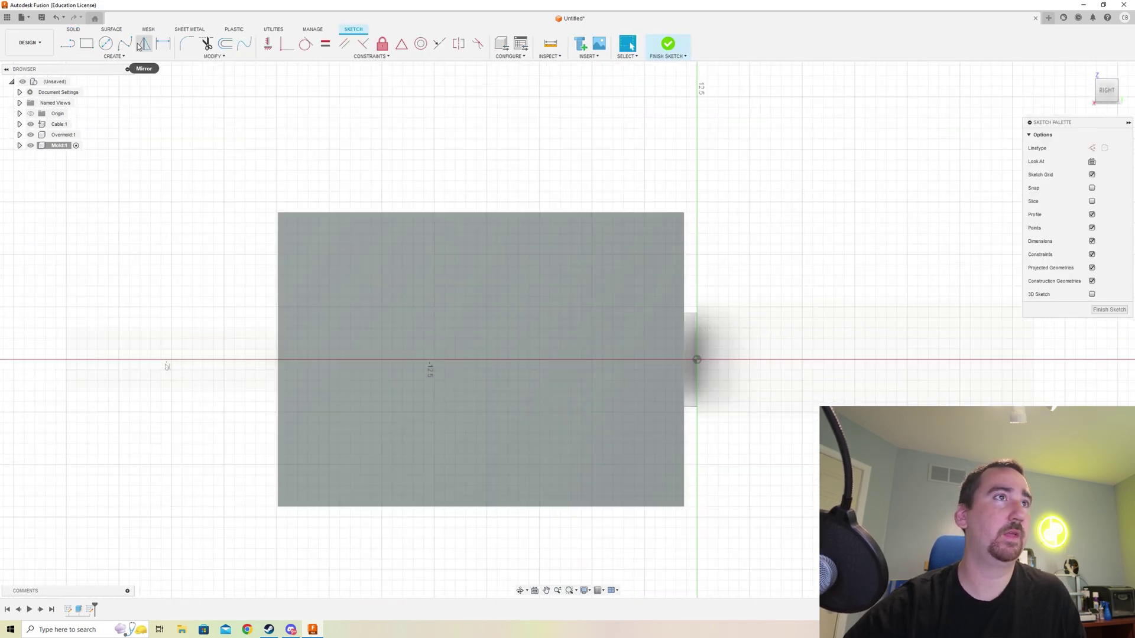
click(105, 44)
click(484, 359)
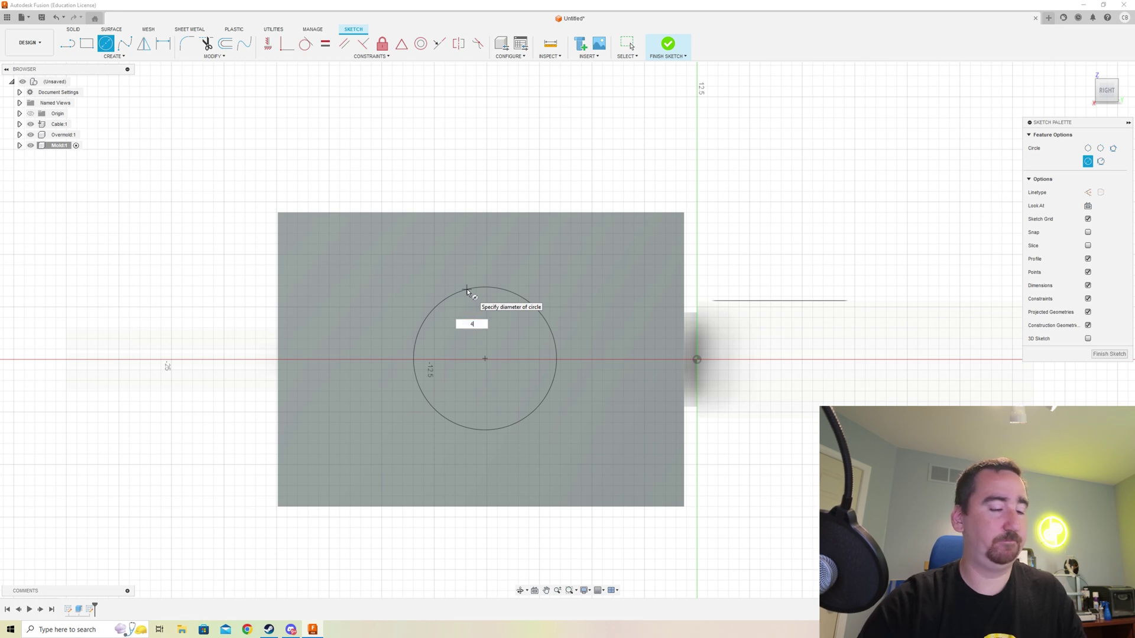
key(Return)
key(Escape)
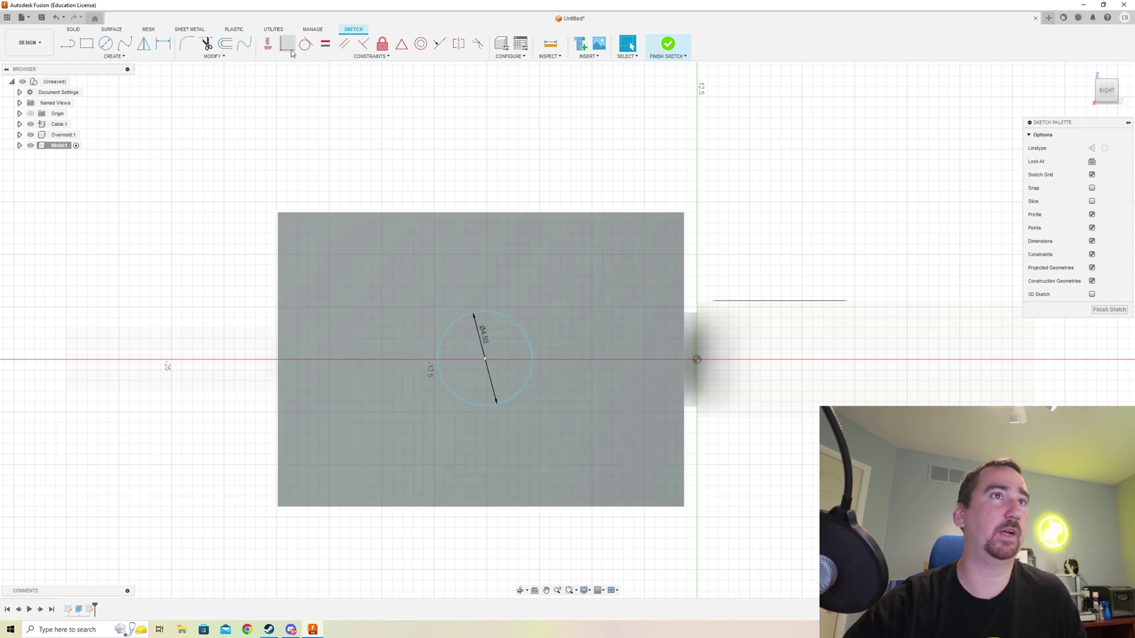
Step: Center the circle on the face by aligning it with the upper and cable-side edge midpoints using Horizontal/Vertical constraints, and finish the sketch
click(267, 43)
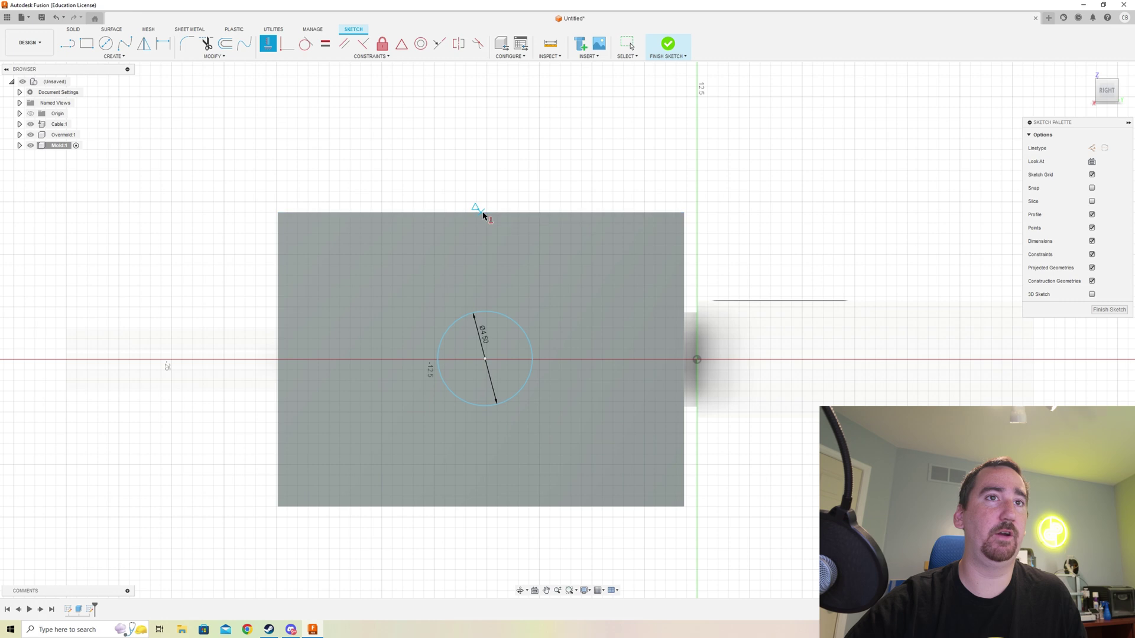
click(484, 358)
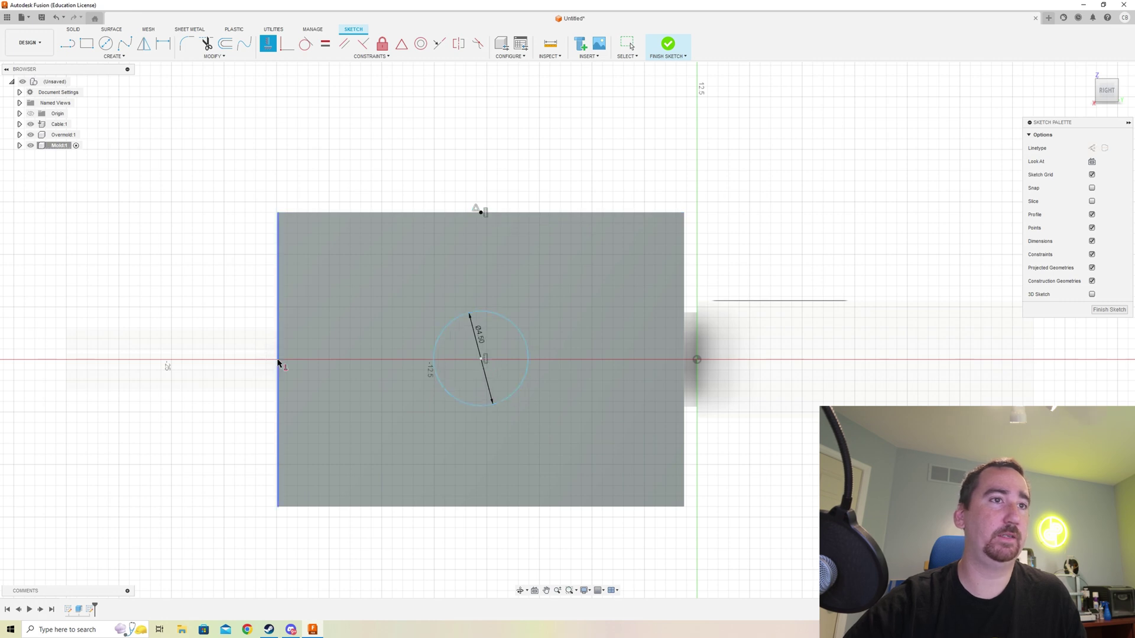
click(481, 361)
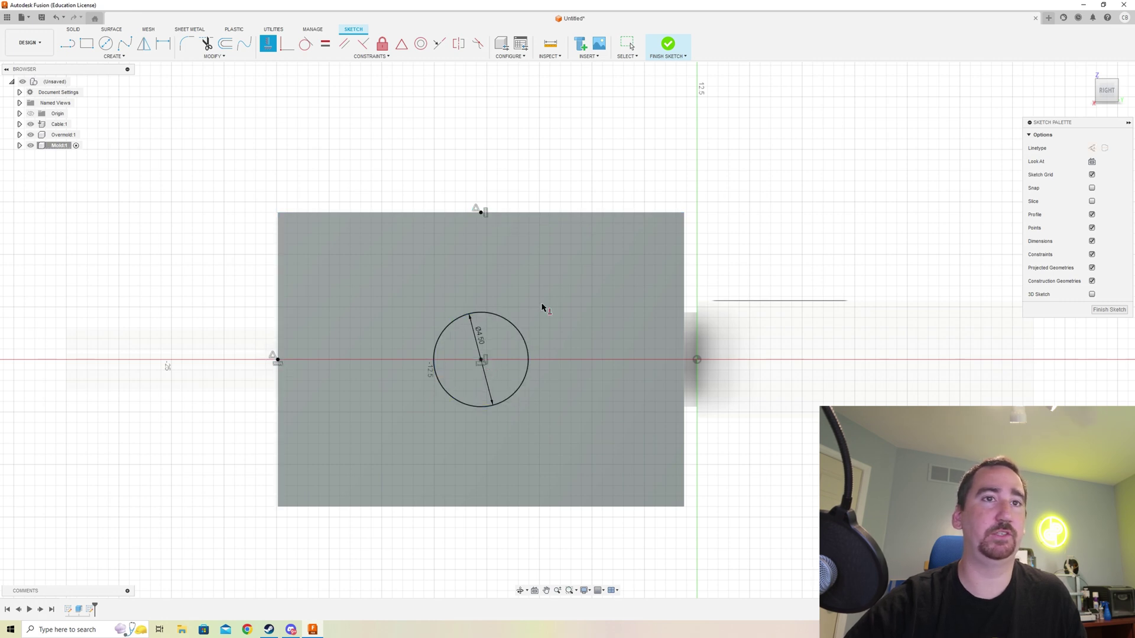
click(673, 50)
click(1089, 70)
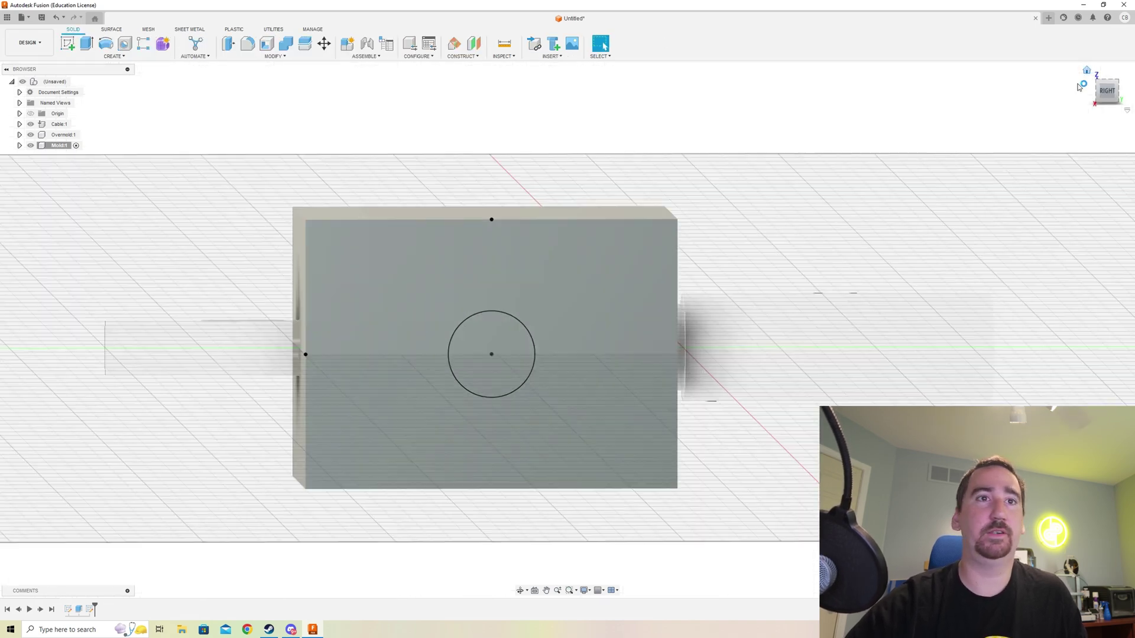
Step: Create a midplane between the mold block's two long side faces
click(463, 56)
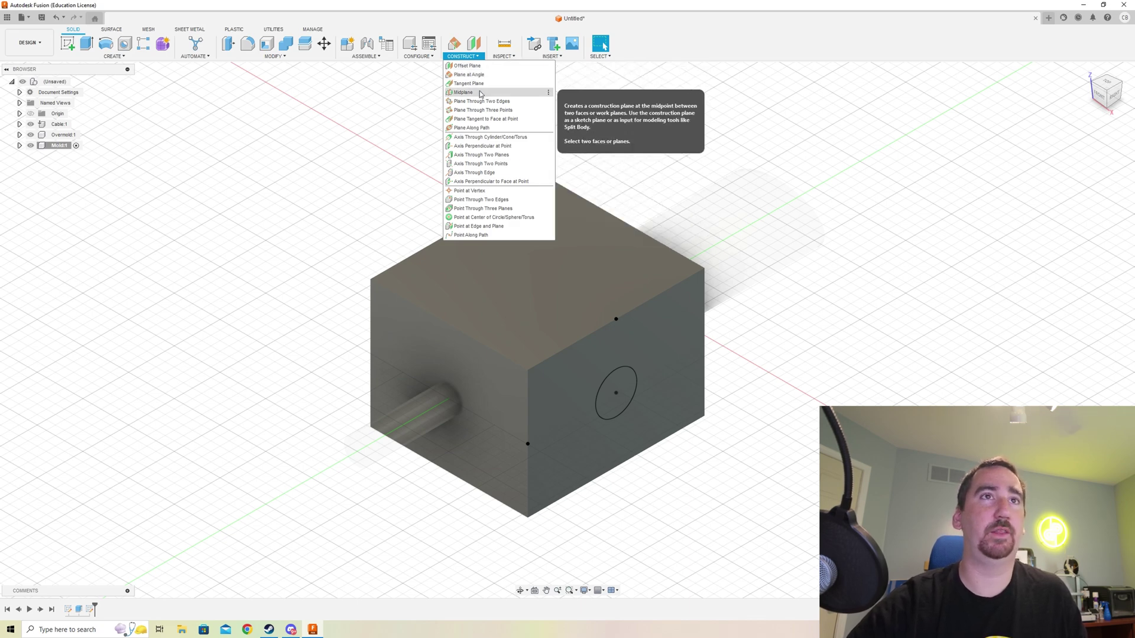
click(480, 93)
click(662, 381)
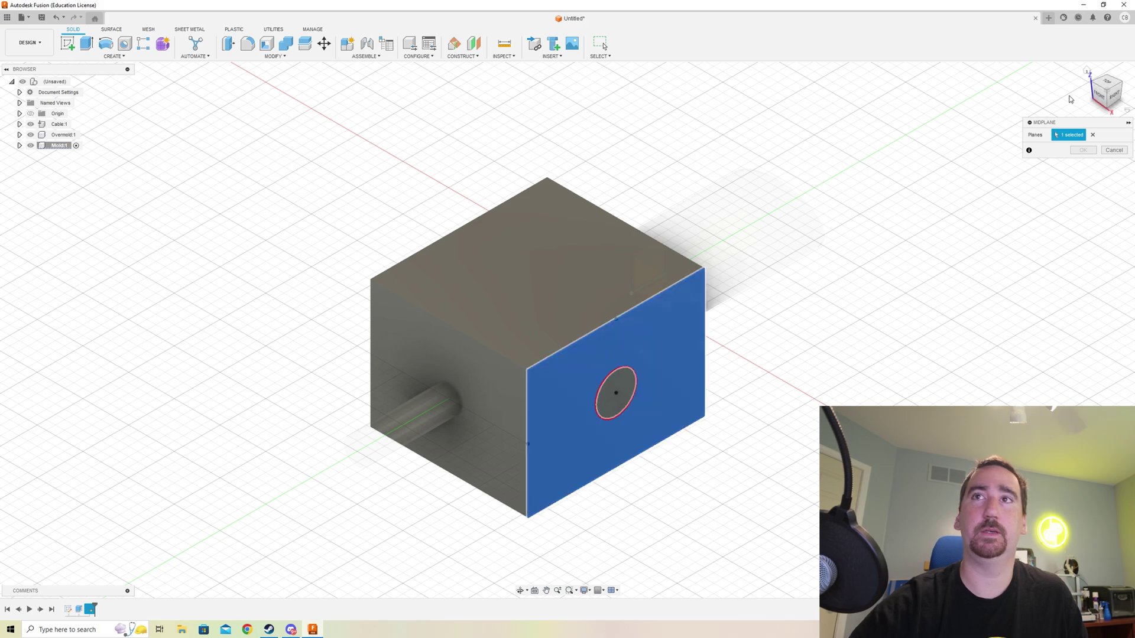
click(1090, 83)
click(511, 391)
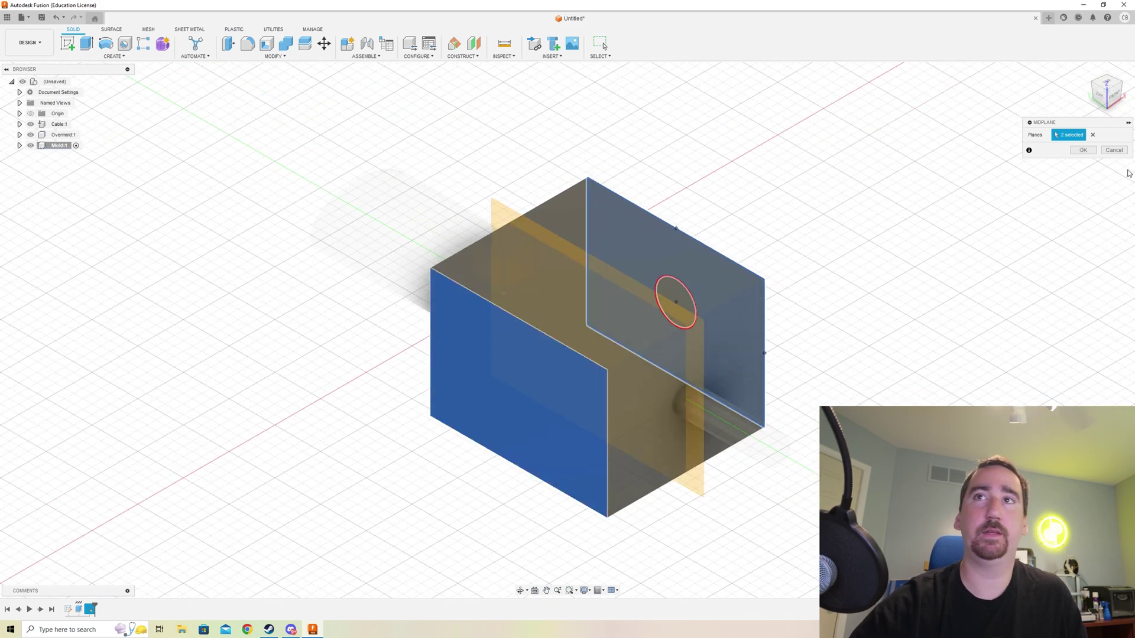
click(1124, 92)
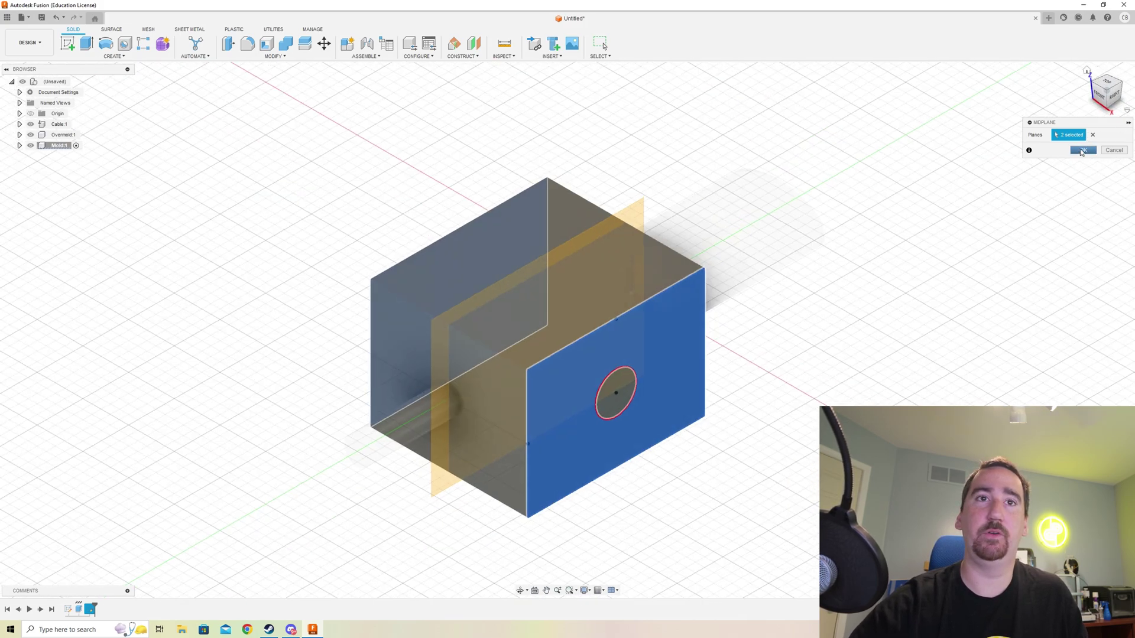
click(1082, 150)
Step: Extrude the circle as a cut into the mold block, using To Object extent up to the midplane
click(87, 43)
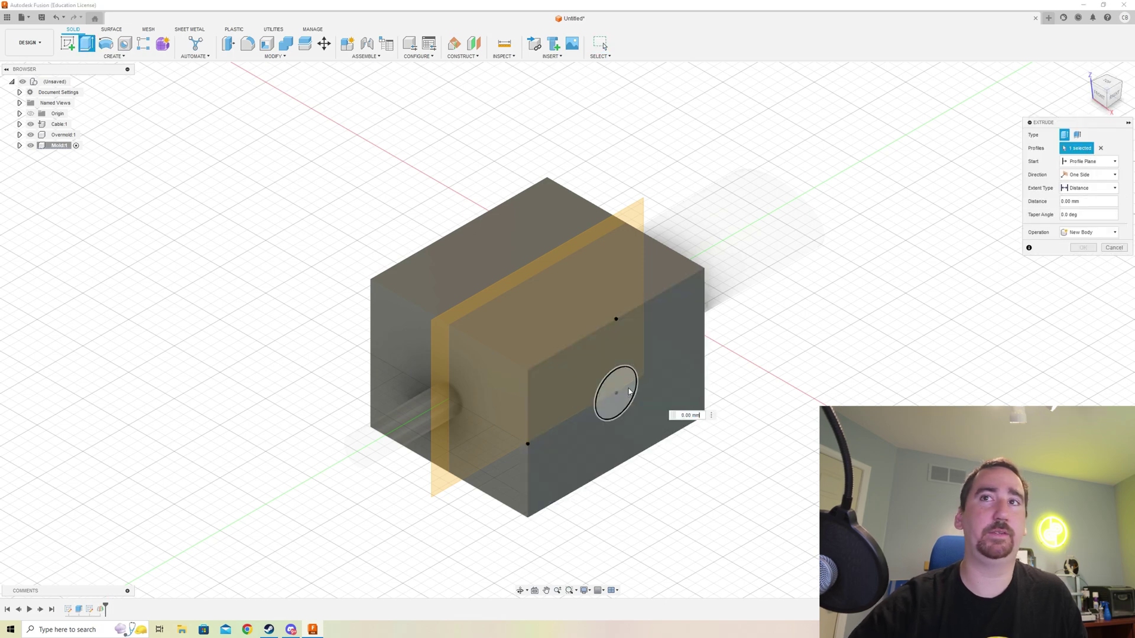
click(1088, 188)
click(1079, 200)
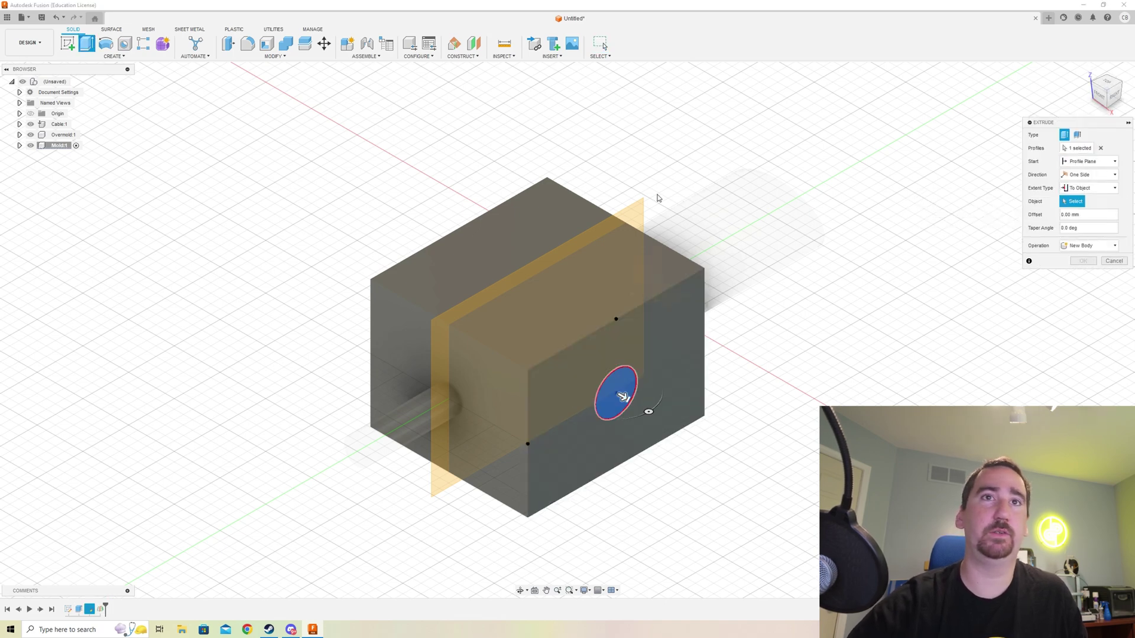
click(676, 245)
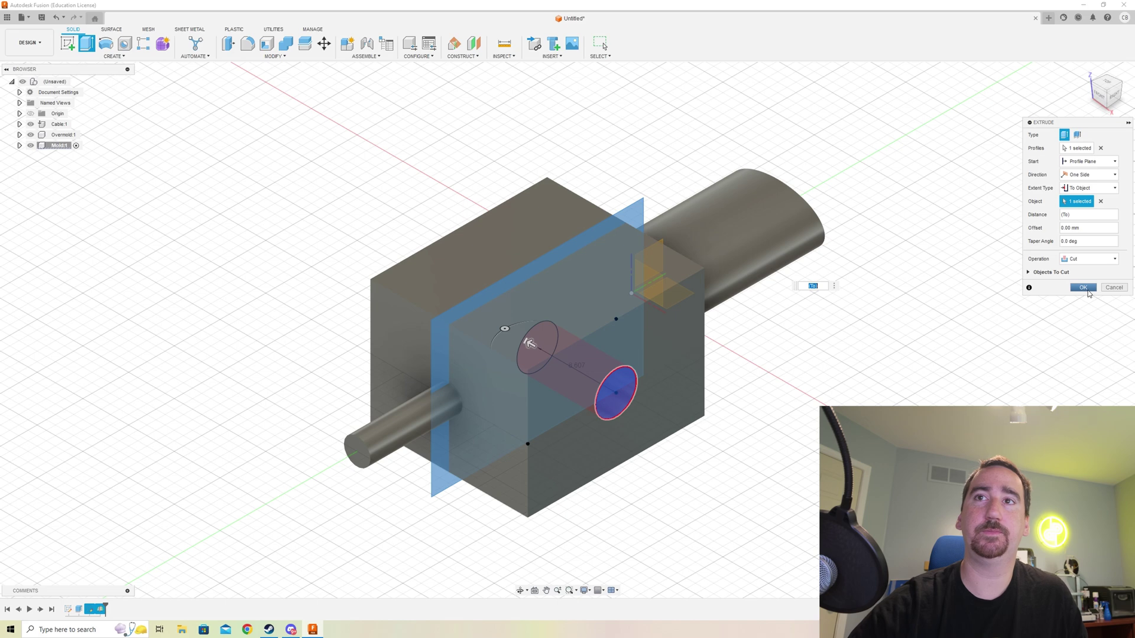
click(1084, 289)
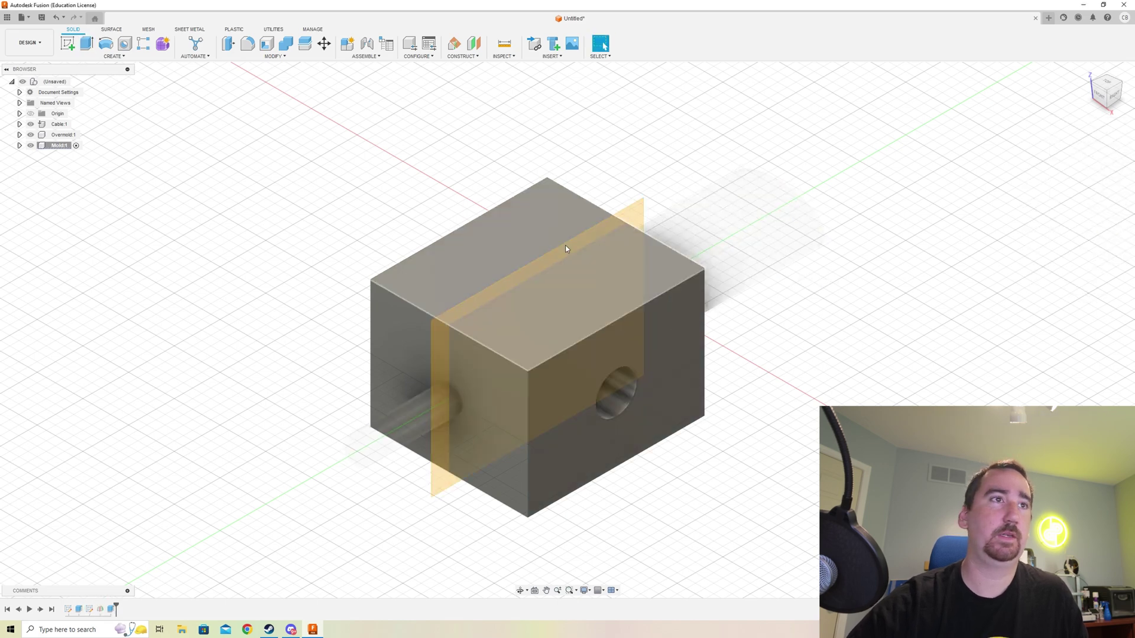
Step: Hide the midplane in the mold component's construction geometry
click(19, 145)
click(28, 187)
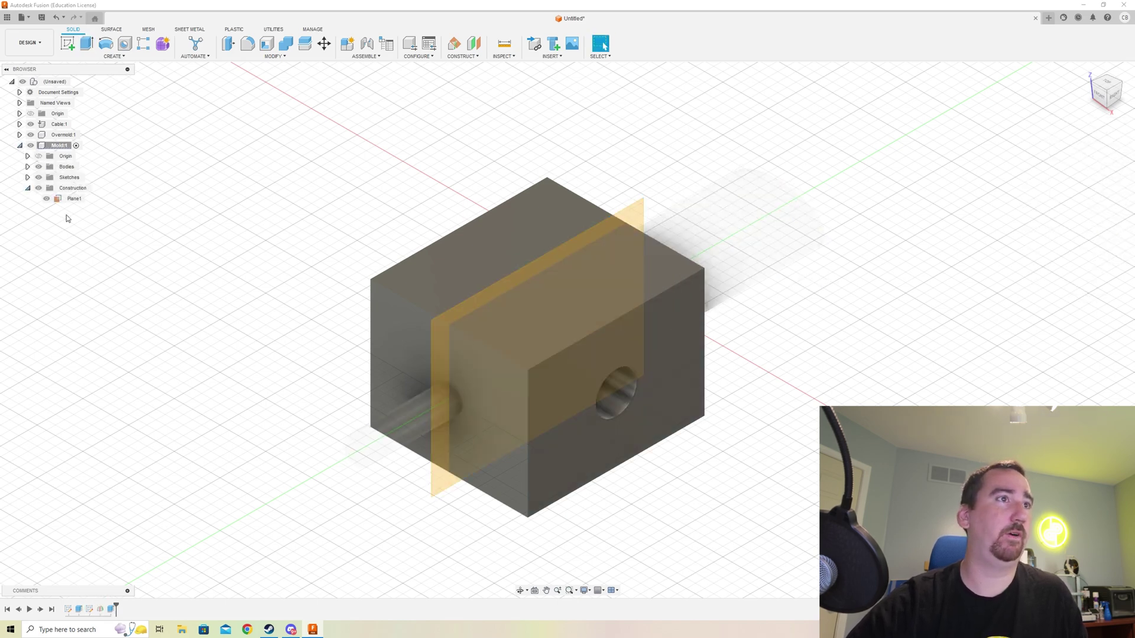
click(47, 199)
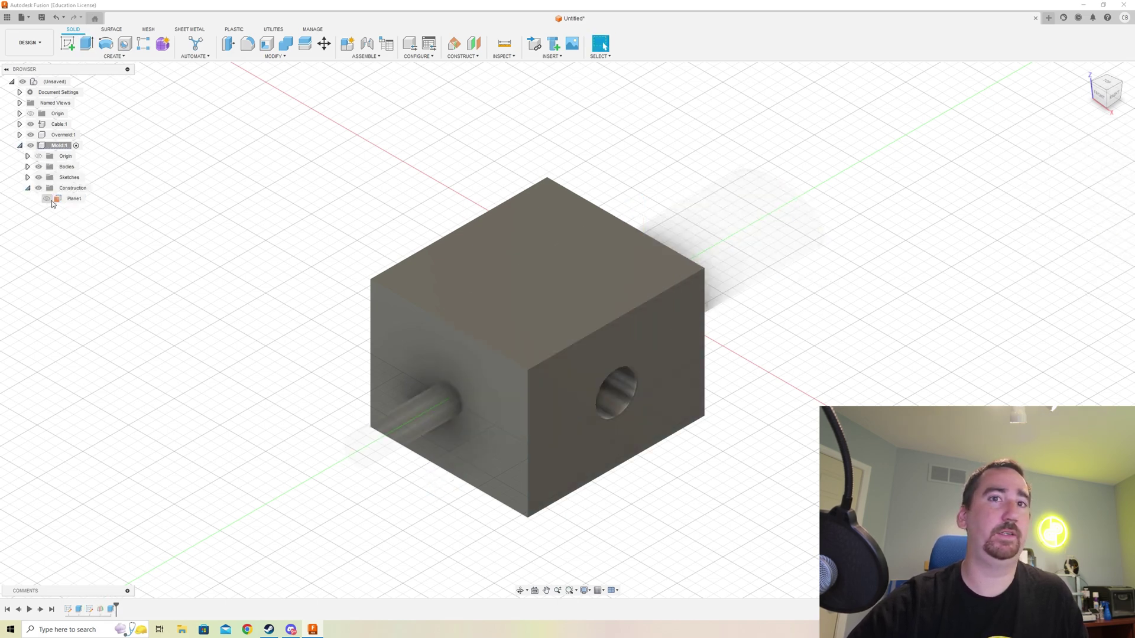
Step: Start a sketch on the side face with the hole and draw a vertical construction line joining the upper and lower edge midpoints
click(68, 44)
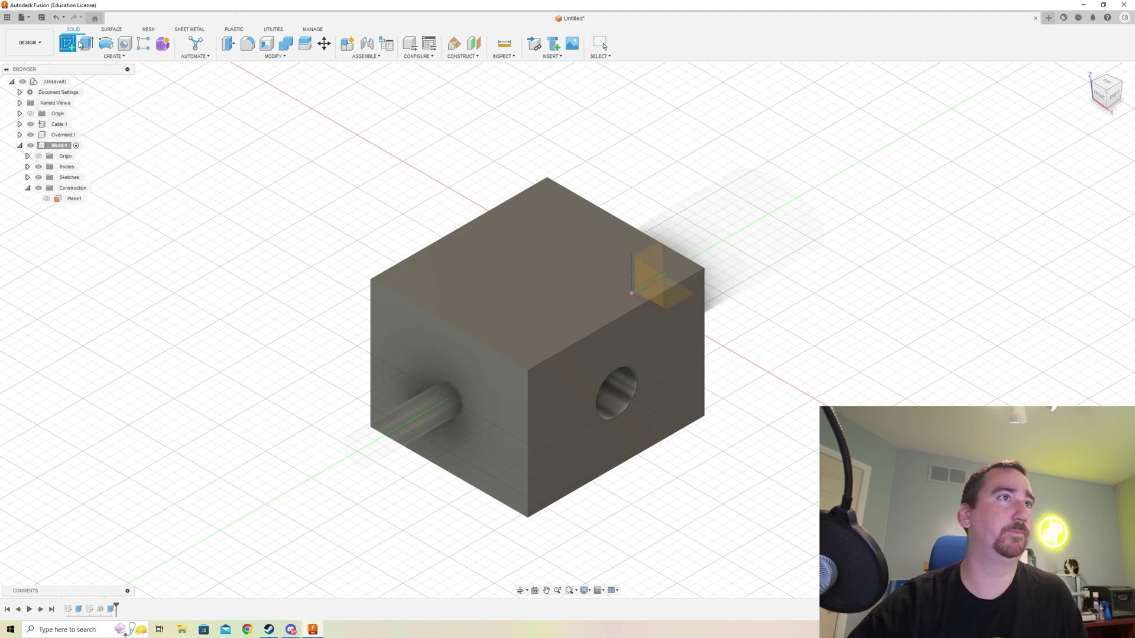
click(618, 359)
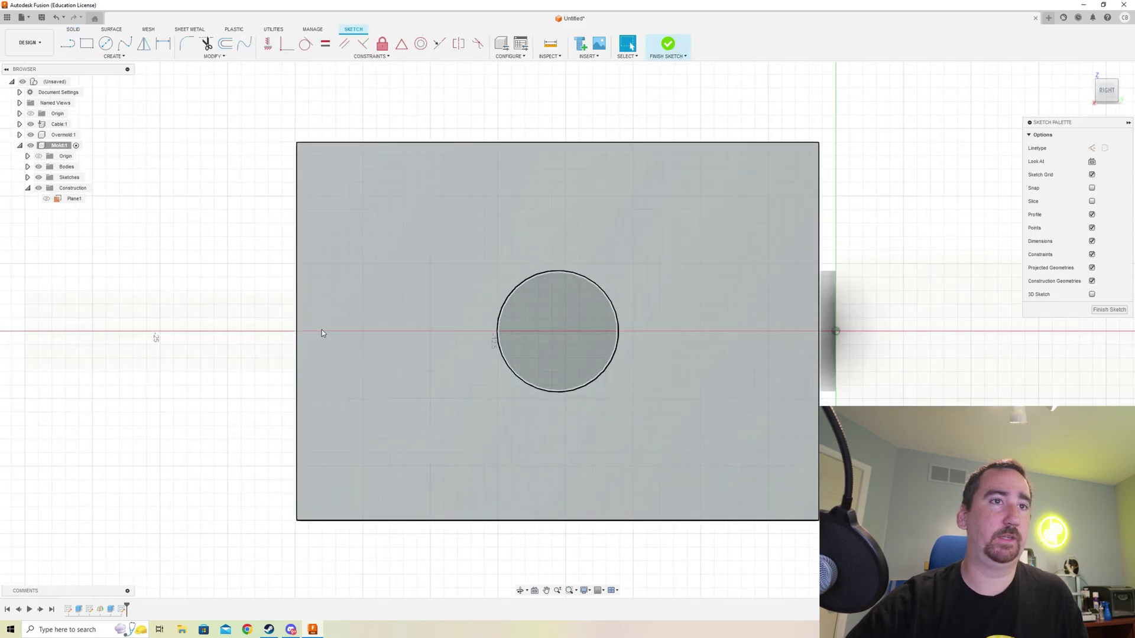
key(l)
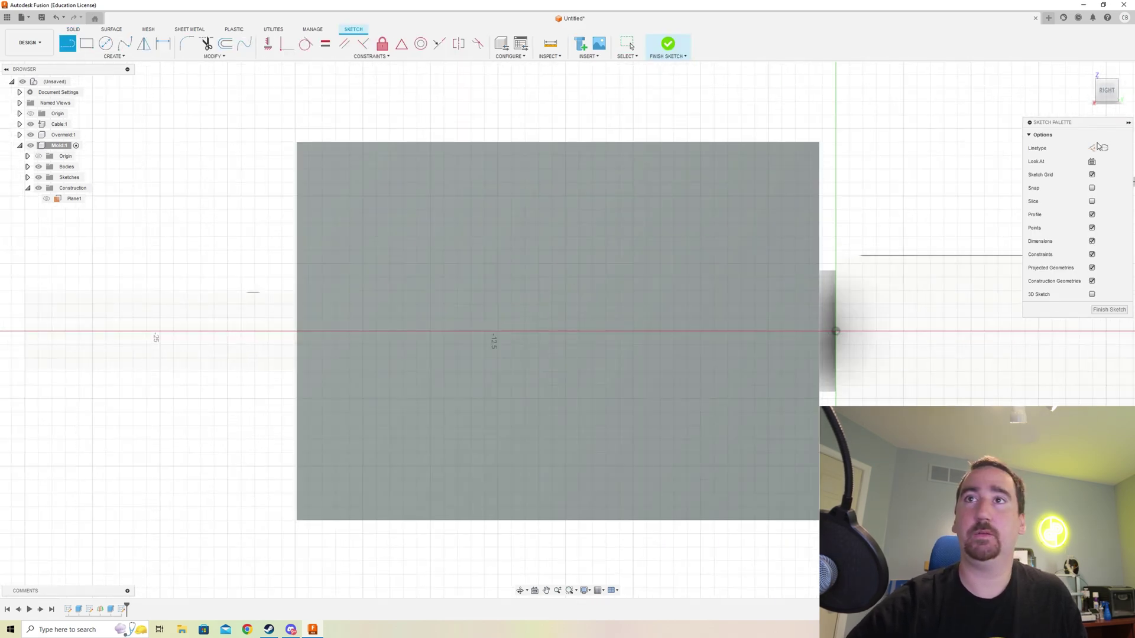
click(1093, 148)
click(557, 143)
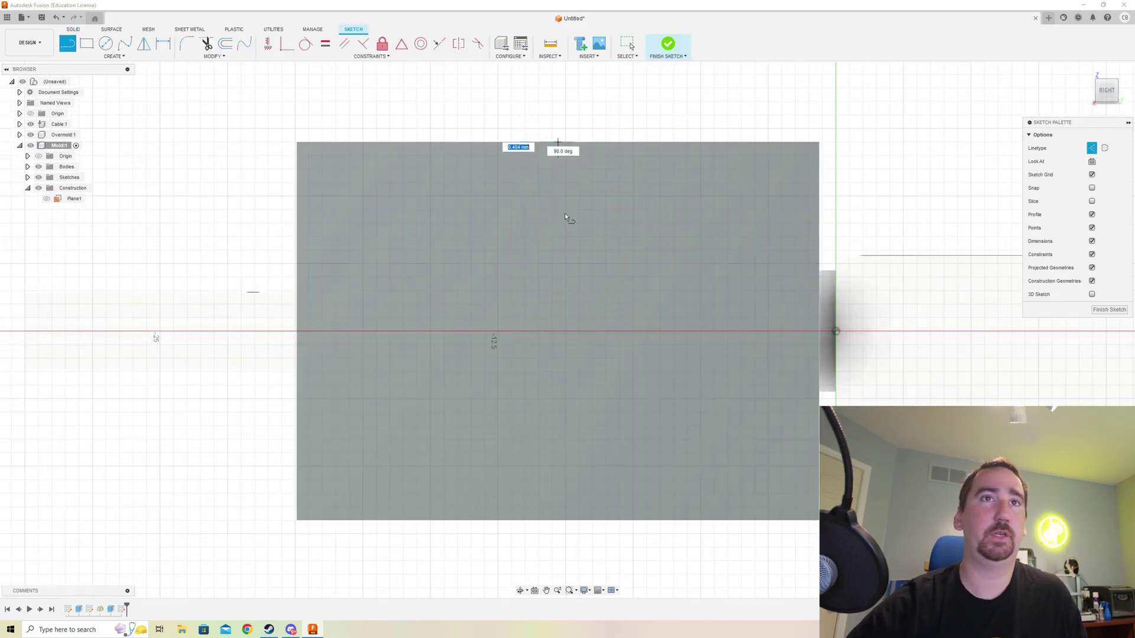
click(558, 522)
key(Escape)
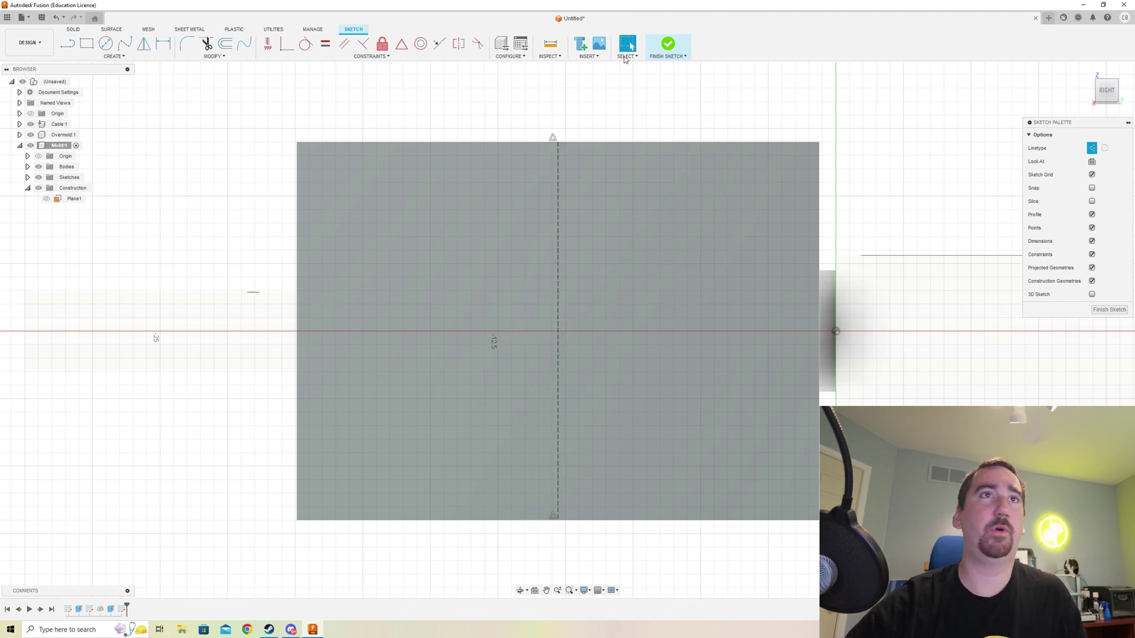
click(86, 43)
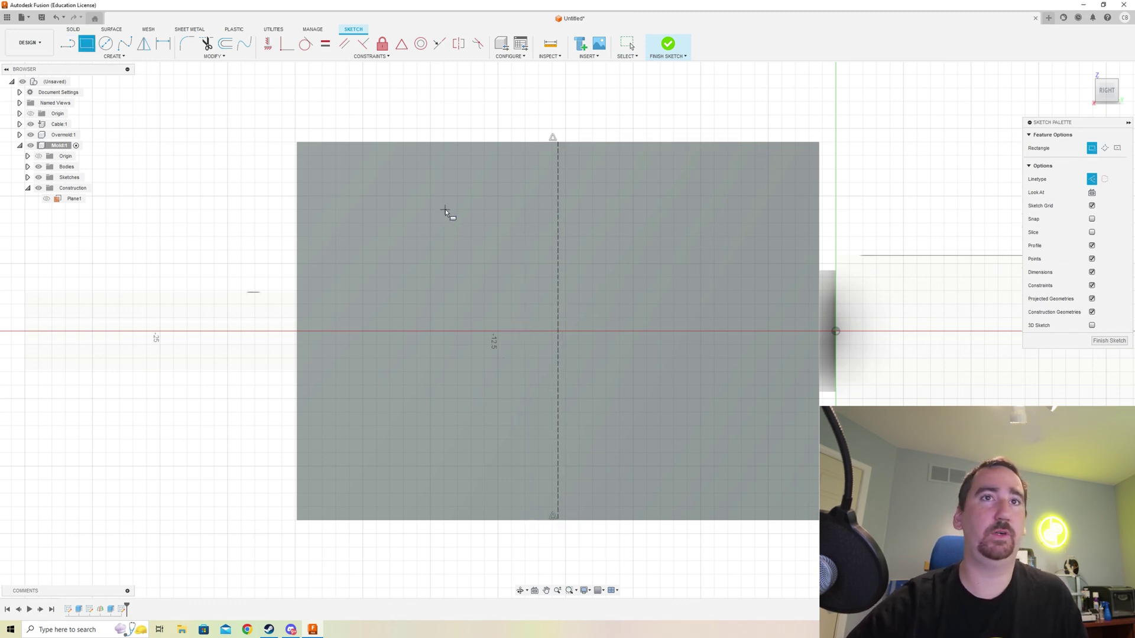
click(1086, 71)
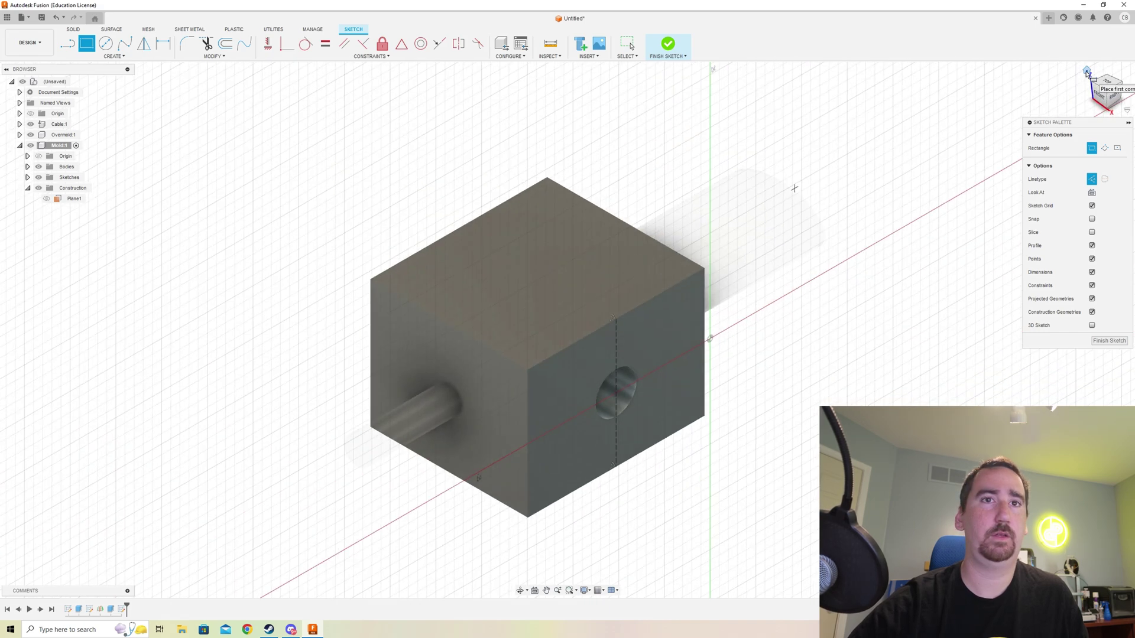
click(1114, 96)
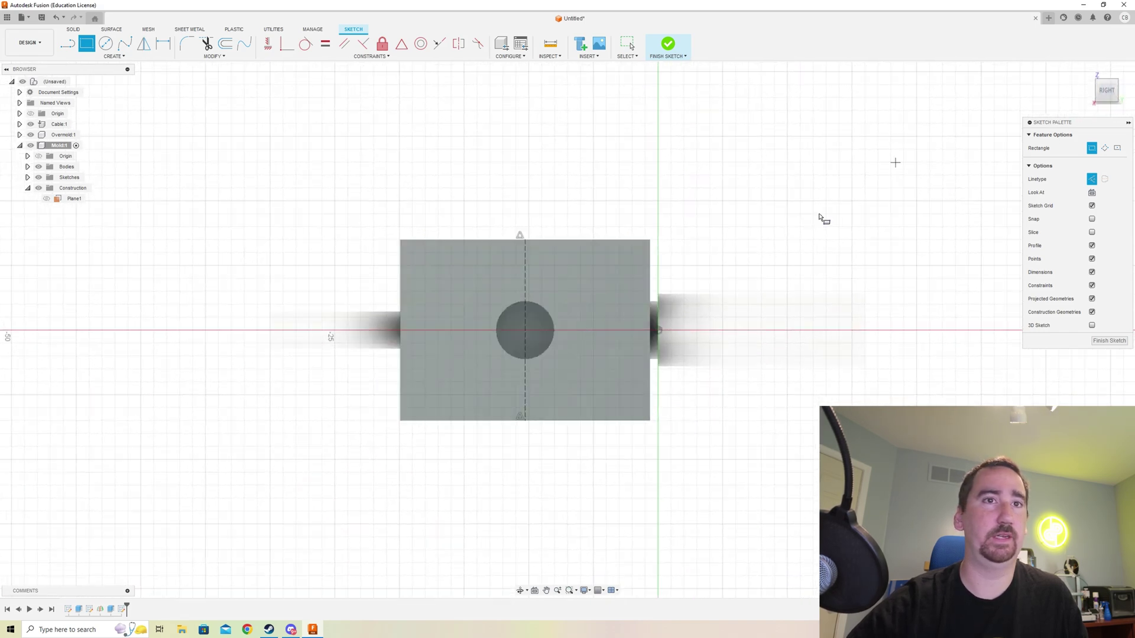
scroll(516, 325, up, 4)
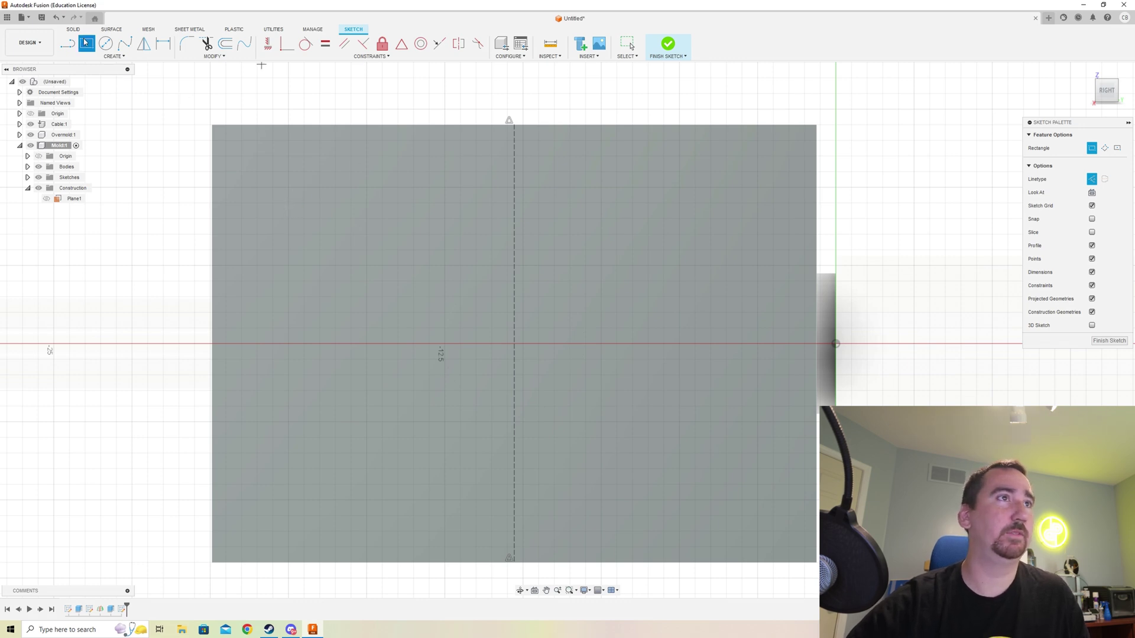
click(277, 331)
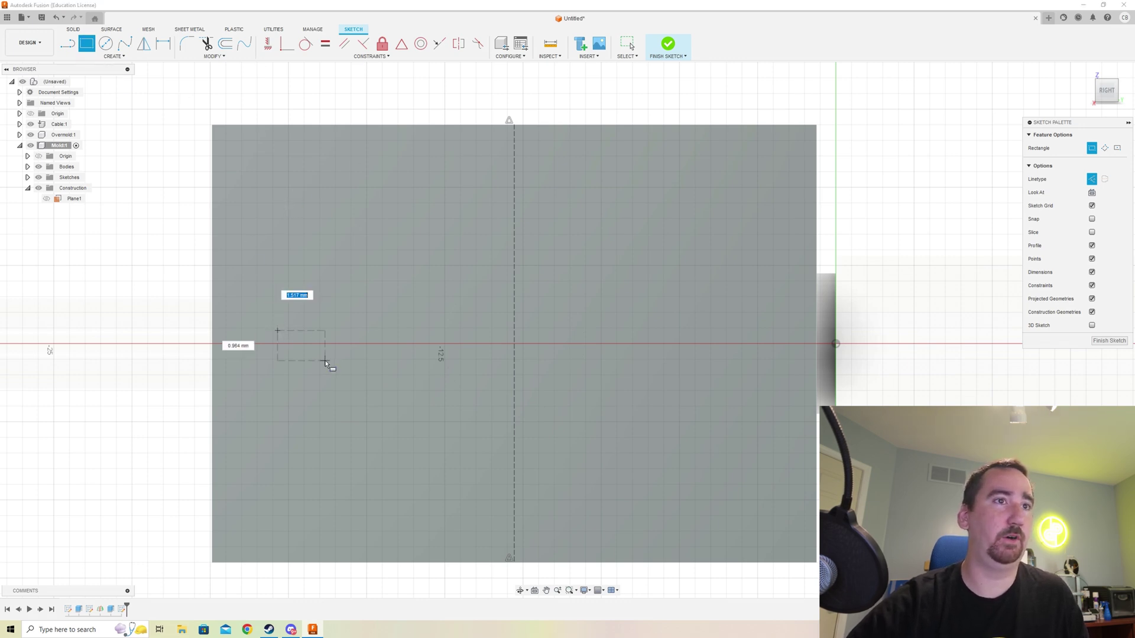
key(Escape)
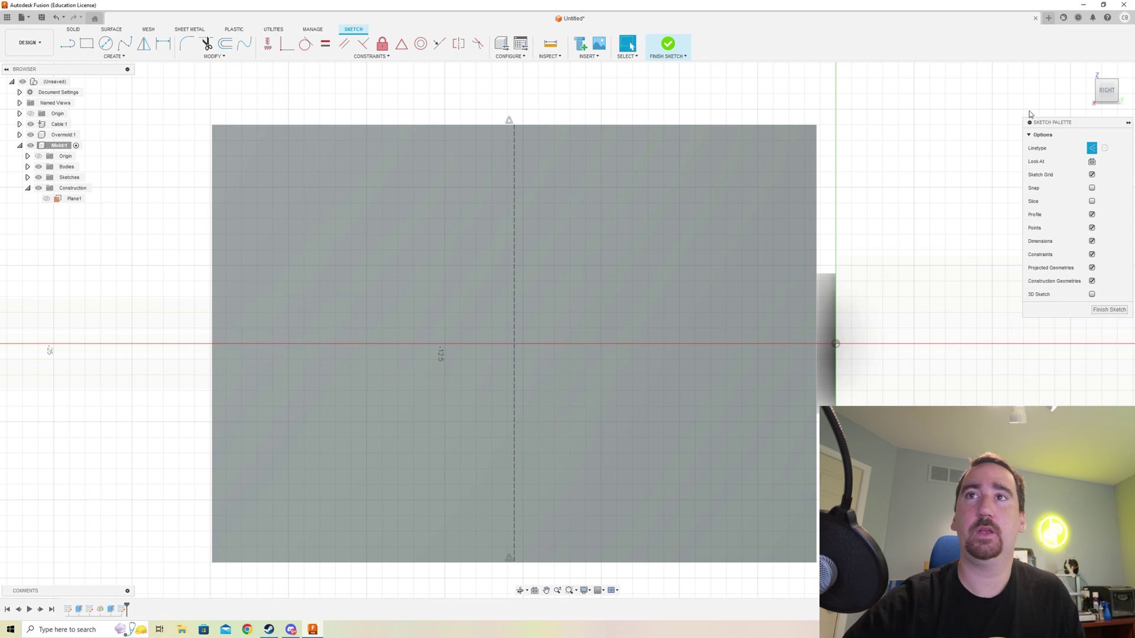
Step: Draw a 2.5 mm wide by 1.25 mm high two-point rectangle on the side face, between the face's outer edge and the hole
click(287, 332)
text(2.5)
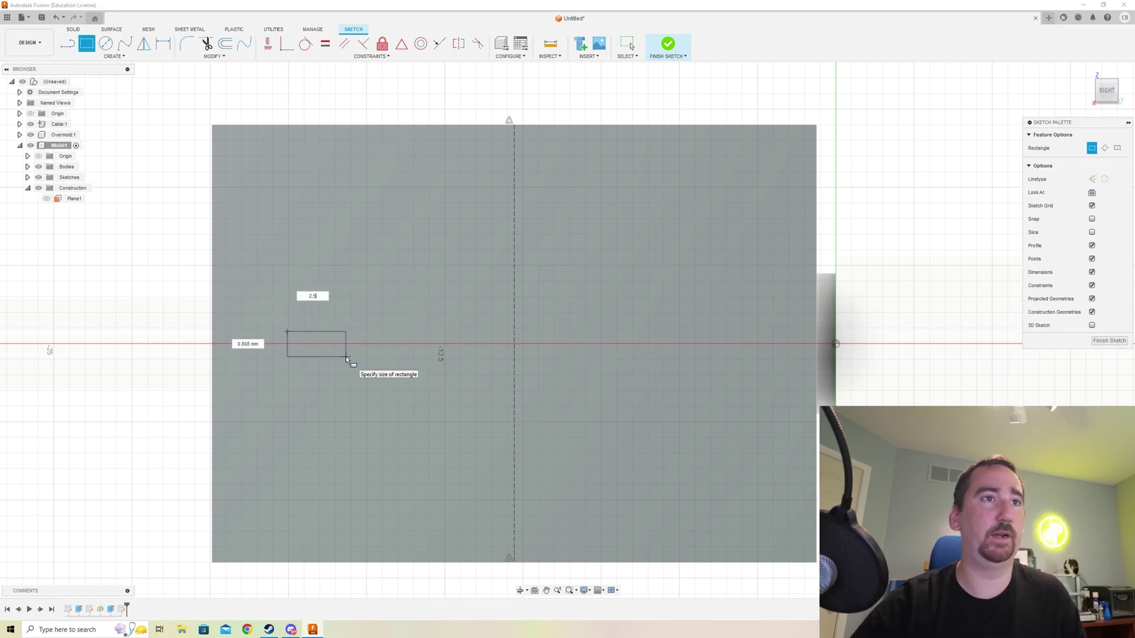
key(Tab)
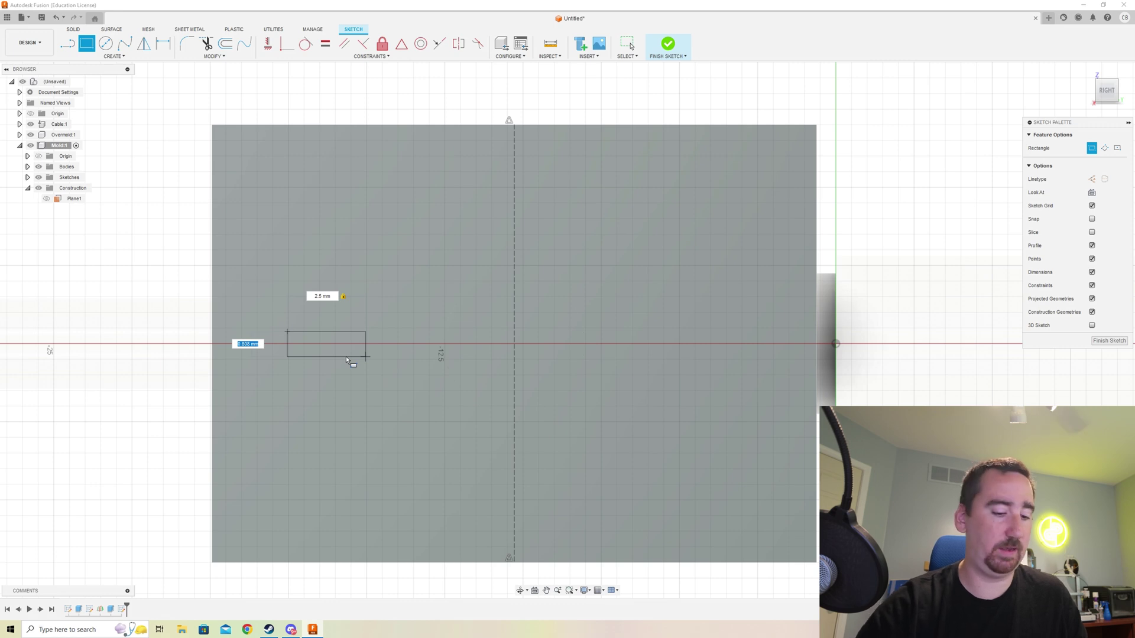
text(1.25)
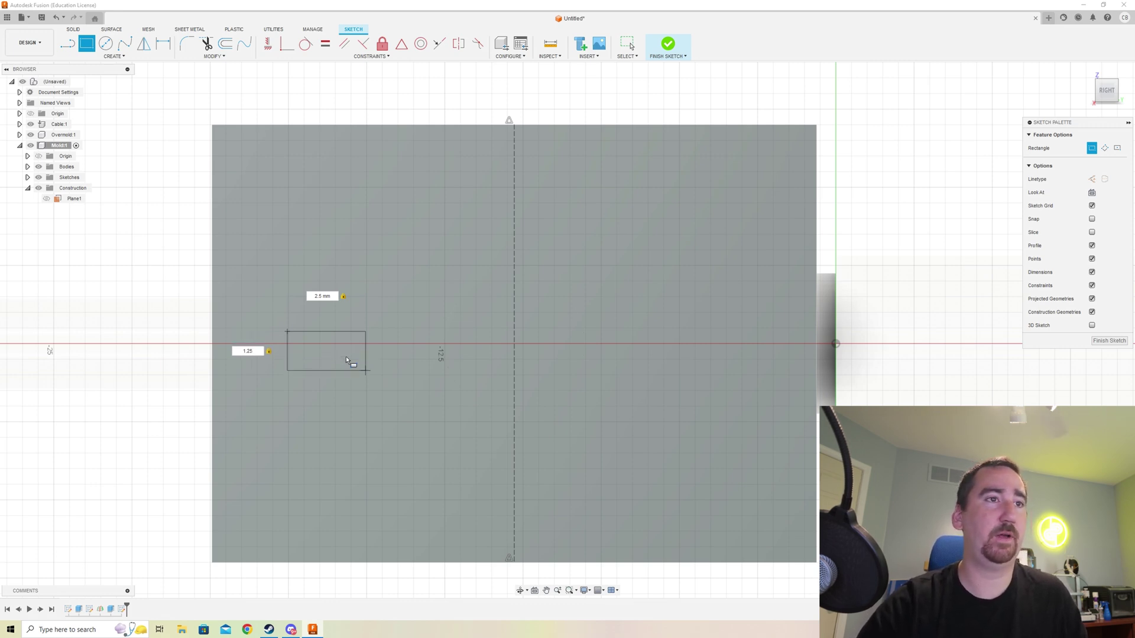
key(Return)
key(Escape)
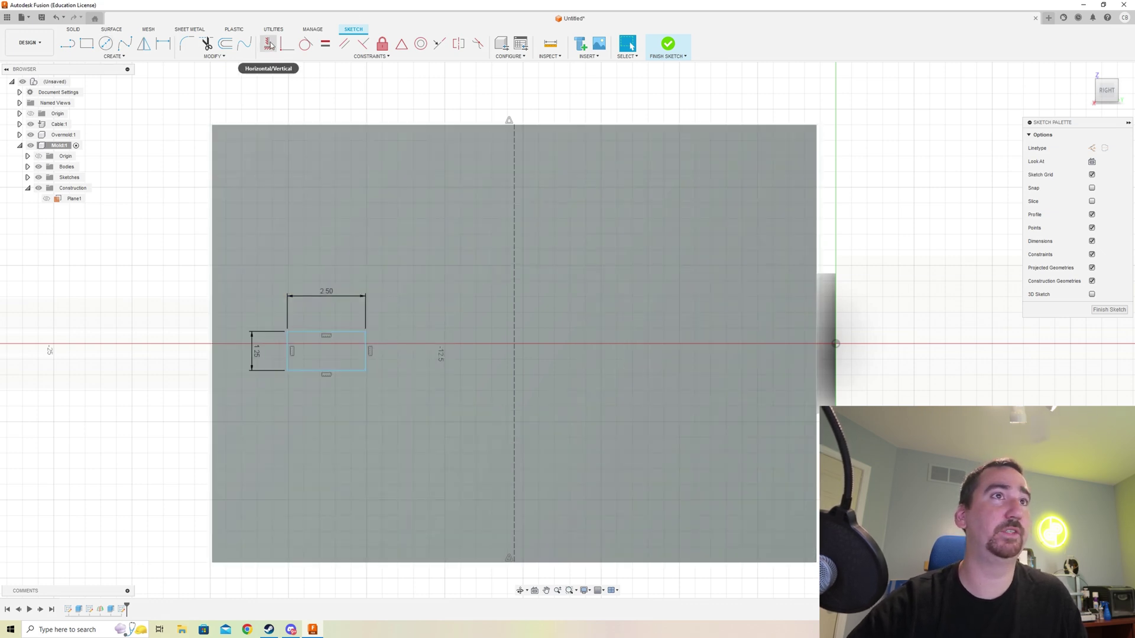
Step: Align the rectangle's outer edge midpoint horizontally with the block edge's midpoint, and slide the rectangle to roughly midway between that edge and the hole
click(268, 43)
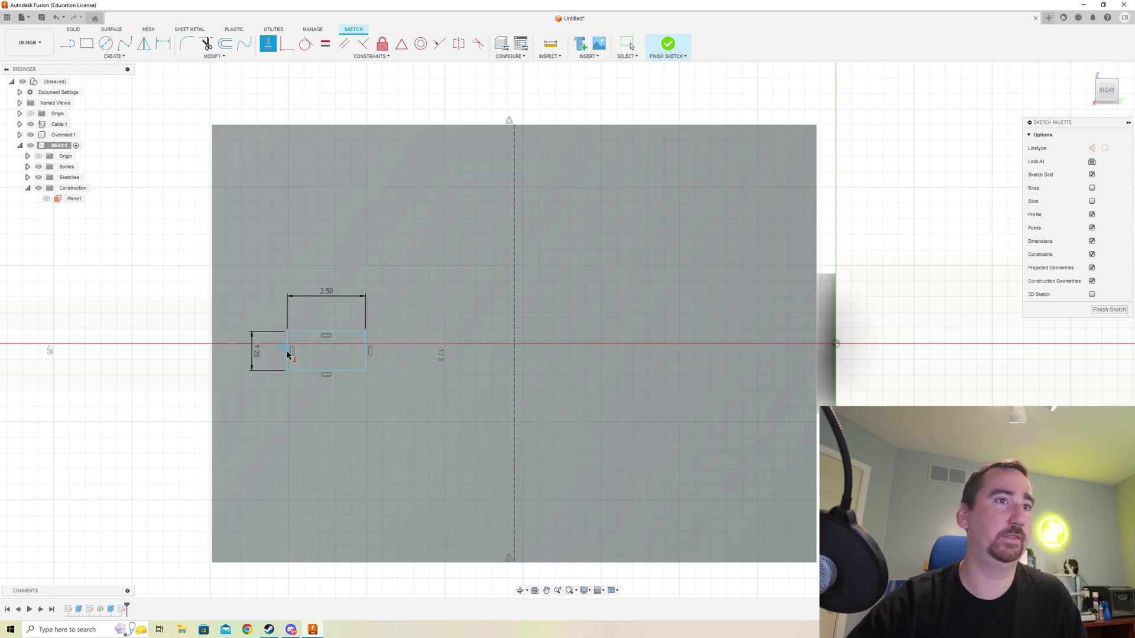
click(211, 342)
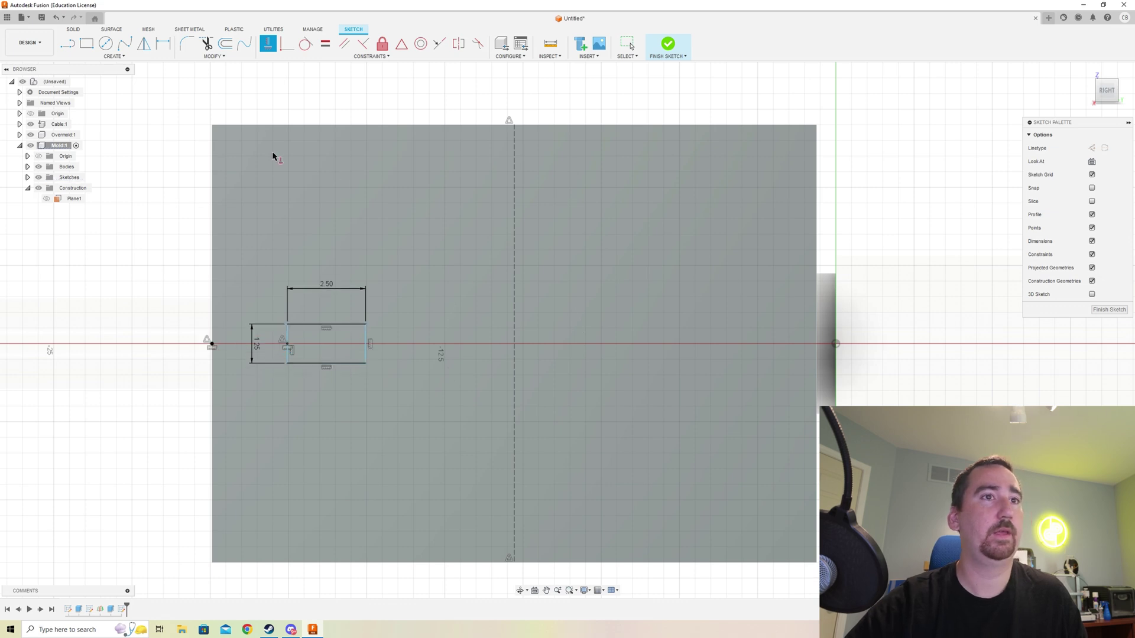
key(Escape)
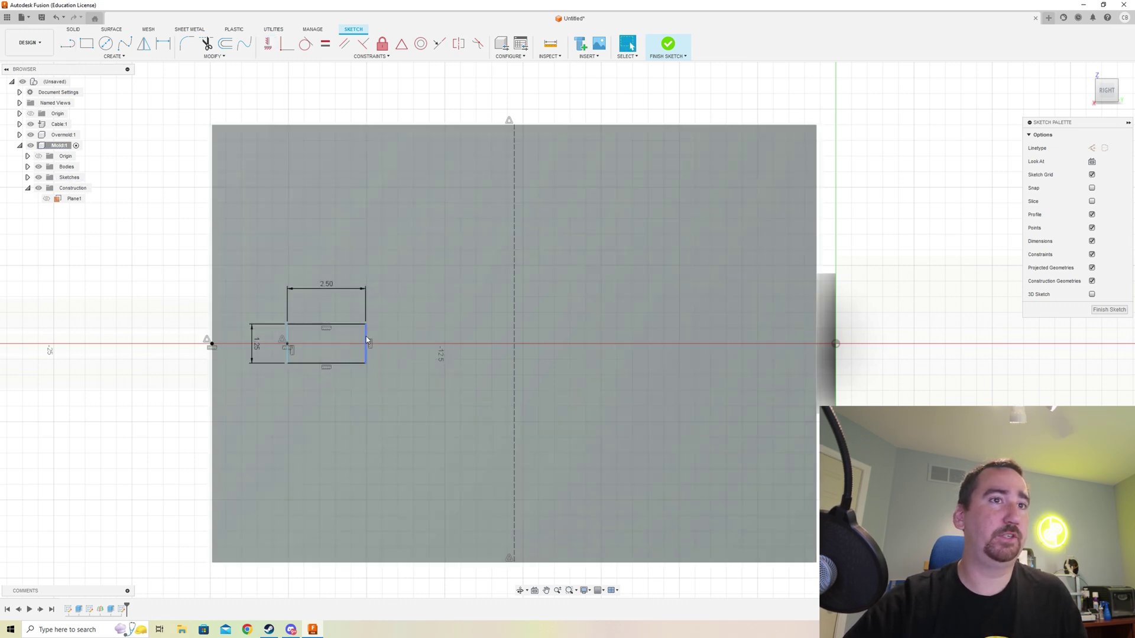
drag(367, 341, 402, 341)
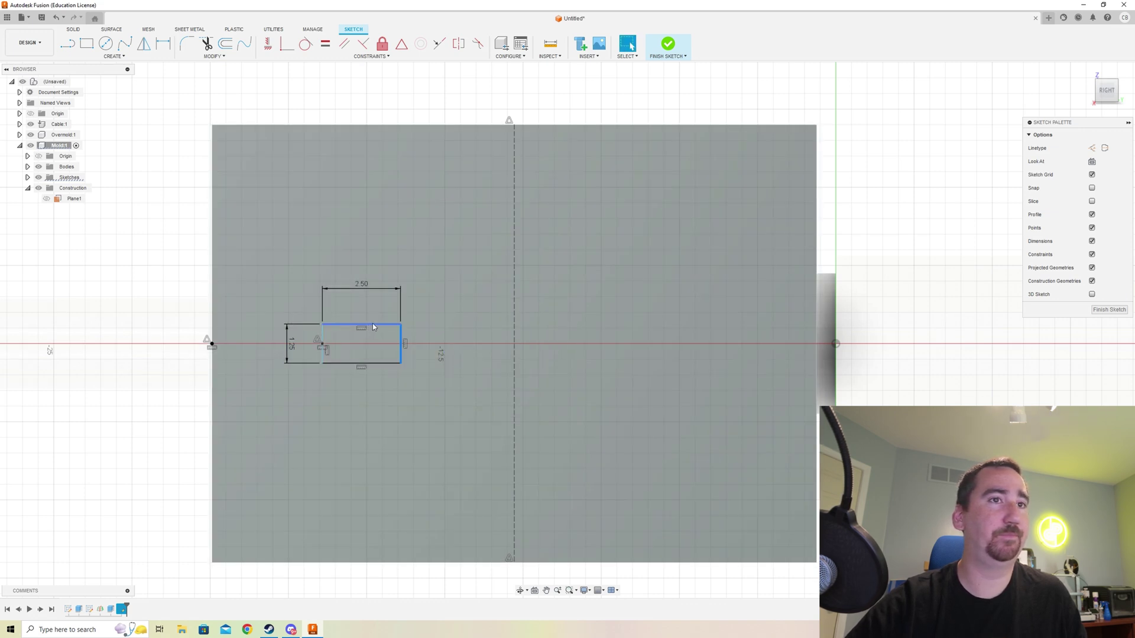
drag(372, 324, 272, 330)
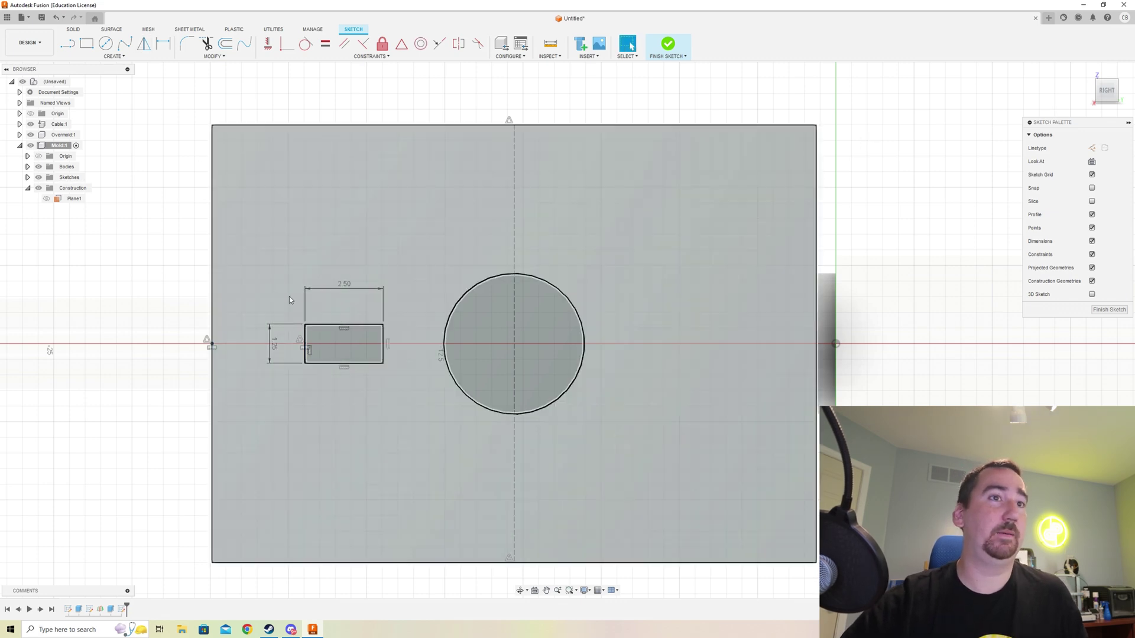
Step: Mirror the whole rectangle across the vertical construction line and finish the sketch
drag(289, 300, 426, 382)
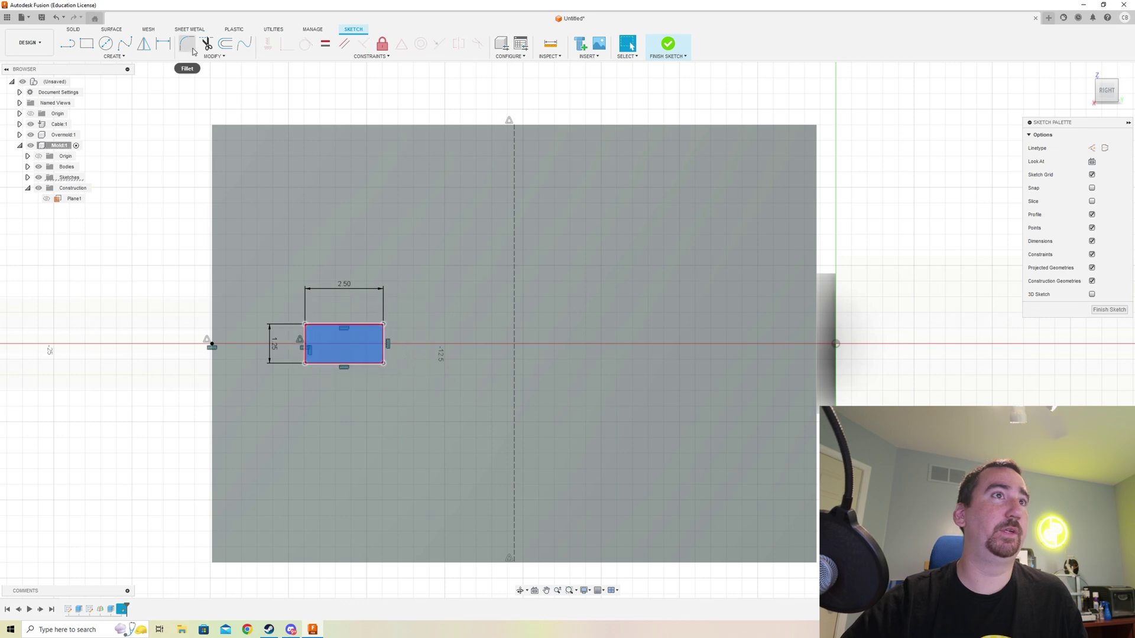
click(143, 43)
click(958, 149)
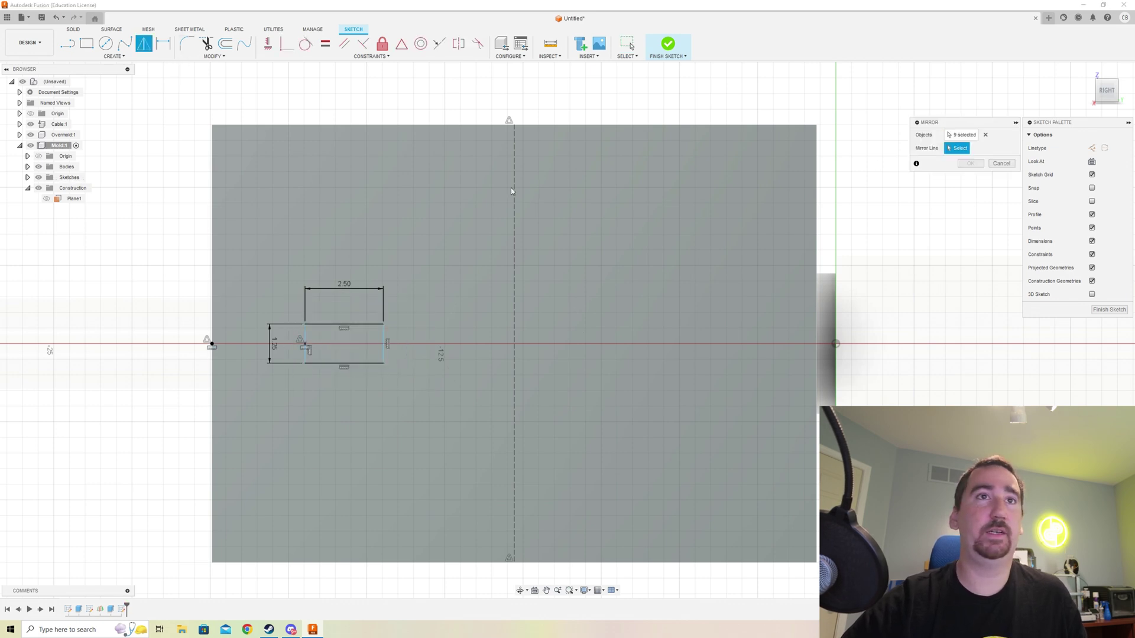
click(512, 186)
click(970, 164)
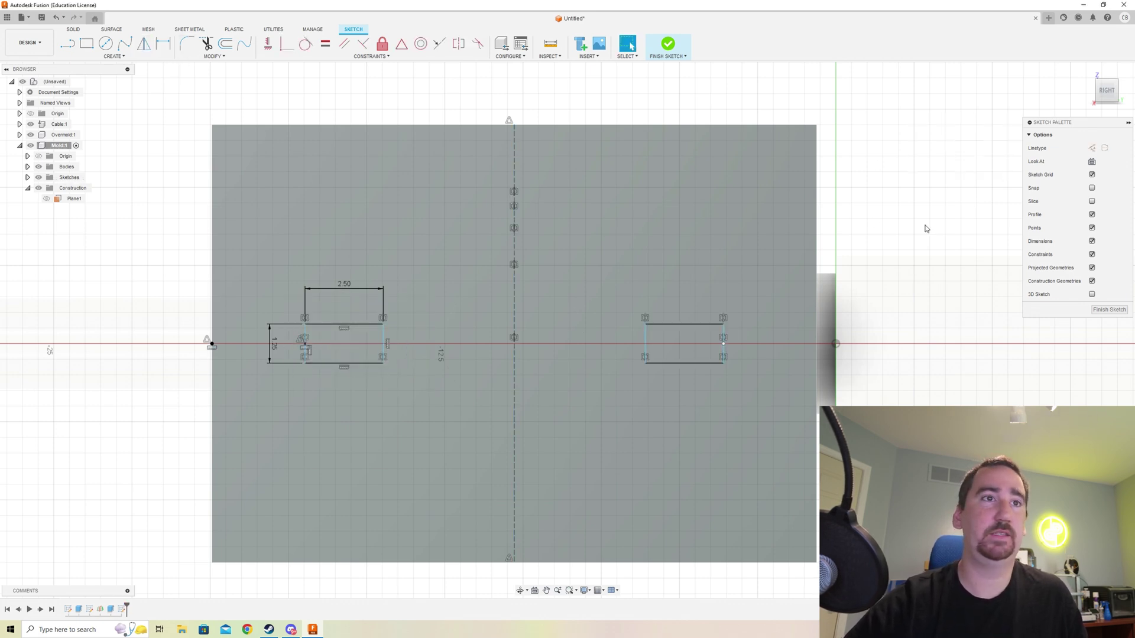
click(1088, 71)
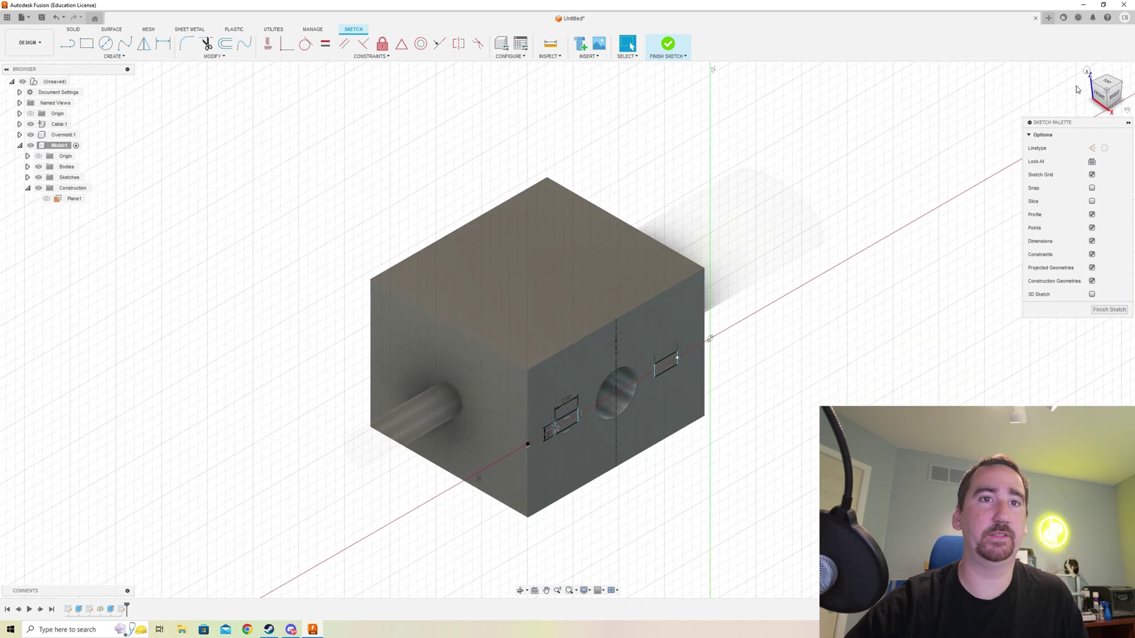
click(671, 46)
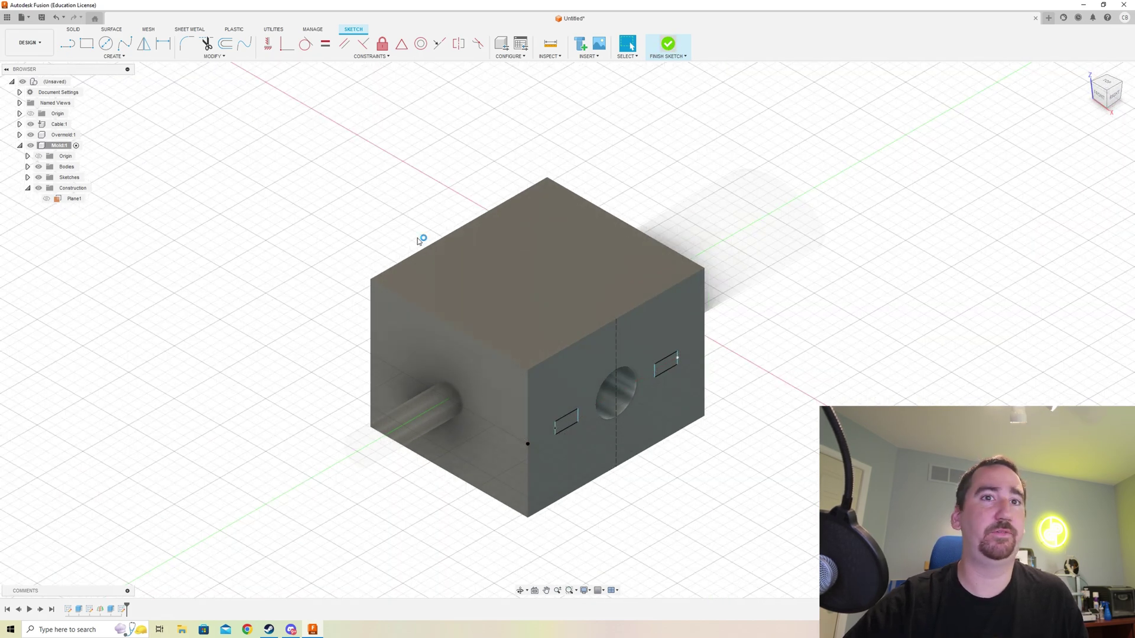
Step: Extrude both rectangles as a cut 1.5 mm deep into the mold block
key(e)
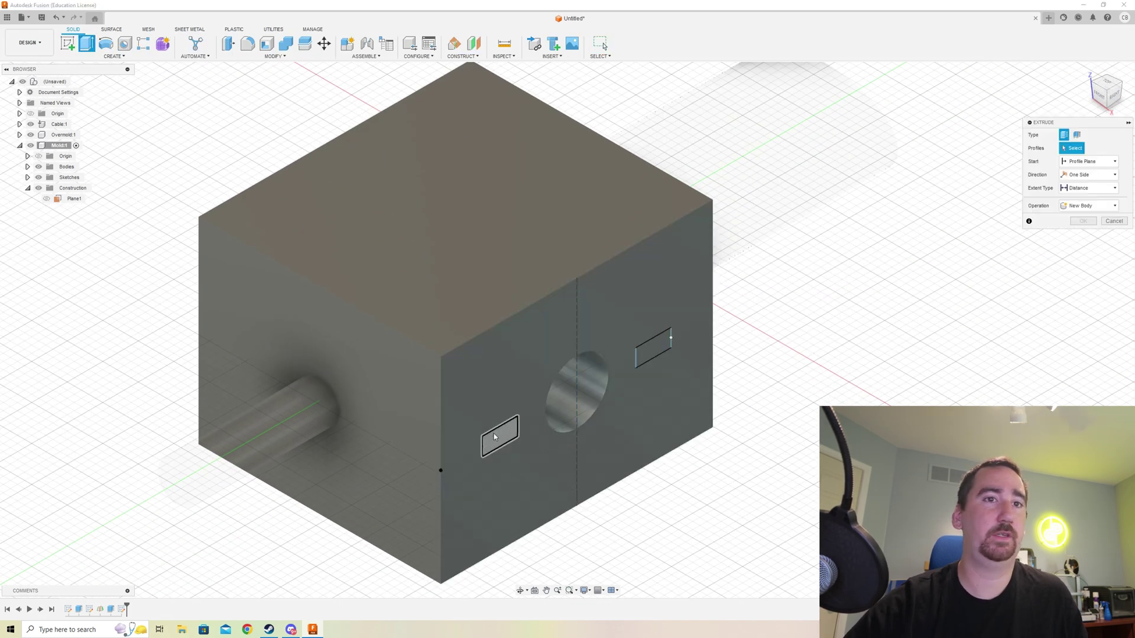
click(496, 435)
click(652, 355)
drag(652, 354, 626, 333)
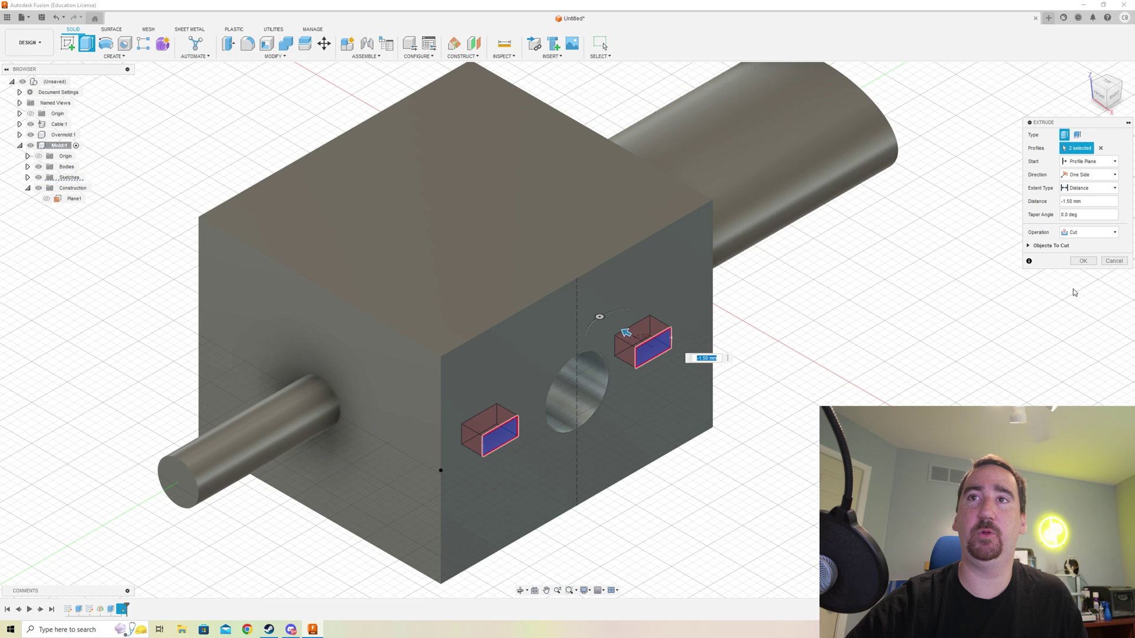
click(1084, 261)
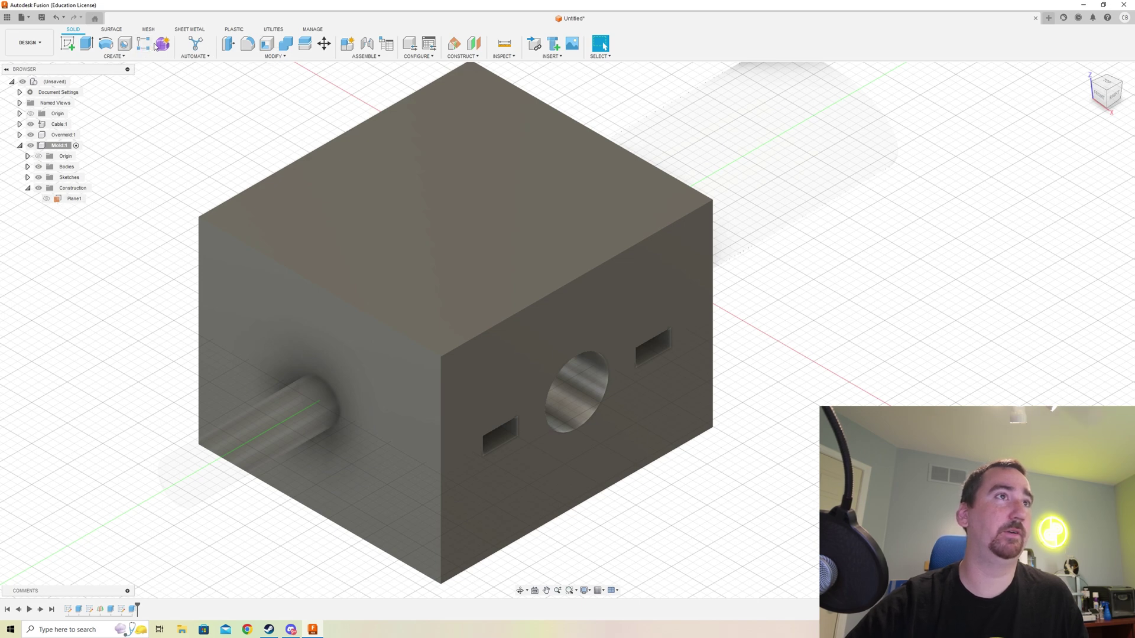
Step: Mirror the rectangular pocket cut feature across the mold's midplane onto the opposite side face, and hide the plane
click(114, 56)
click(71, 248)
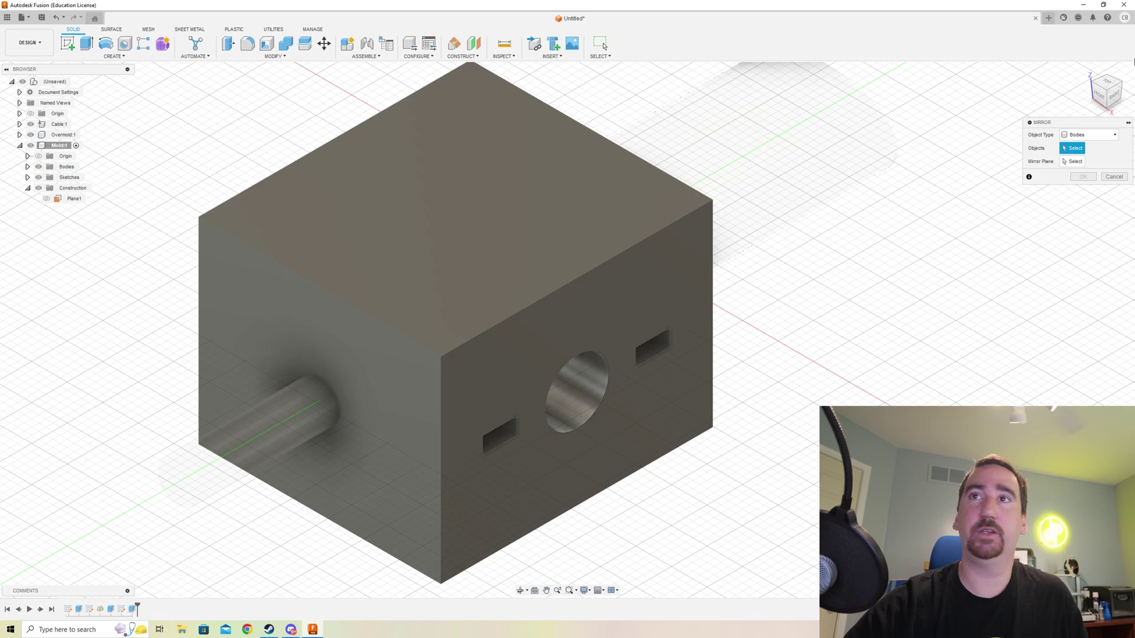
click(1090, 135)
click(1082, 156)
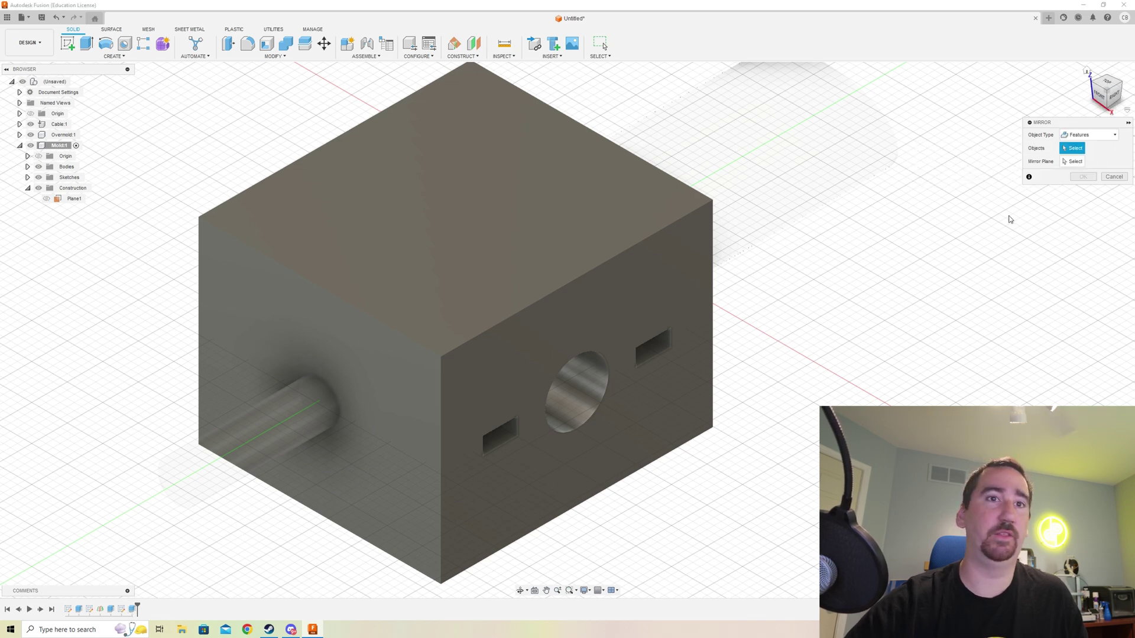
click(133, 608)
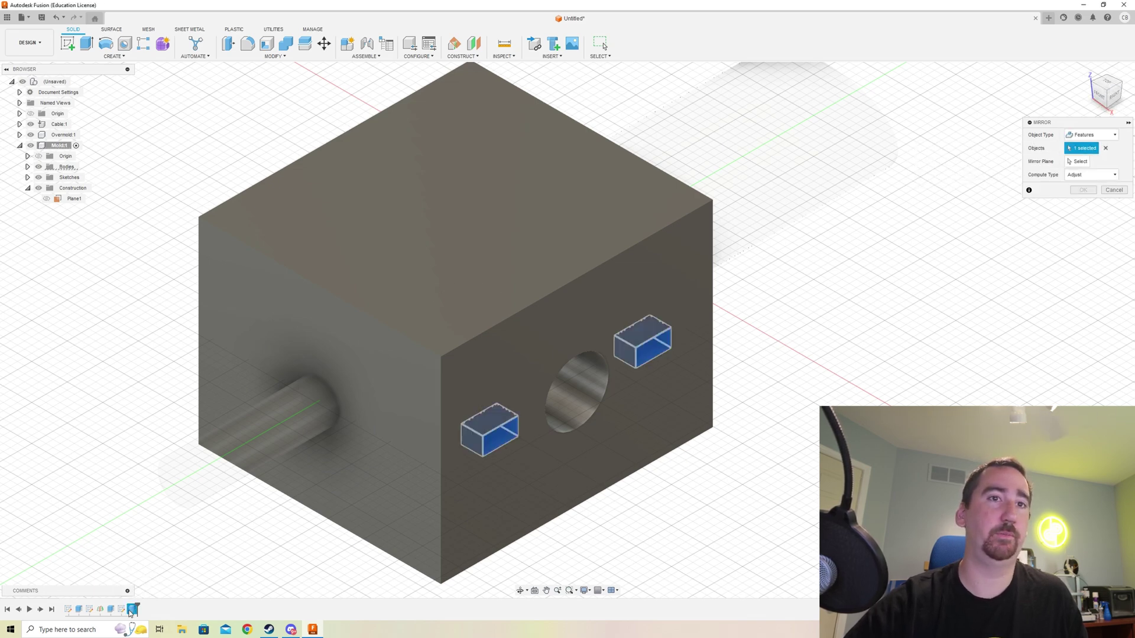
click(1074, 161)
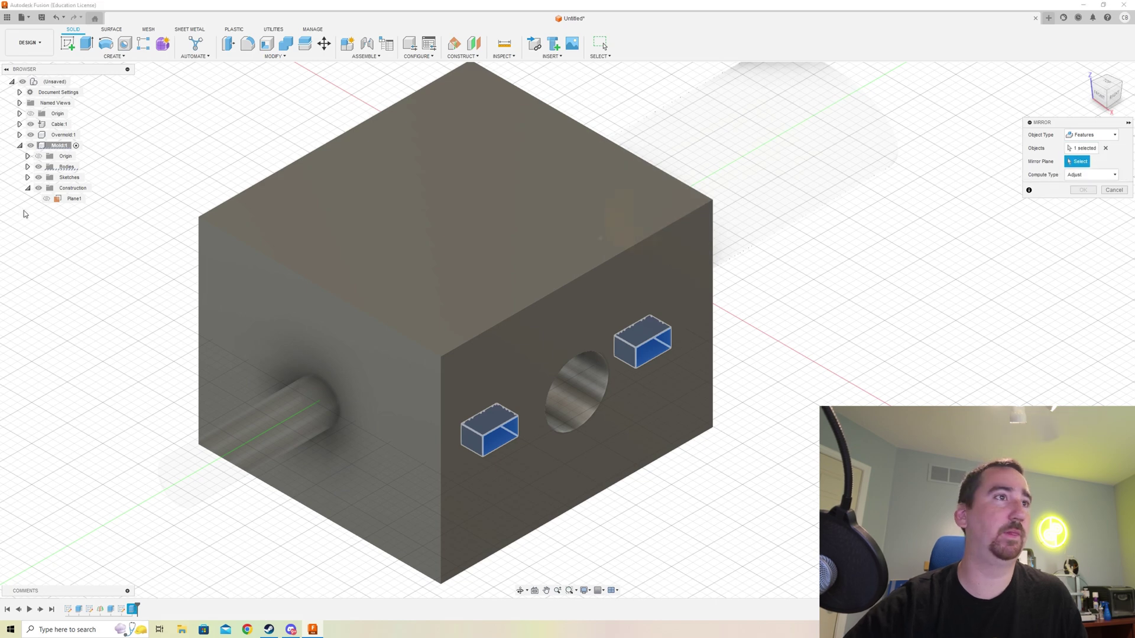
click(607, 106)
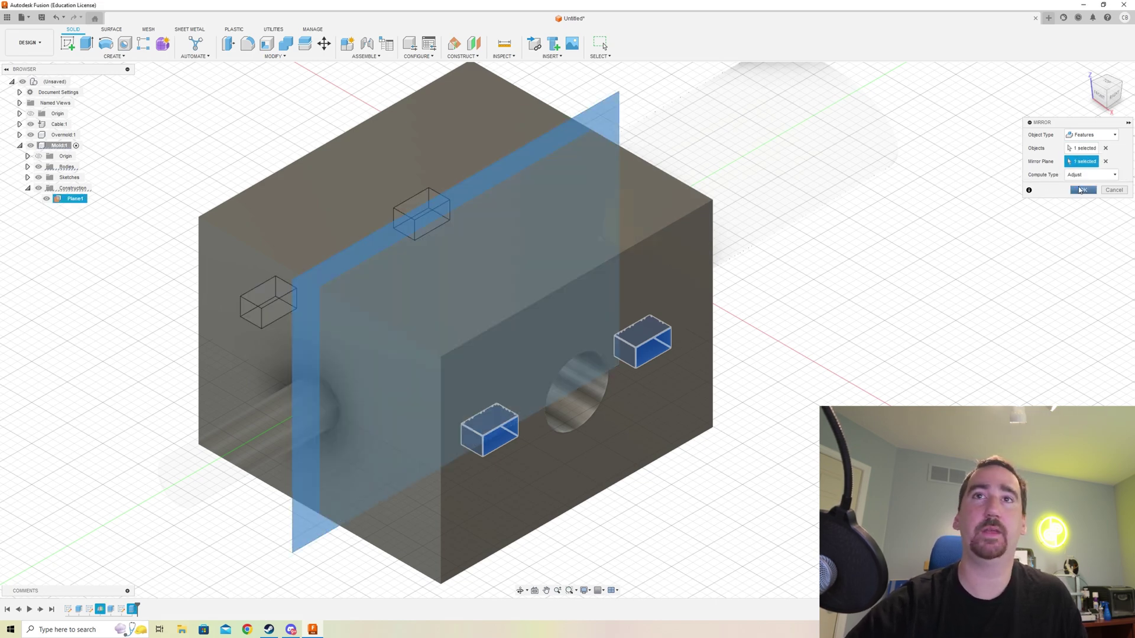
click(1080, 190)
click(46, 199)
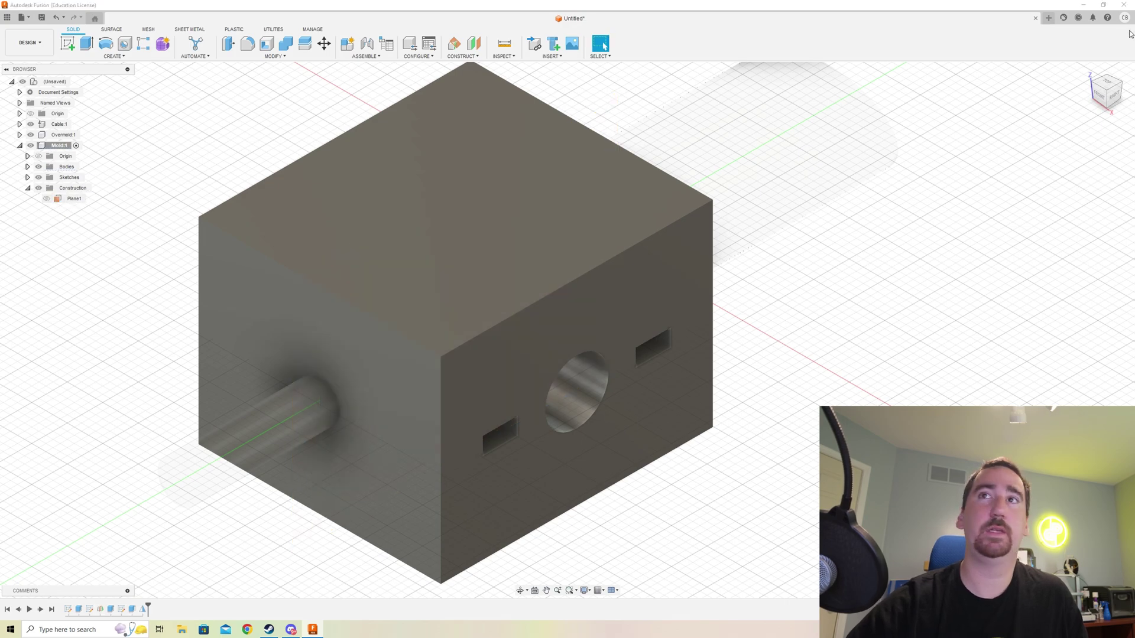
Step: Start a new sketch on the mold block's opposite side face, which has the mirrored pockets but no injection hole
click(1093, 86)
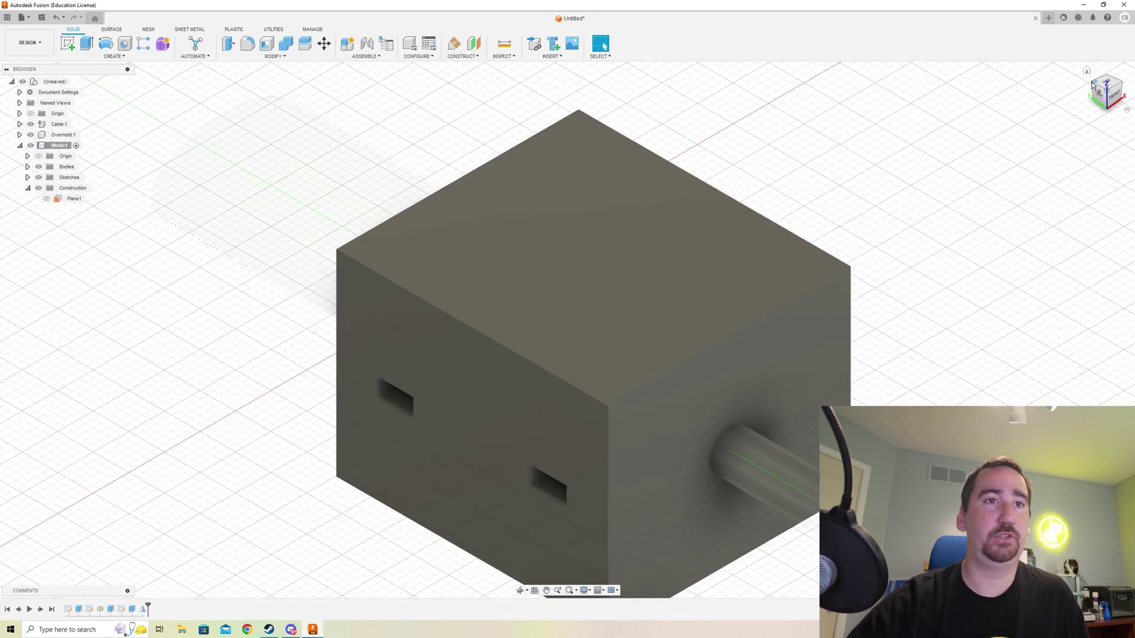
click(1121, 86)
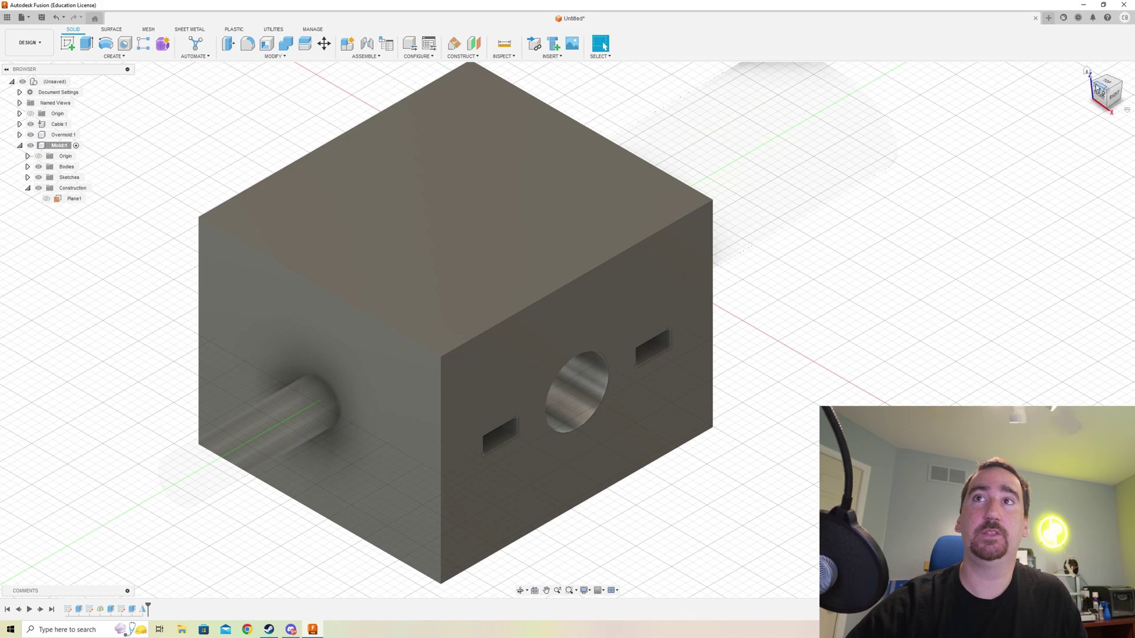
click(1093, 85)
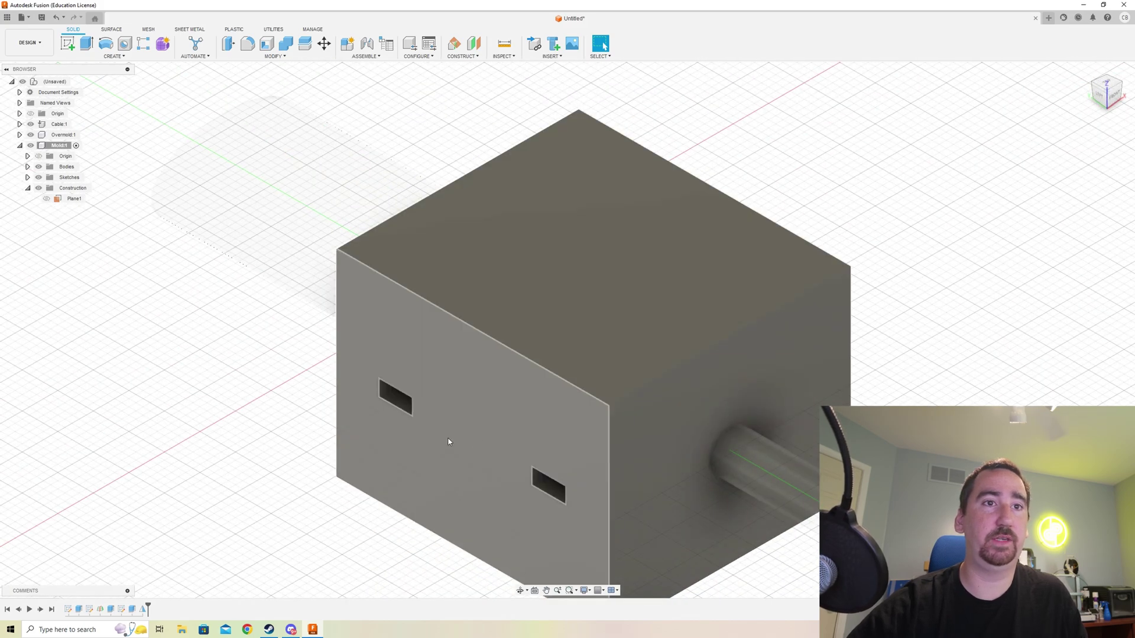
click(67, 44)
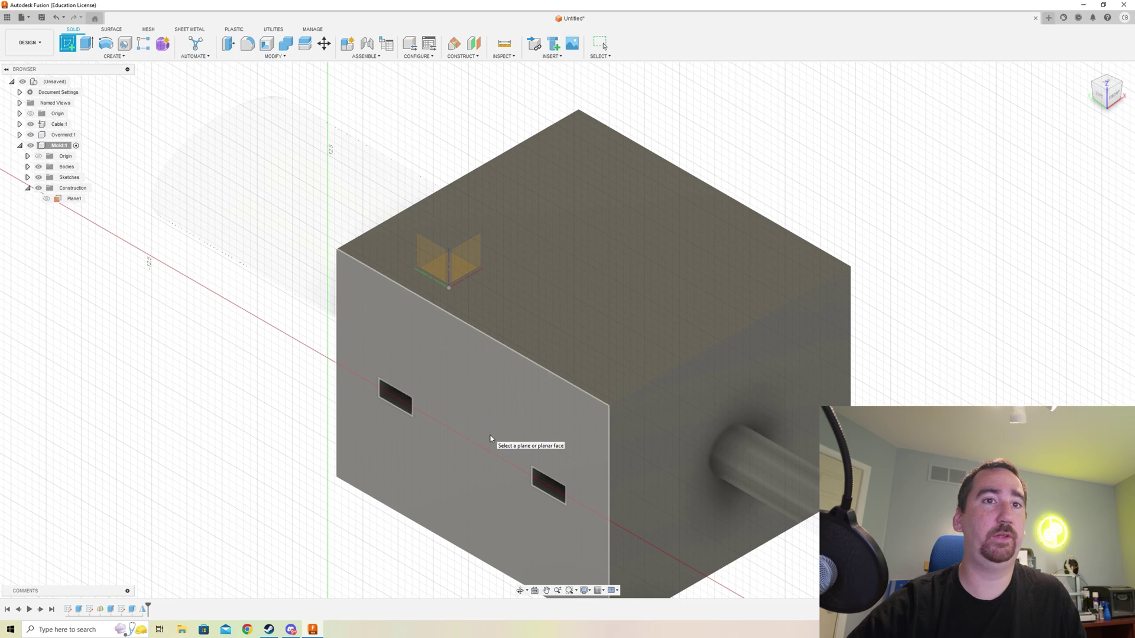
click(491, 435)
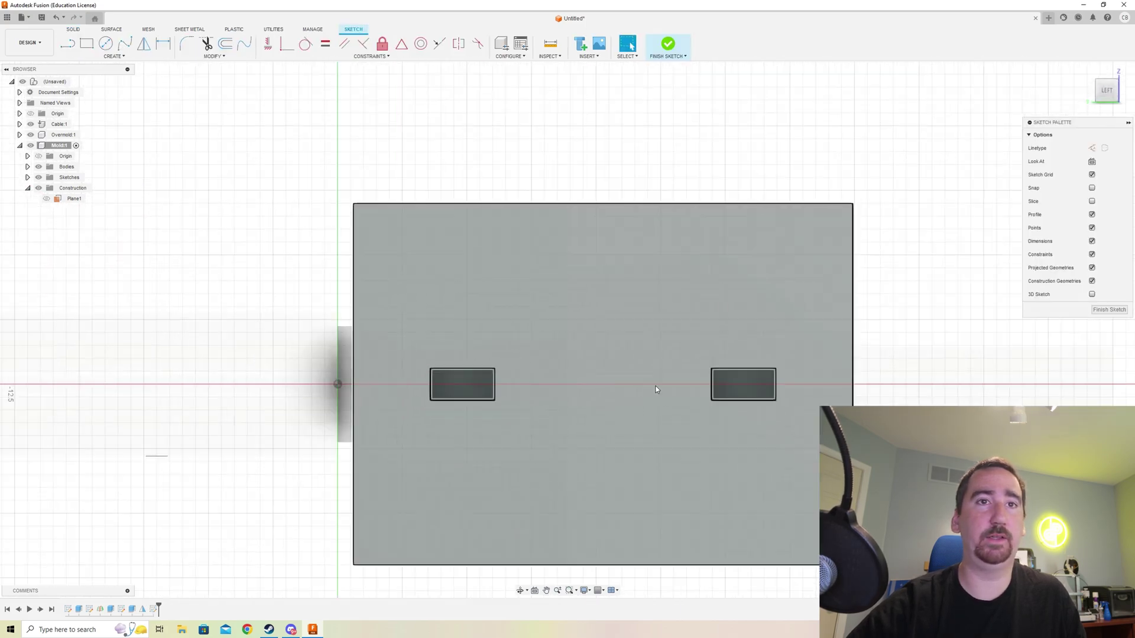
Step: Sketch a thin rectangle 2.5 mm wide and 0.2 mm high between the two pockets on the mold block's side face
scroll(650, 383, up, 2)
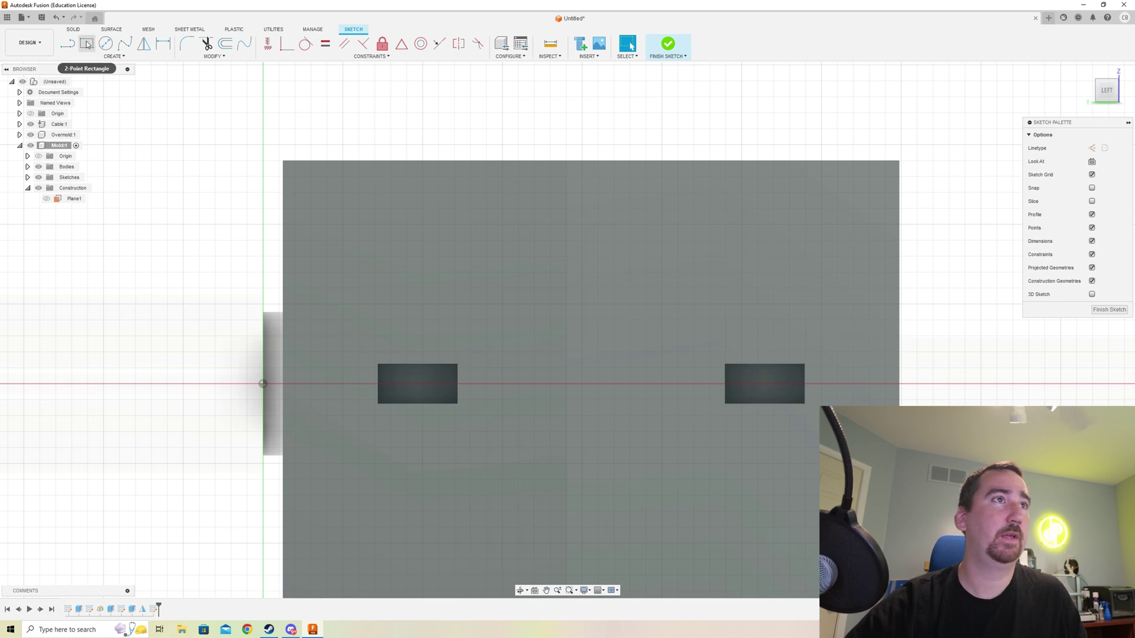
click(87, 44)
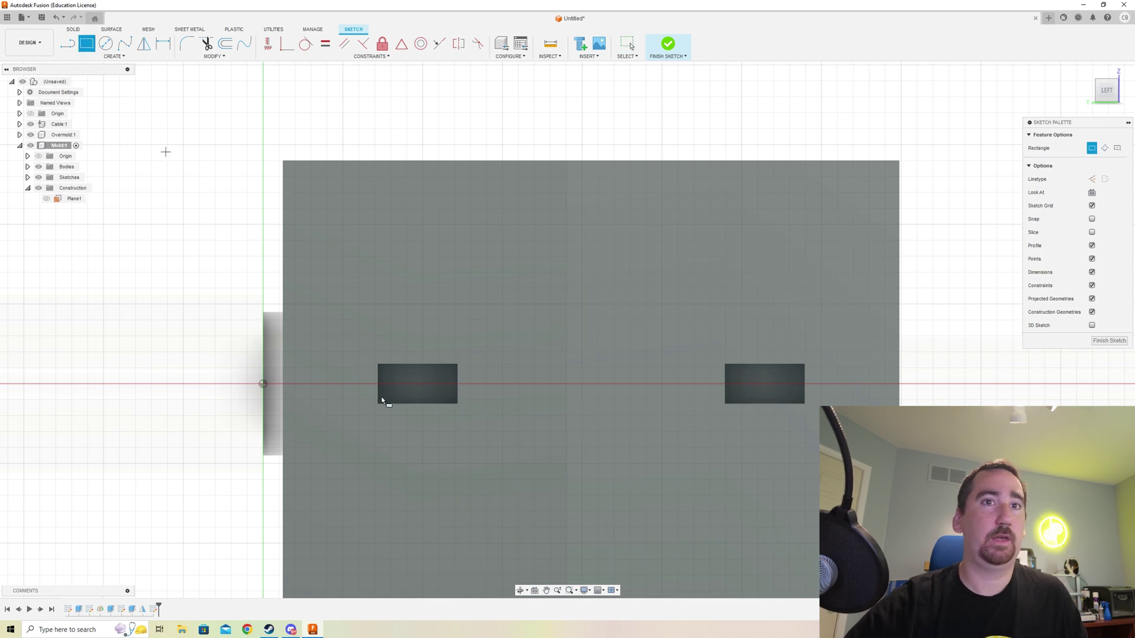
click(529, 381)
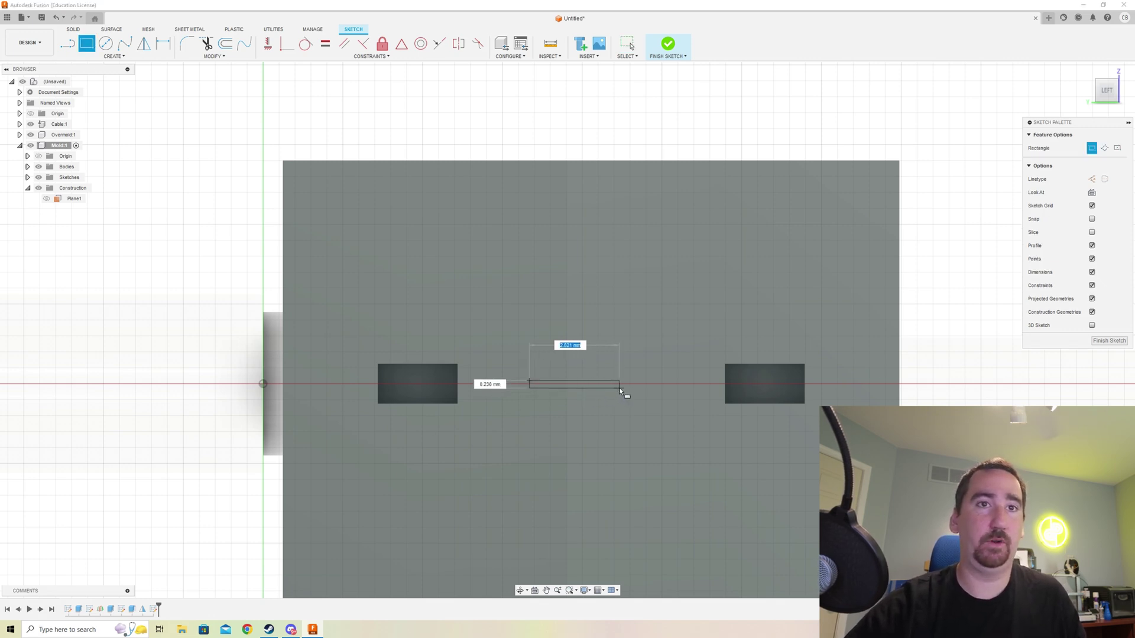
key(Tab)
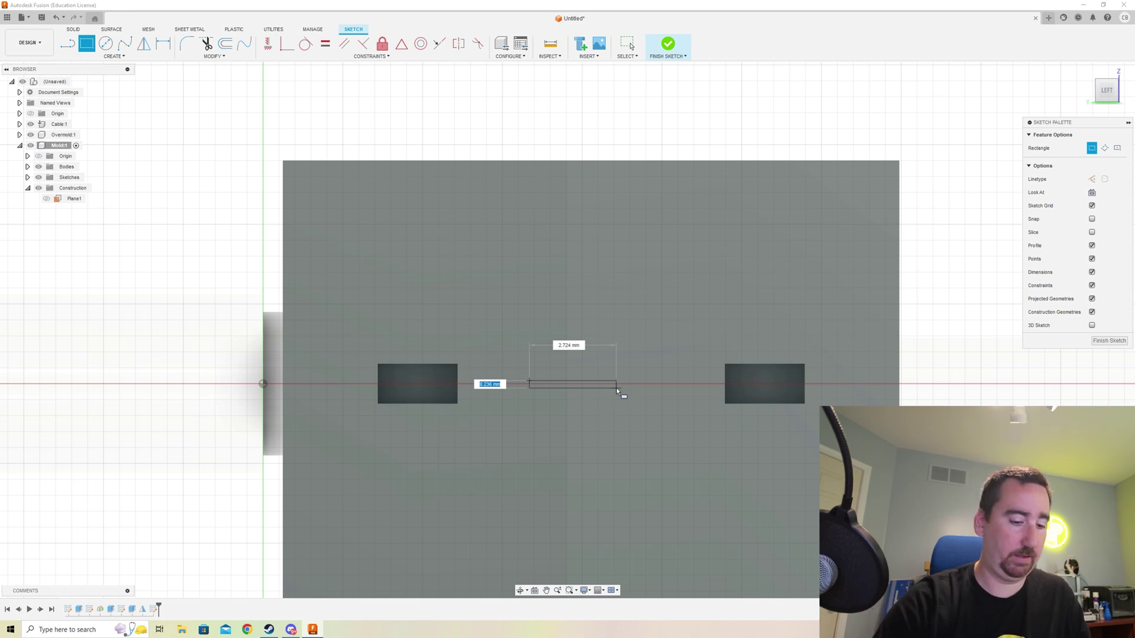
key(BackSpace)
text(.02)
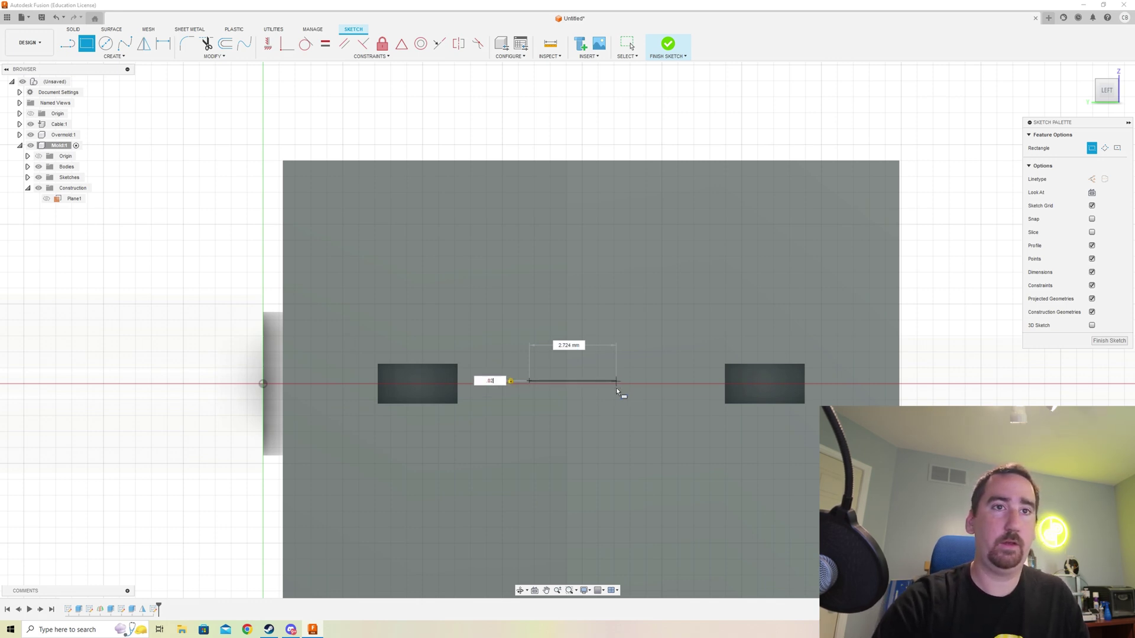
key(BackSpace)
key(BackSpace)
text(2)
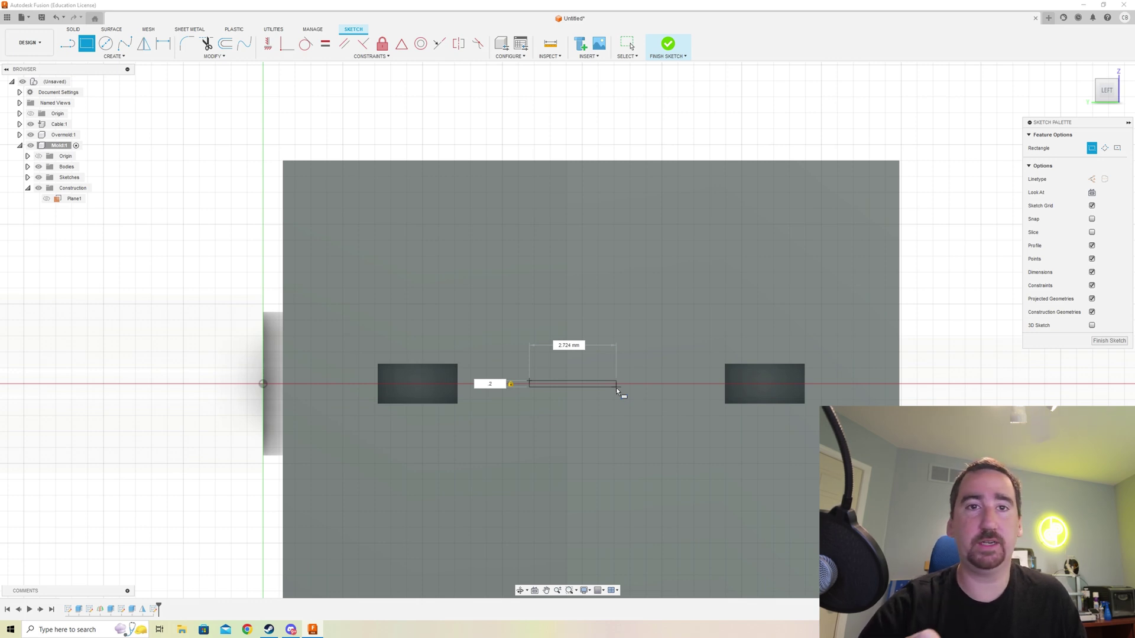
key(Tab)
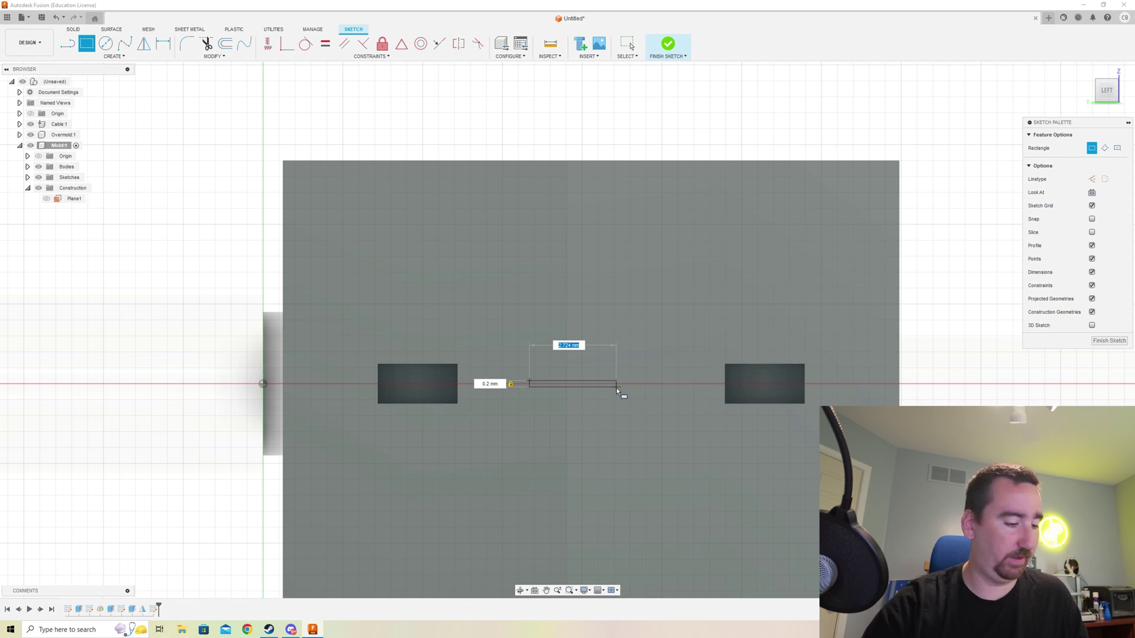
text(2.5)
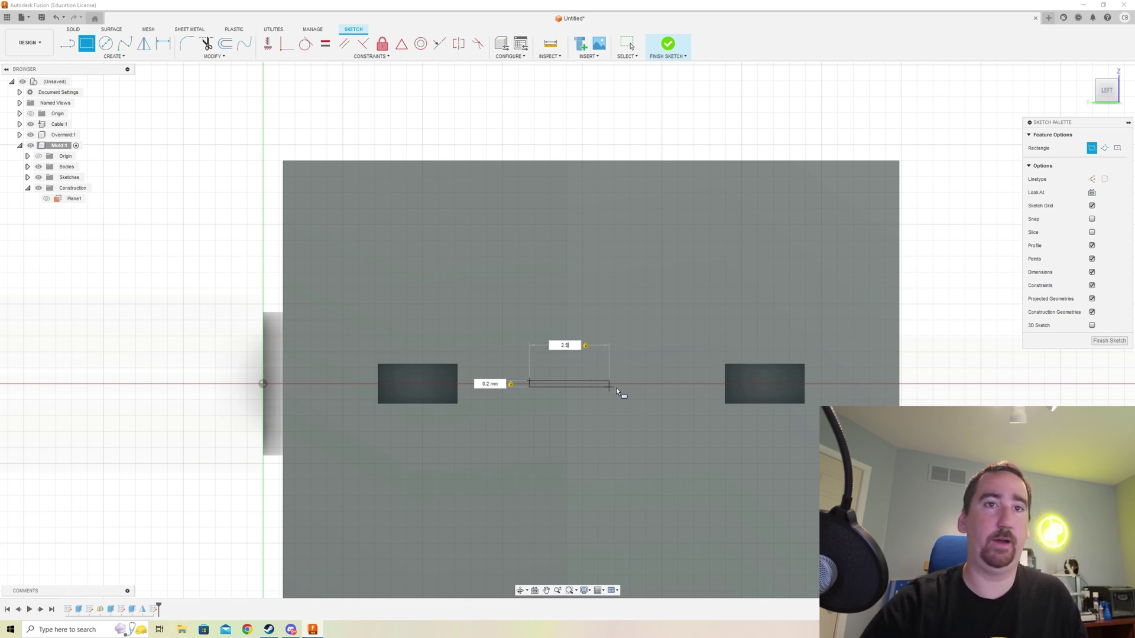
key(Return)
key(Escape)
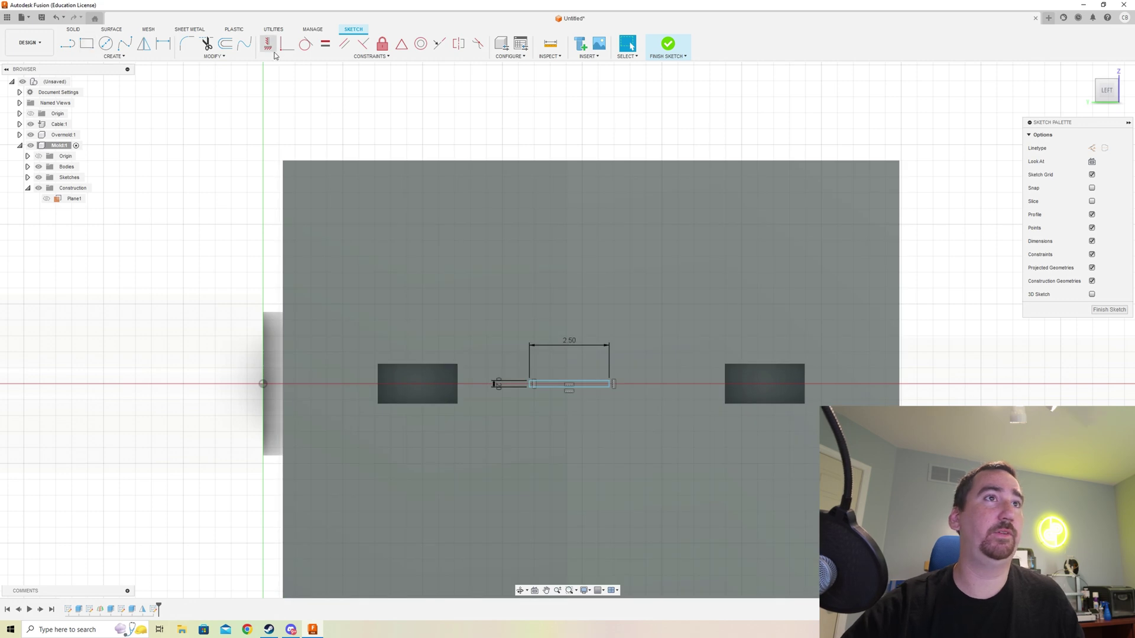
Step: Centre the thin rectangle on the face with horizontal/vertical constraints between its edge midpoints and the block's edge midpoints, and finish the sketch
click(267, 52)
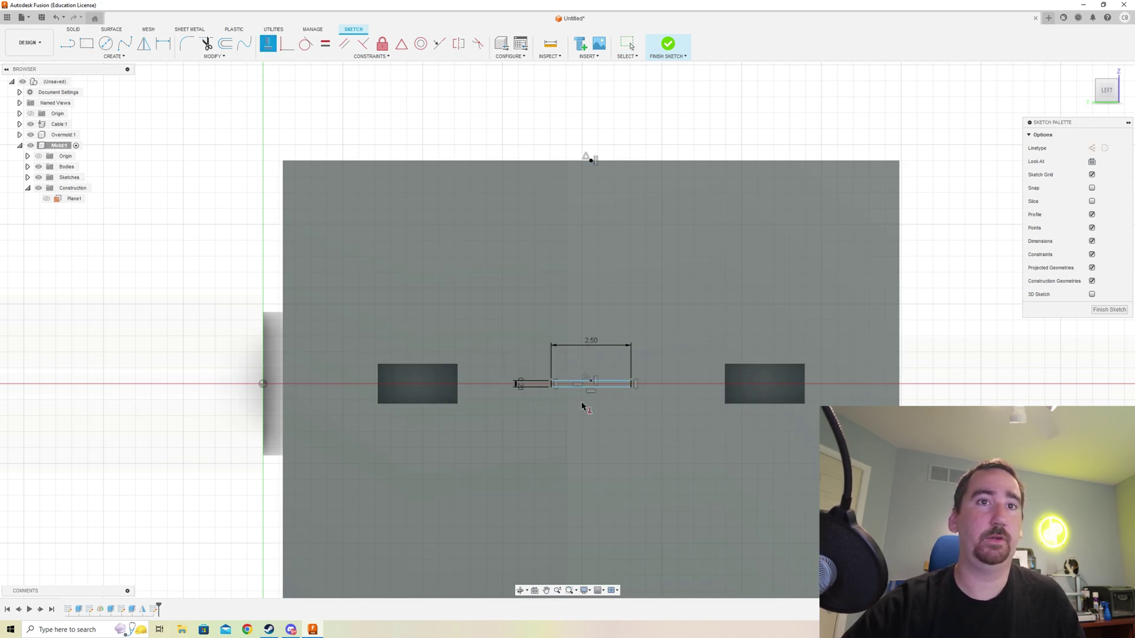
scroll(555, 385, up, 5)
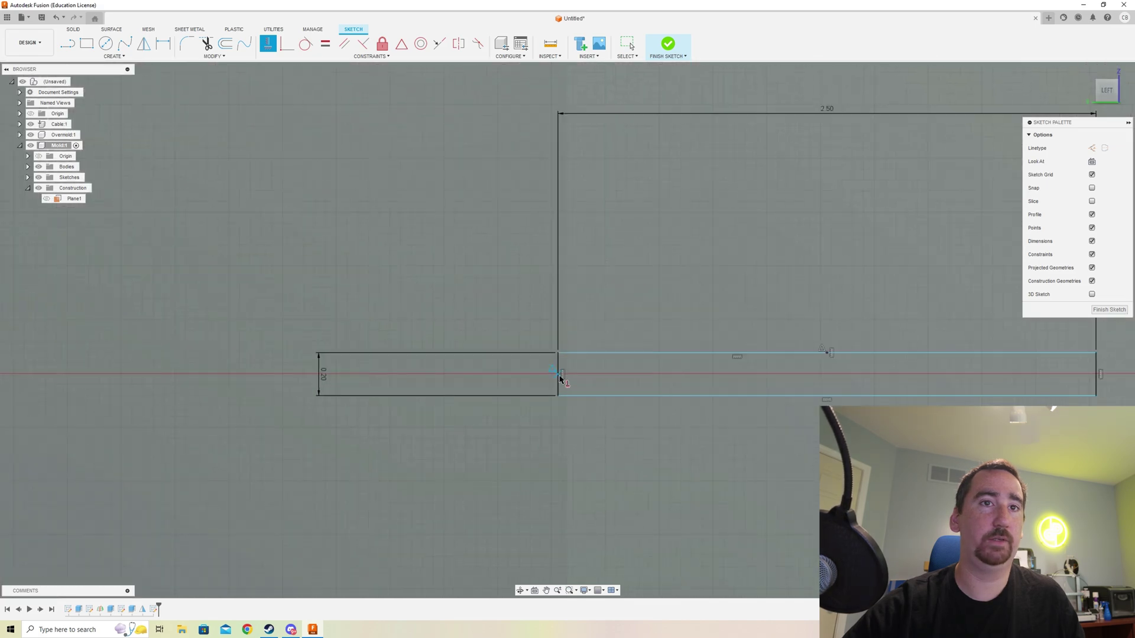
scroll(560, 379, down, 6)
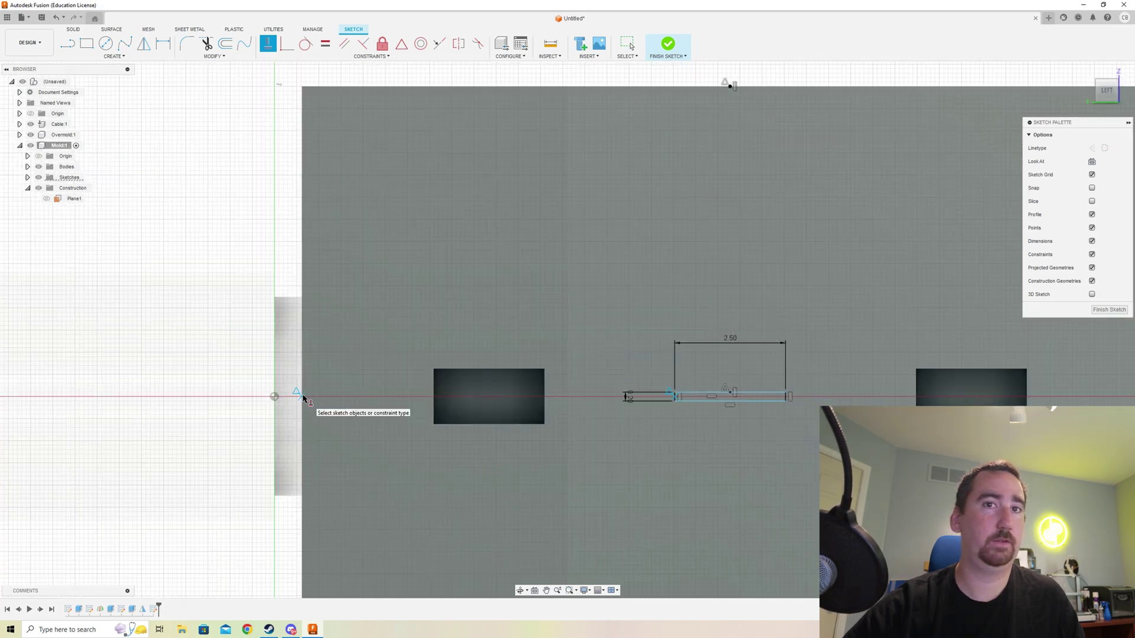
scroll(347, 324, down, 5)
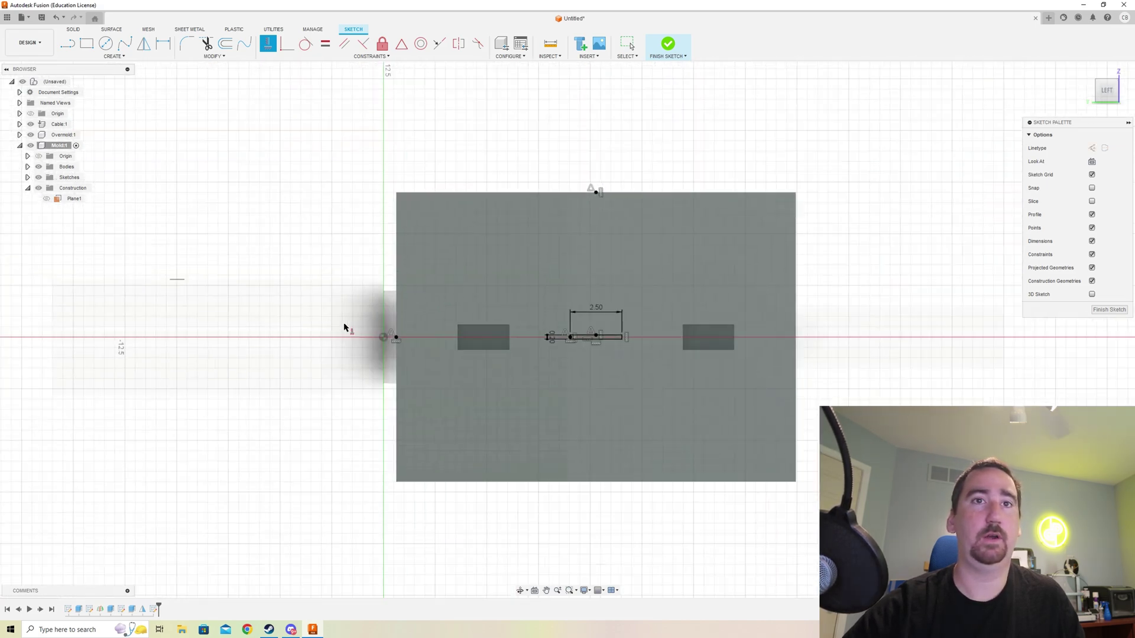
click(674, 48)
Step: Extrude the thin rectangle as a cut into the mold block, with its extent set to the existing construction plane Plane1
key(e)
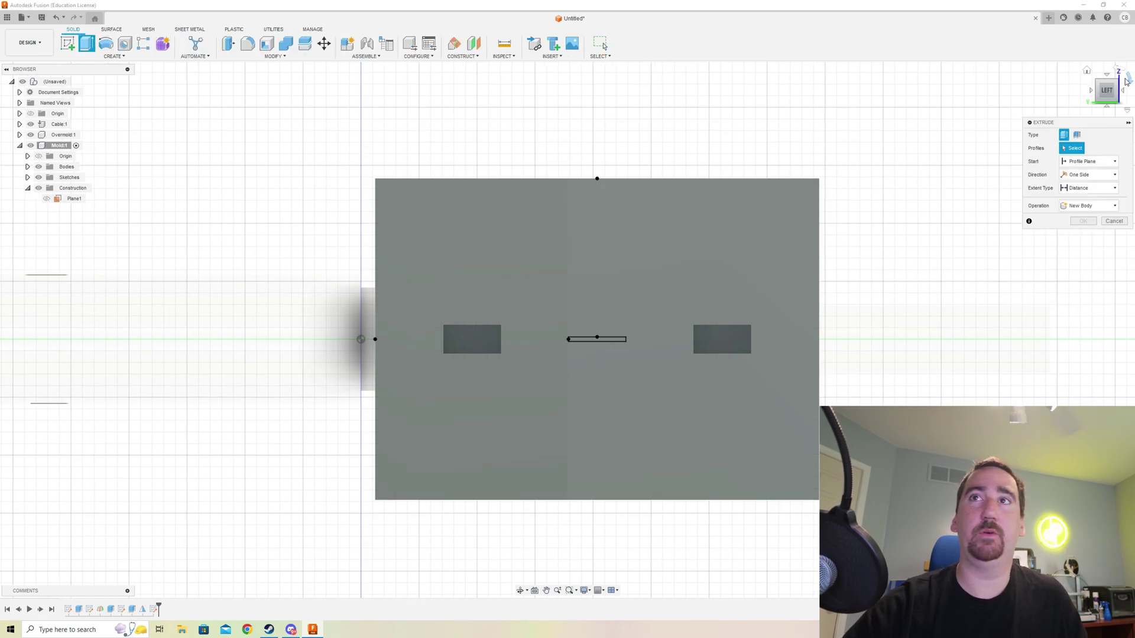
click(1126, 81)
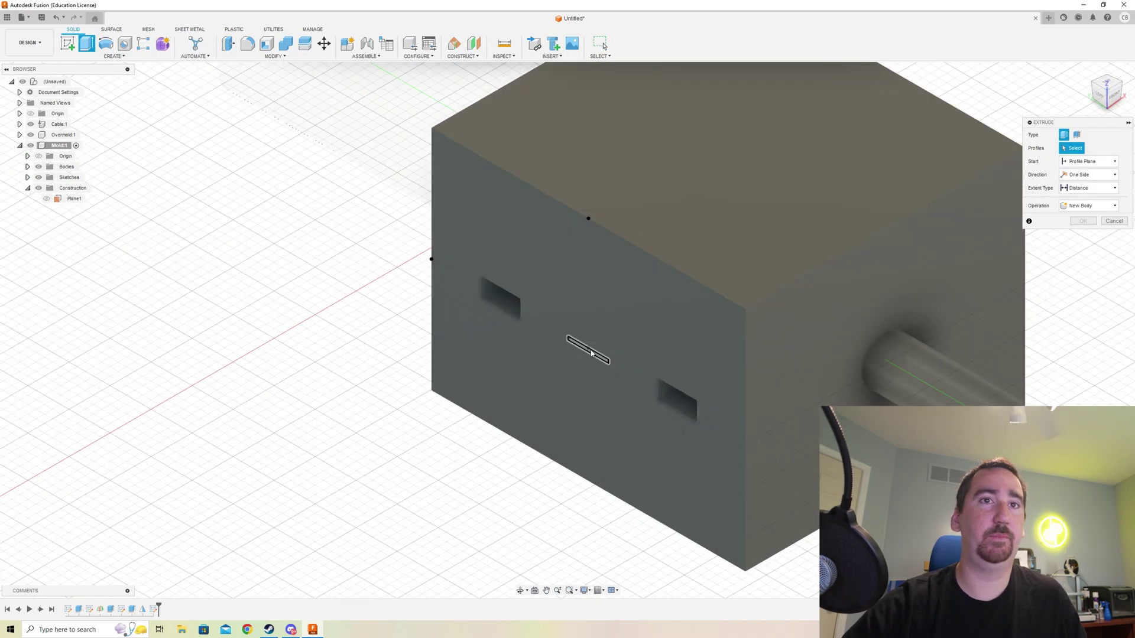
click(591, 352)
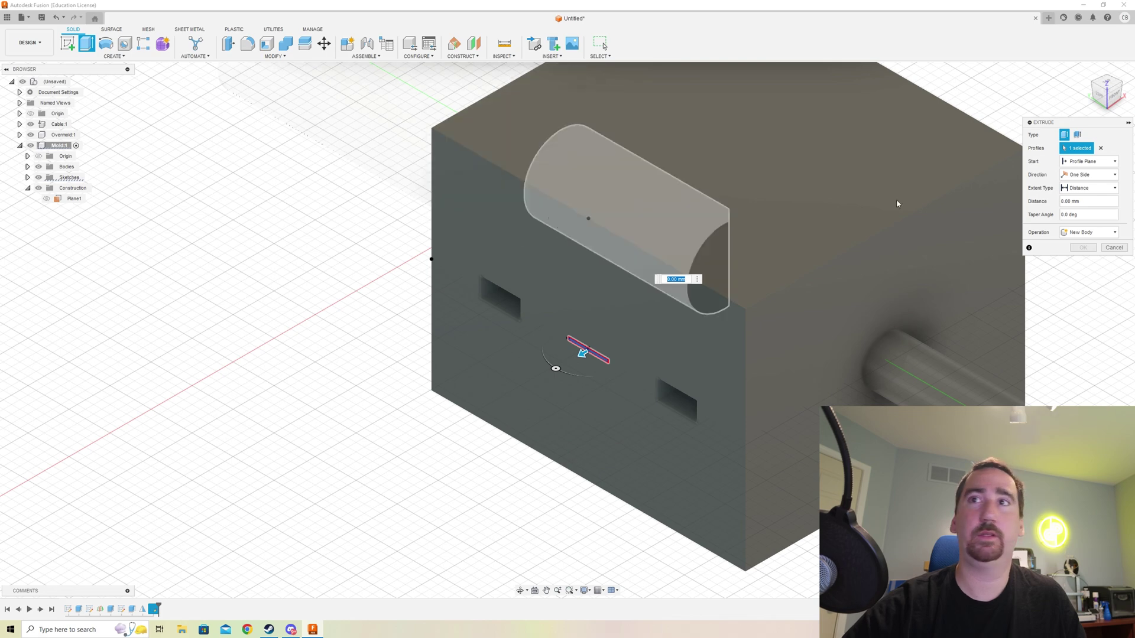
click(1088, 188)
click(1063, 213)
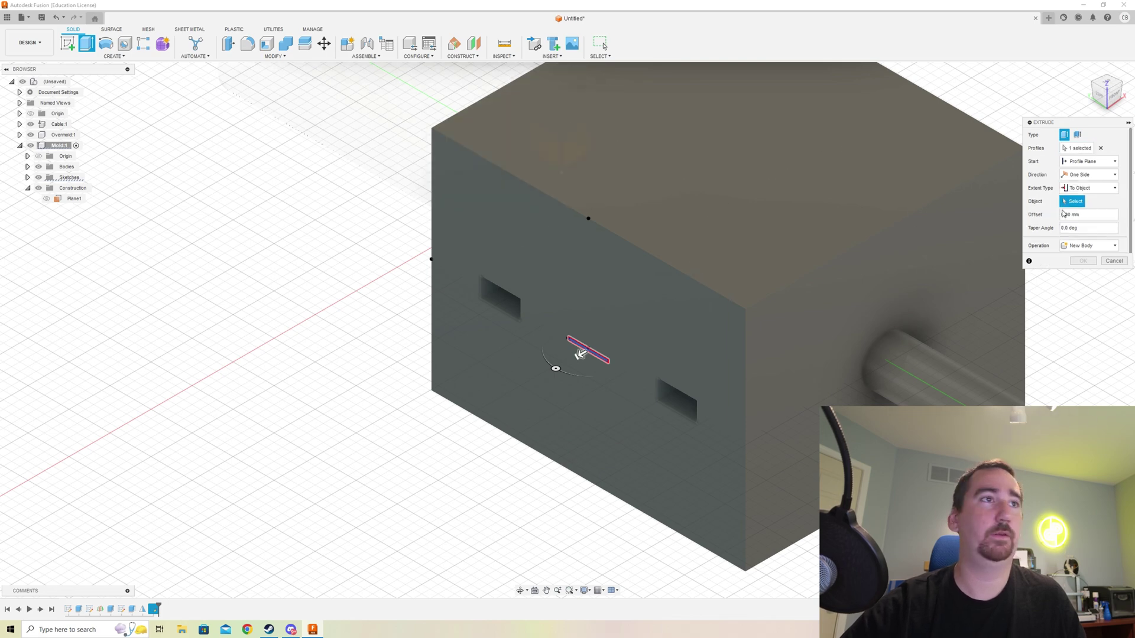
click(74, 198)
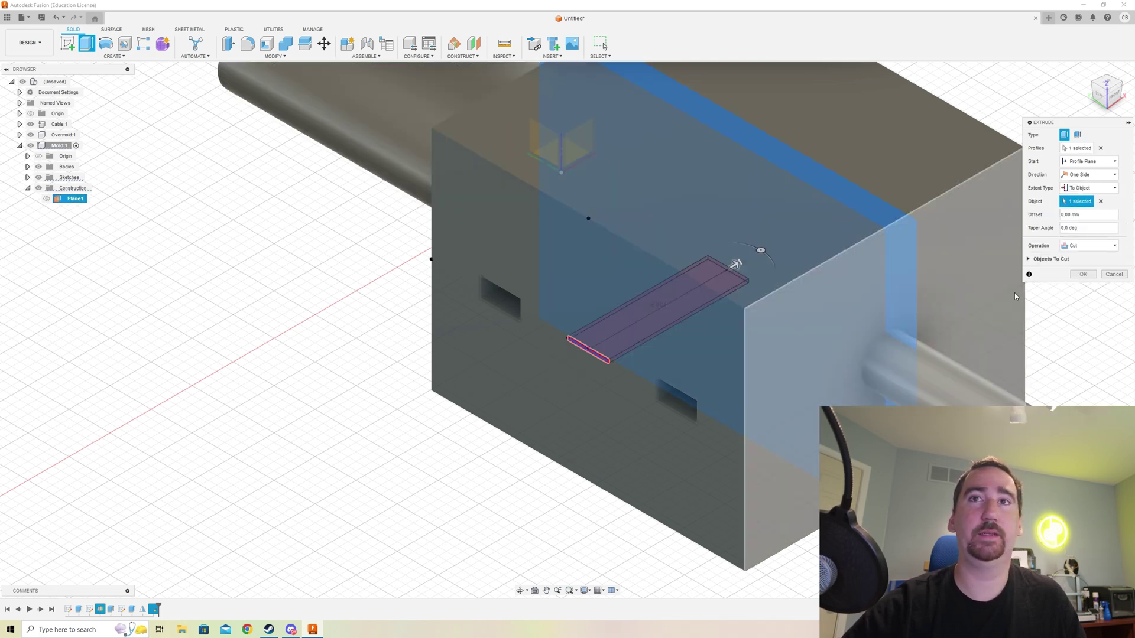
click(1082, 274)
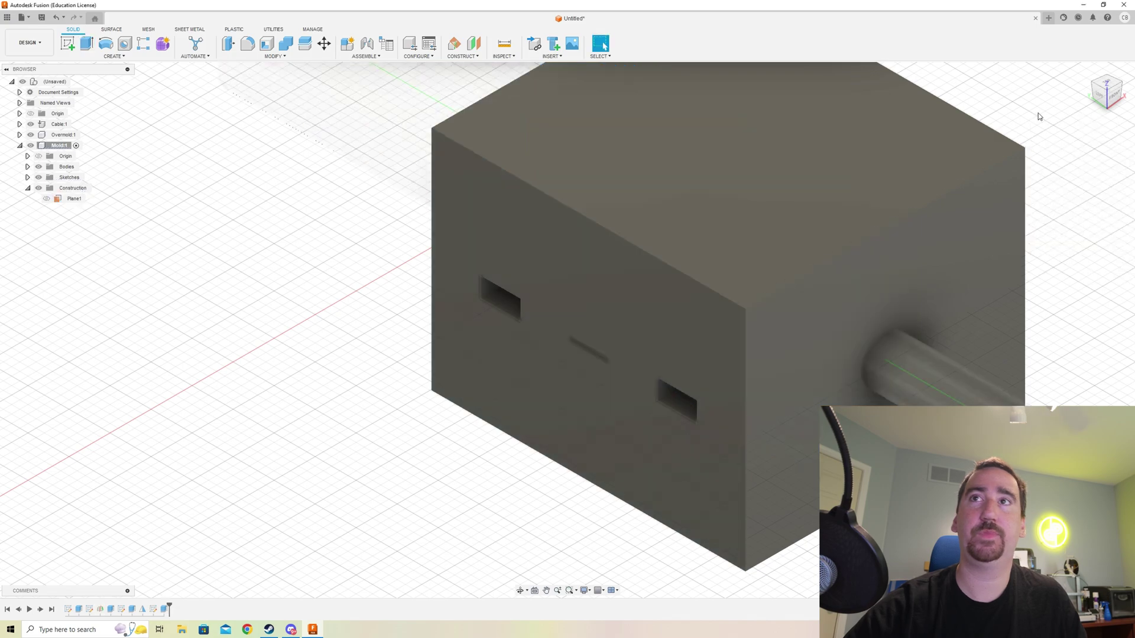
Step: Combine the bodies as a cut, with the mold block as target, the overmold and cable bodies as tools, and Keep Tools enabled
click(1085, 71)
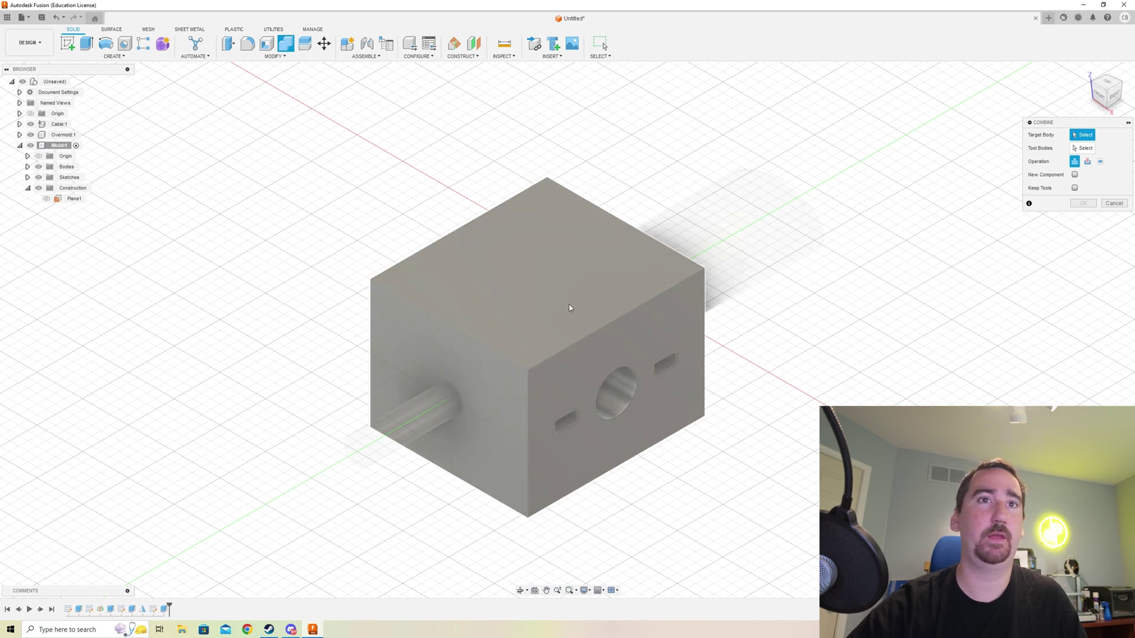
click(569, 306)
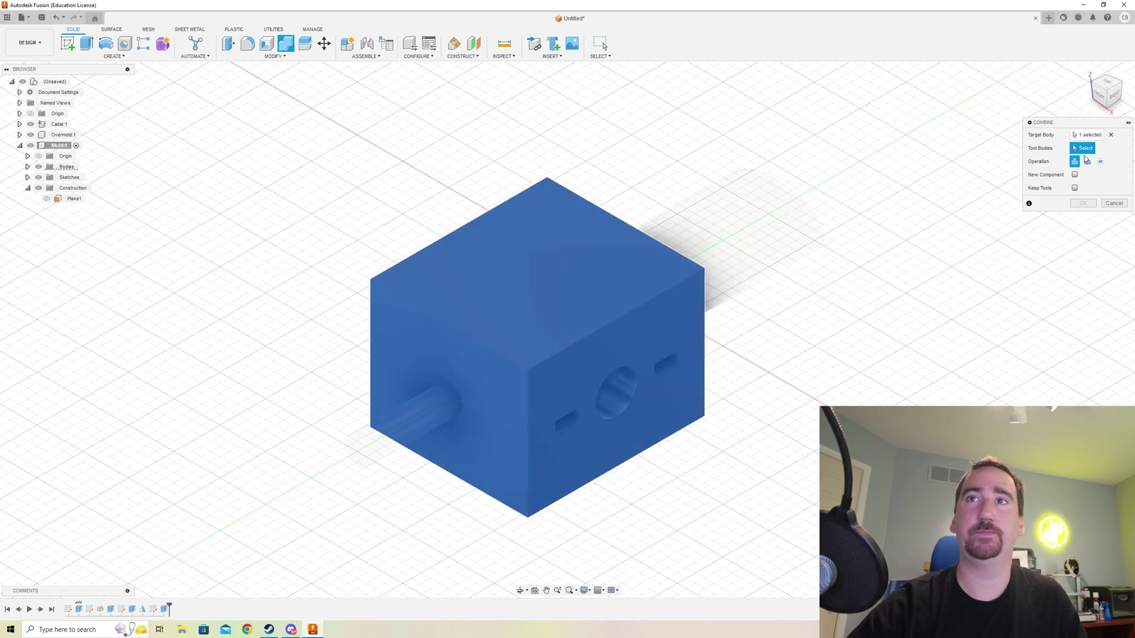
click(19, 135)
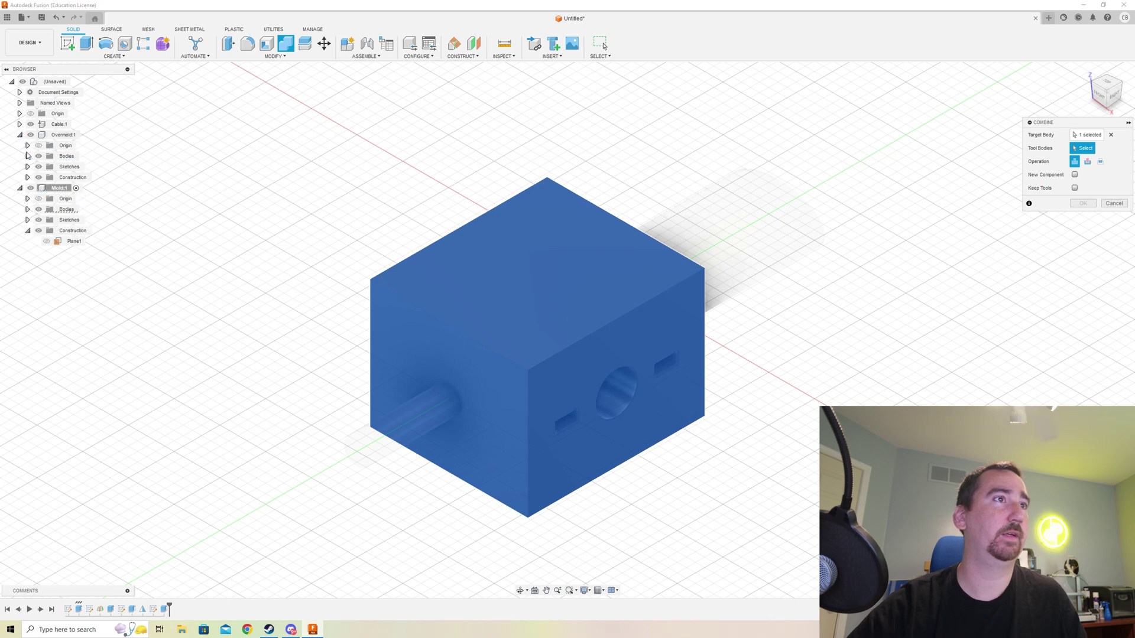
click(28, 156)
click(75, 168)
click(20, 124)
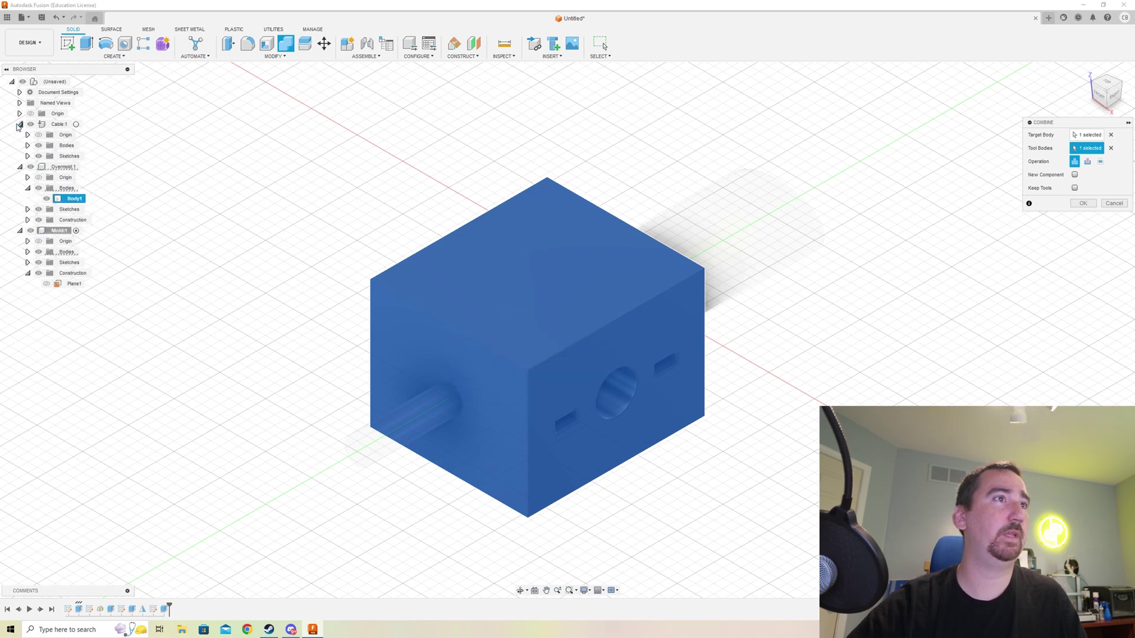
click(27, 146)
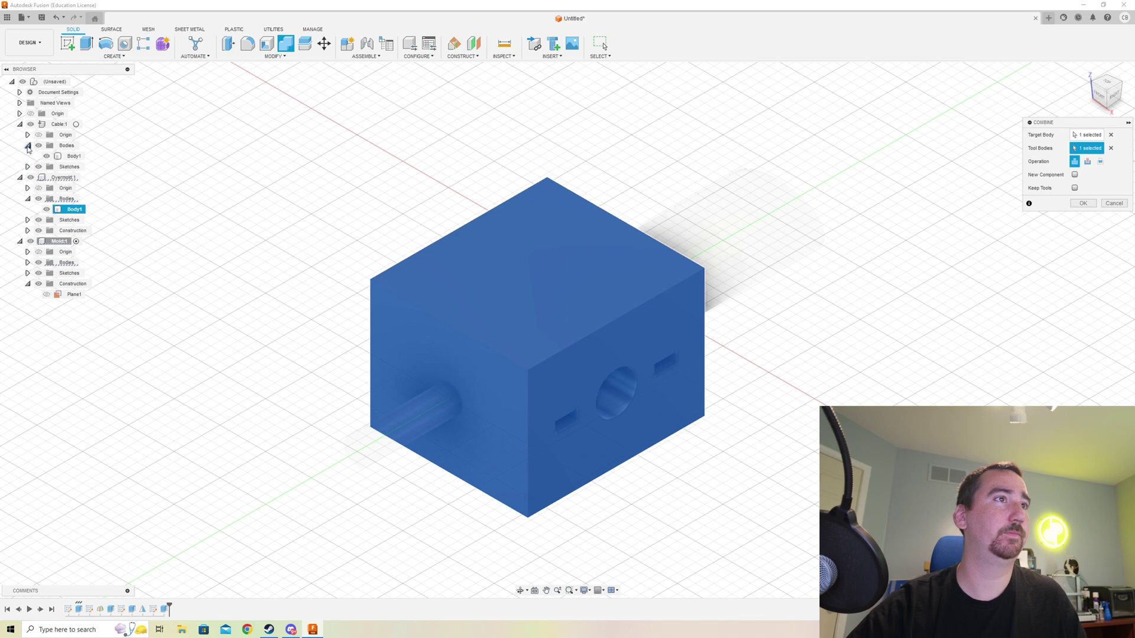
click(66, 157)
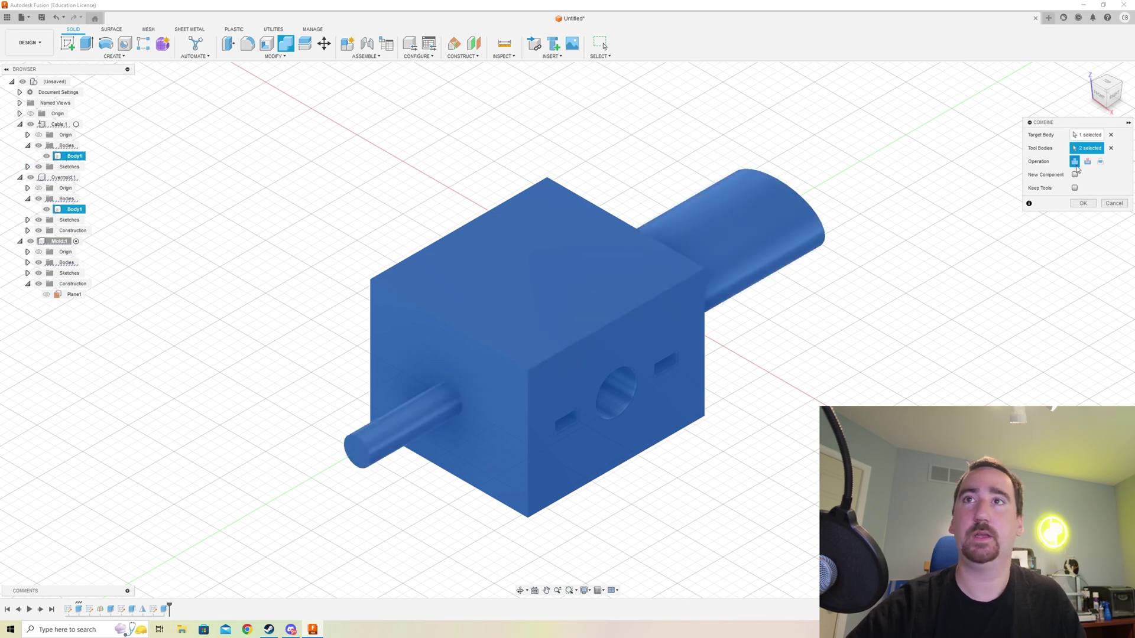
click(1087, 162)
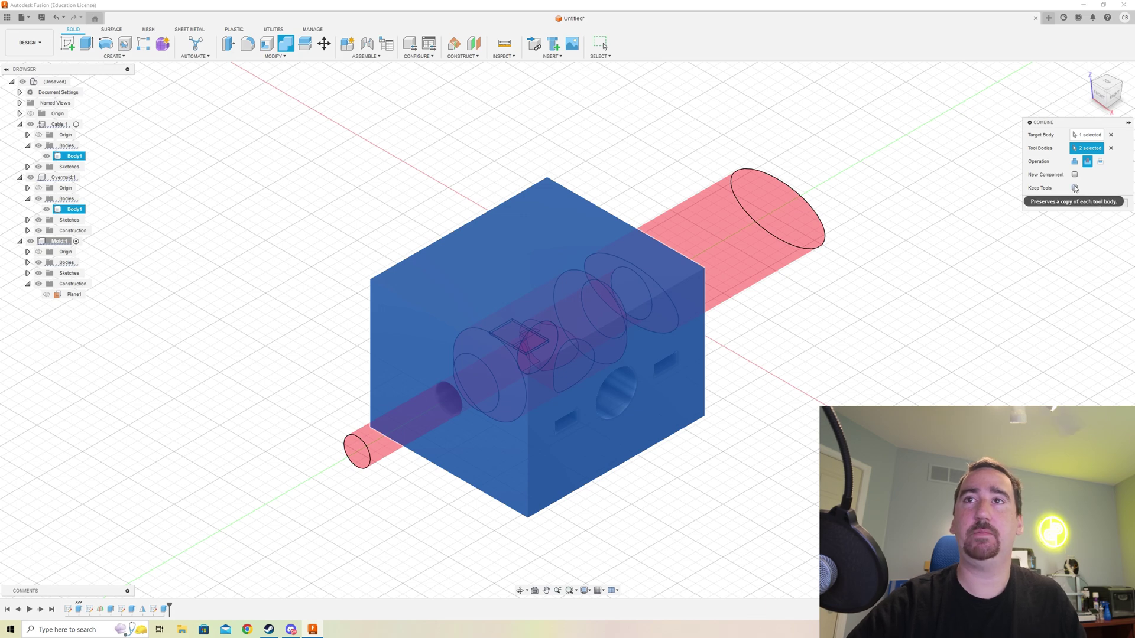
click(1074, 188)
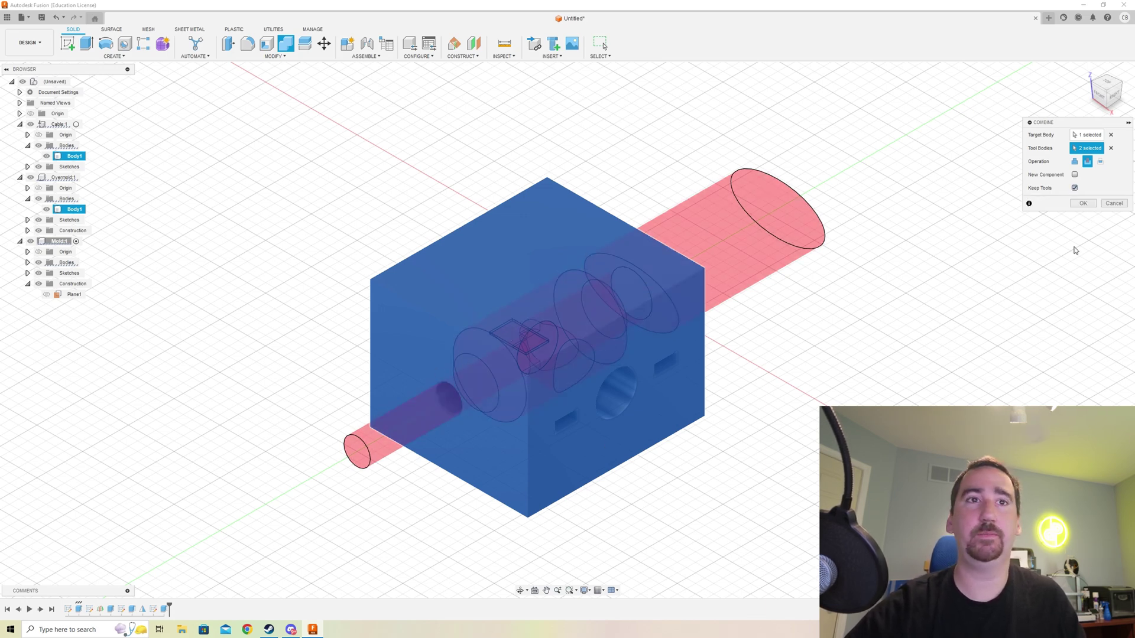
click(1084, 203)
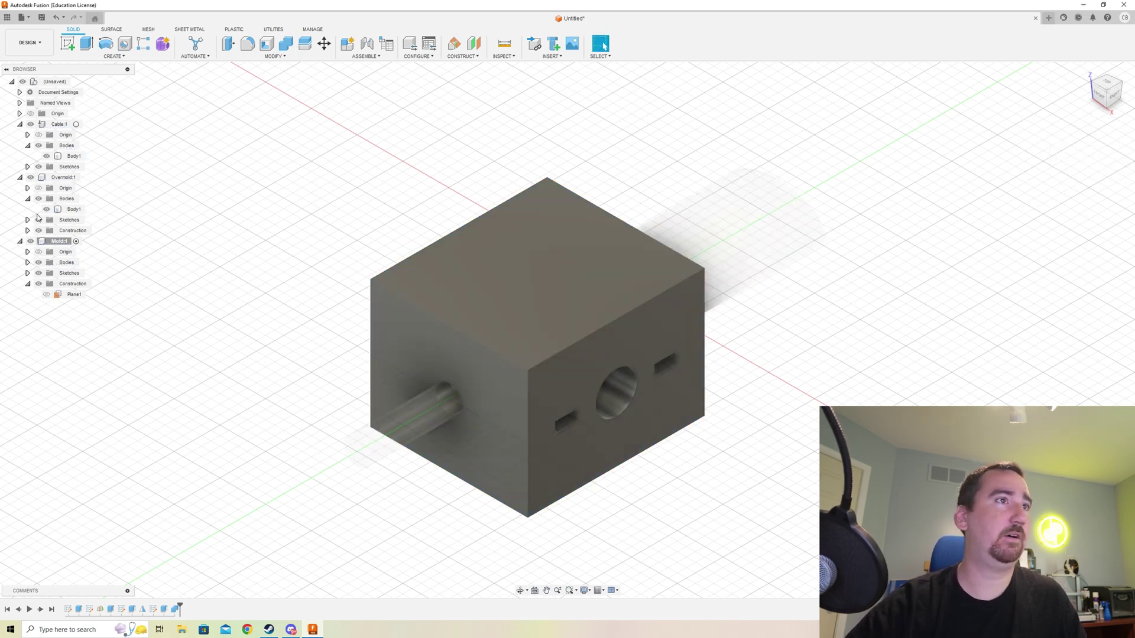
Step: Collapse the Cable and Overmold components in the model tree and hide both
click(20, 178)
click(19, 124)
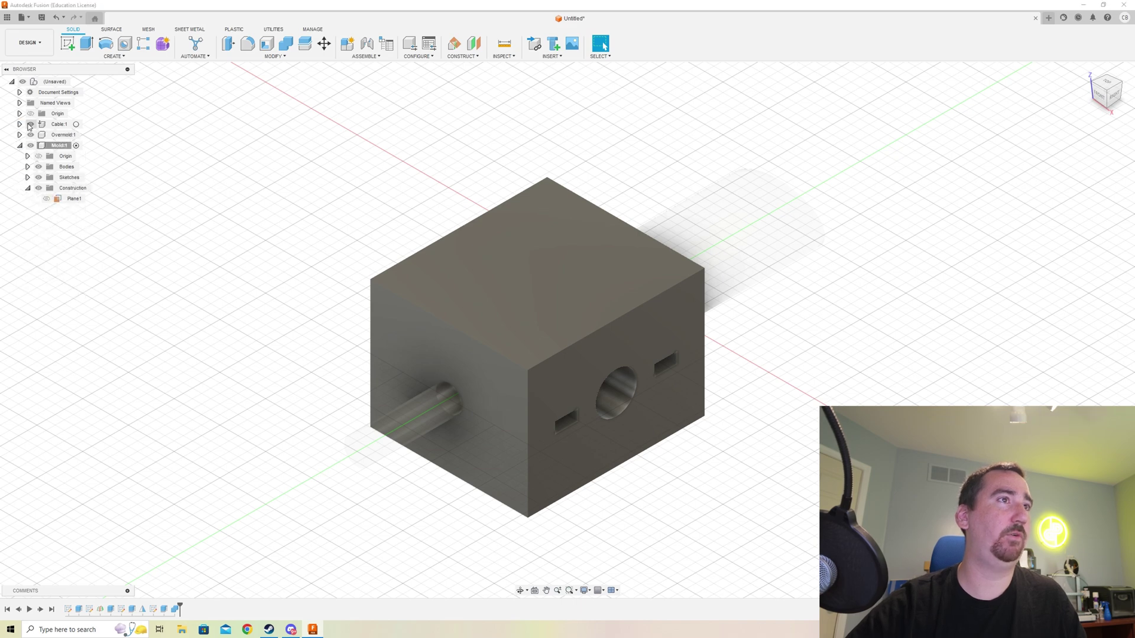
click(31, 124)
click(30, 135)
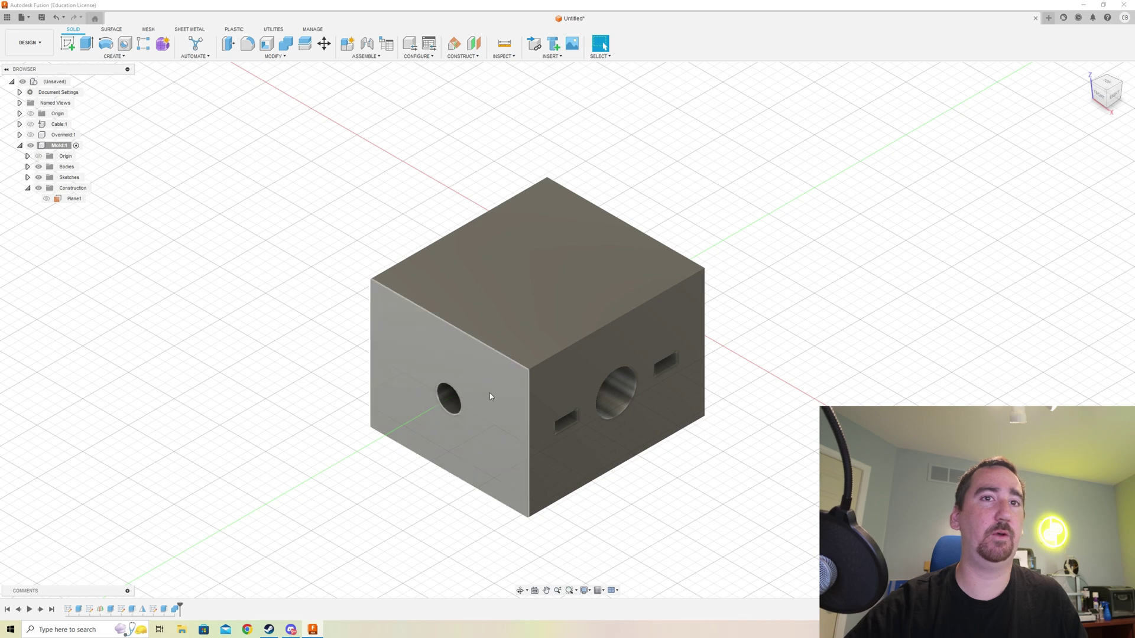
Step: Create a midplane between the mold block's upper and lower faces
click(462, 56)
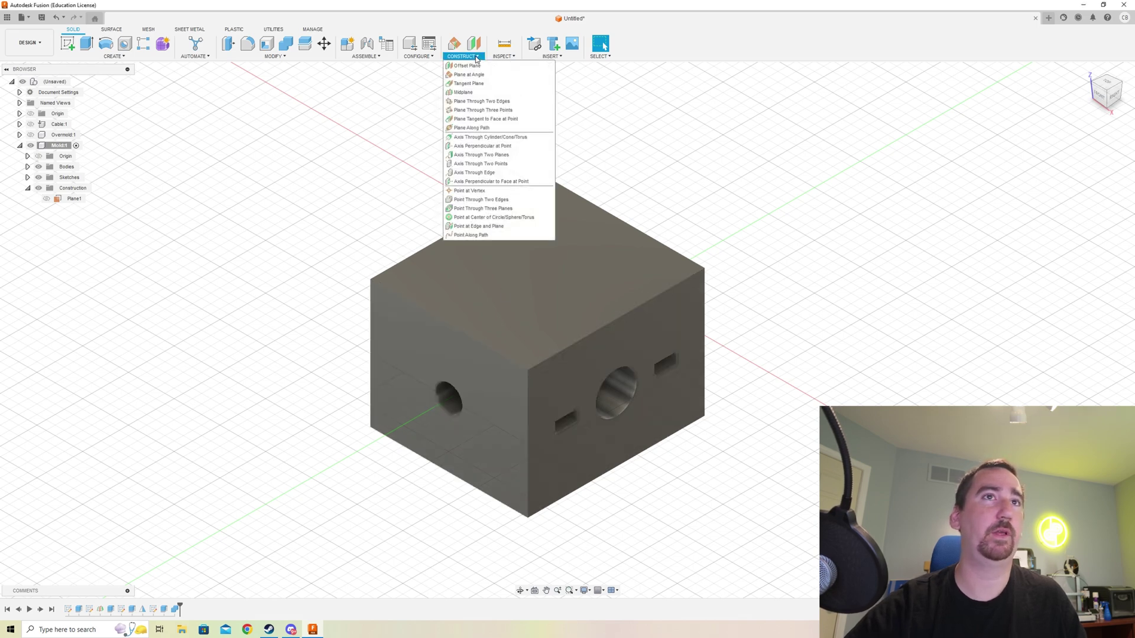
click(484, 92)
click(555, 250)
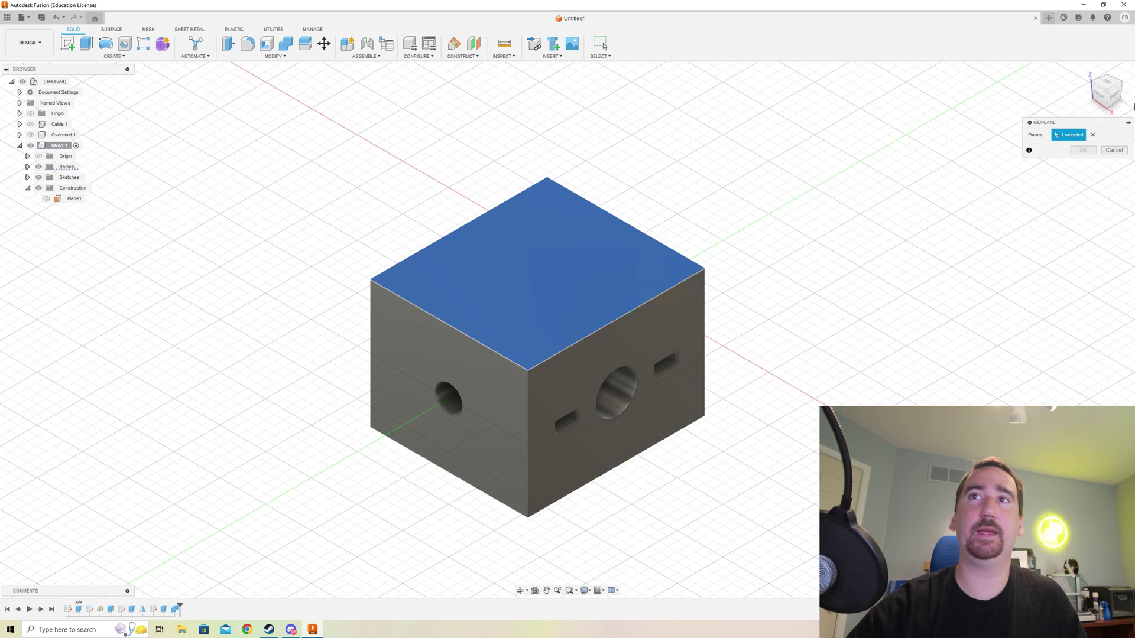
click(1107, 108)
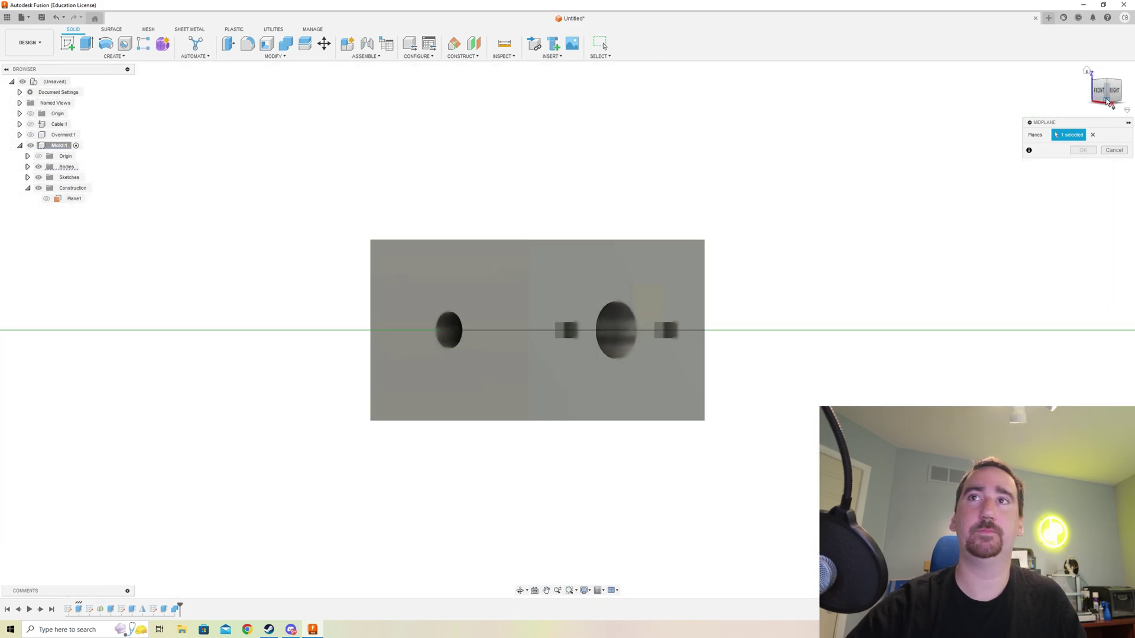
click(1108, 102)
click(538, 395)
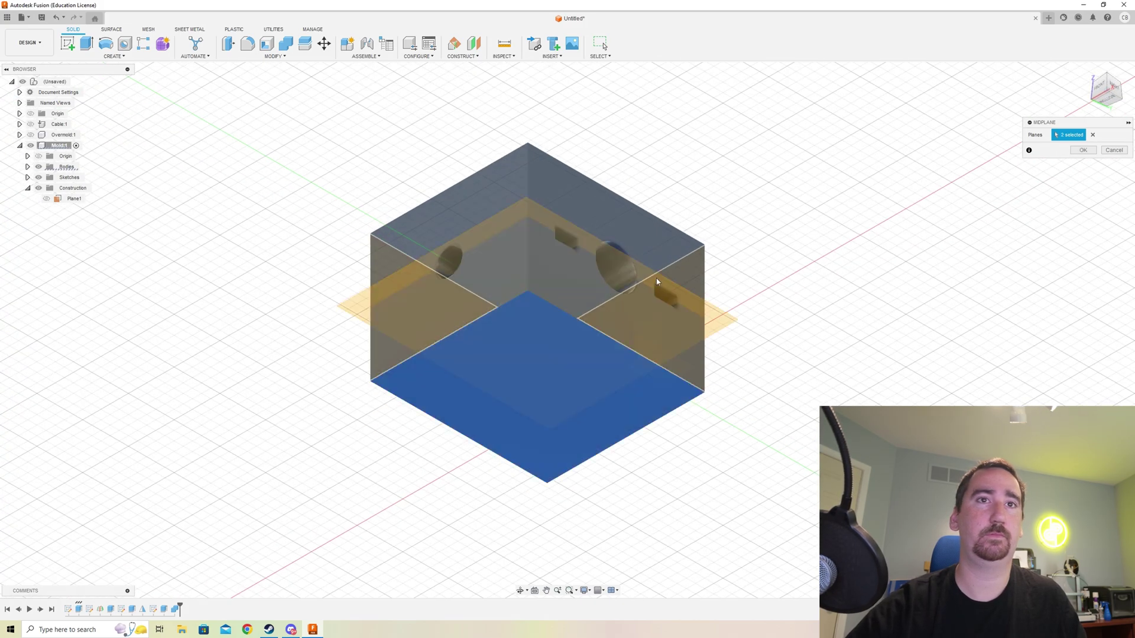
click(1083, 149)
click(1091, 76)
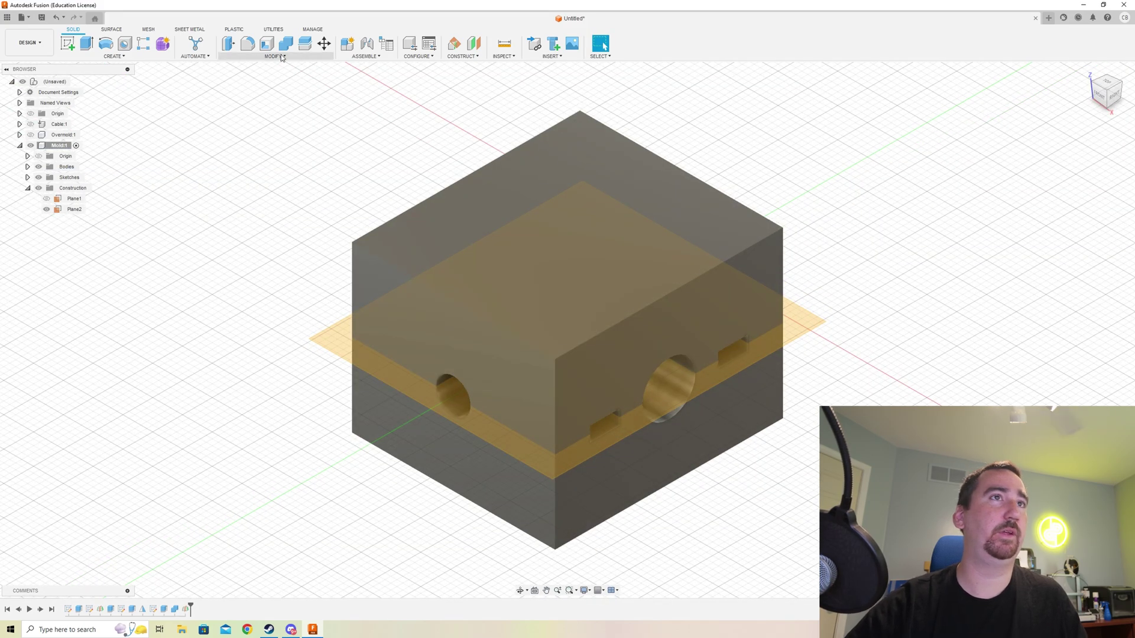
Step: Split the mold block body using the mid-height construction plane as the splitting tool, and hide that plane
click(304, 45)
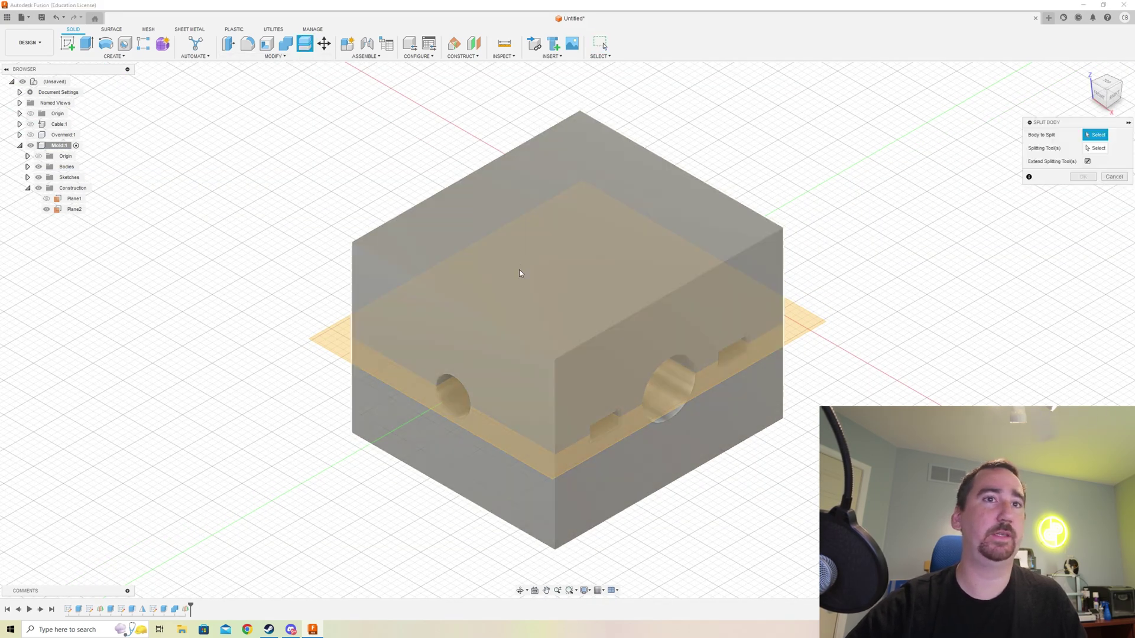
click(519, 269)
click(336, 334)
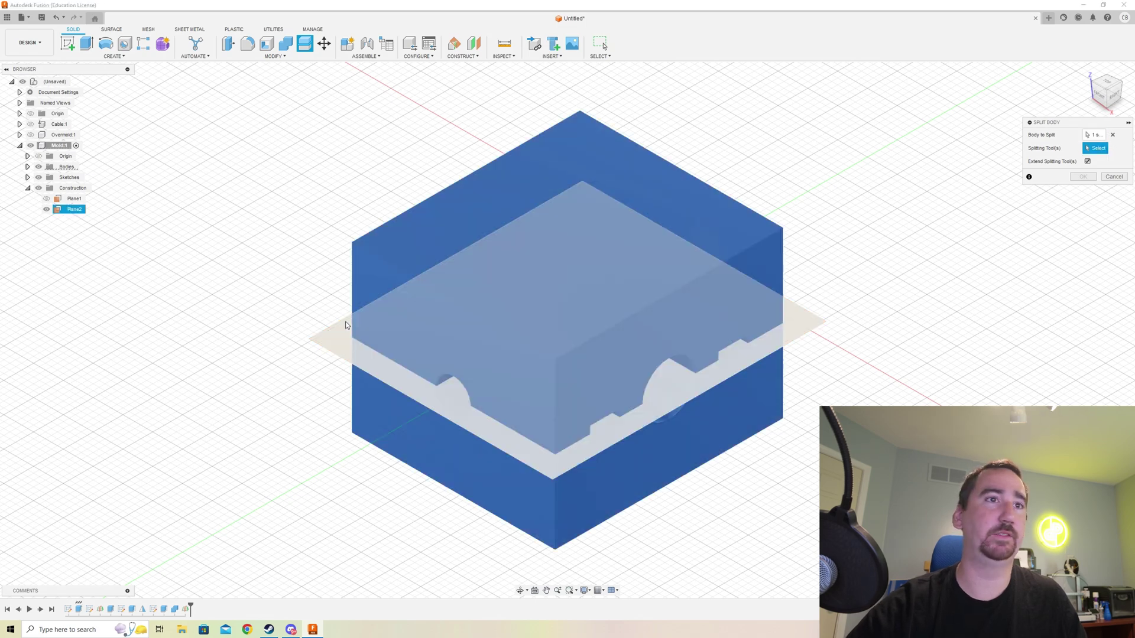
click(1082, 163)
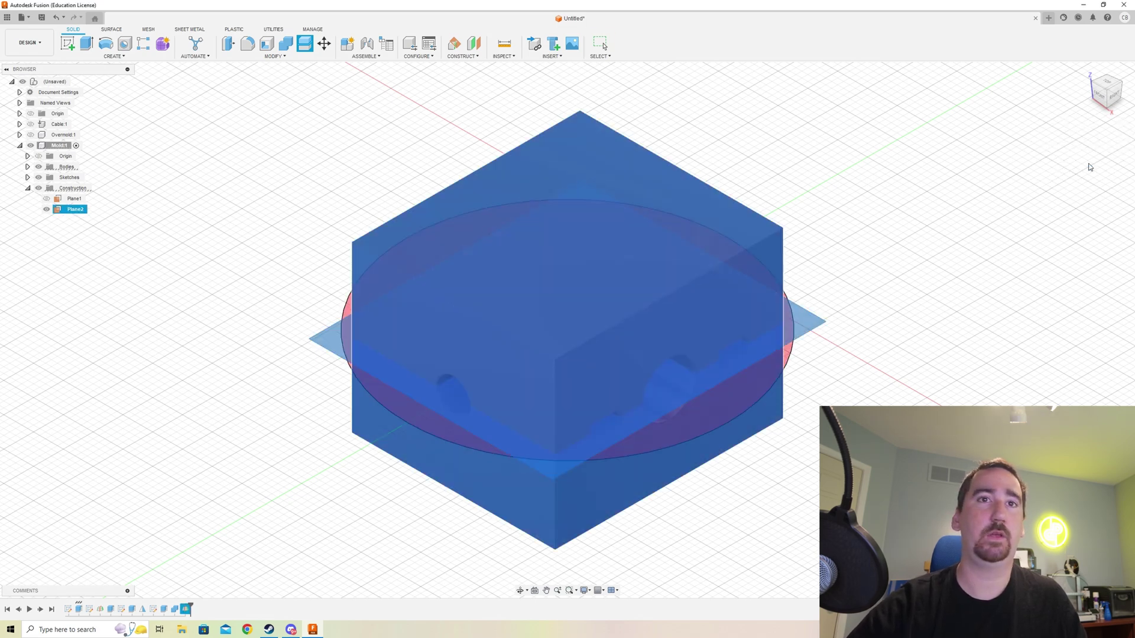
click(47, 210)
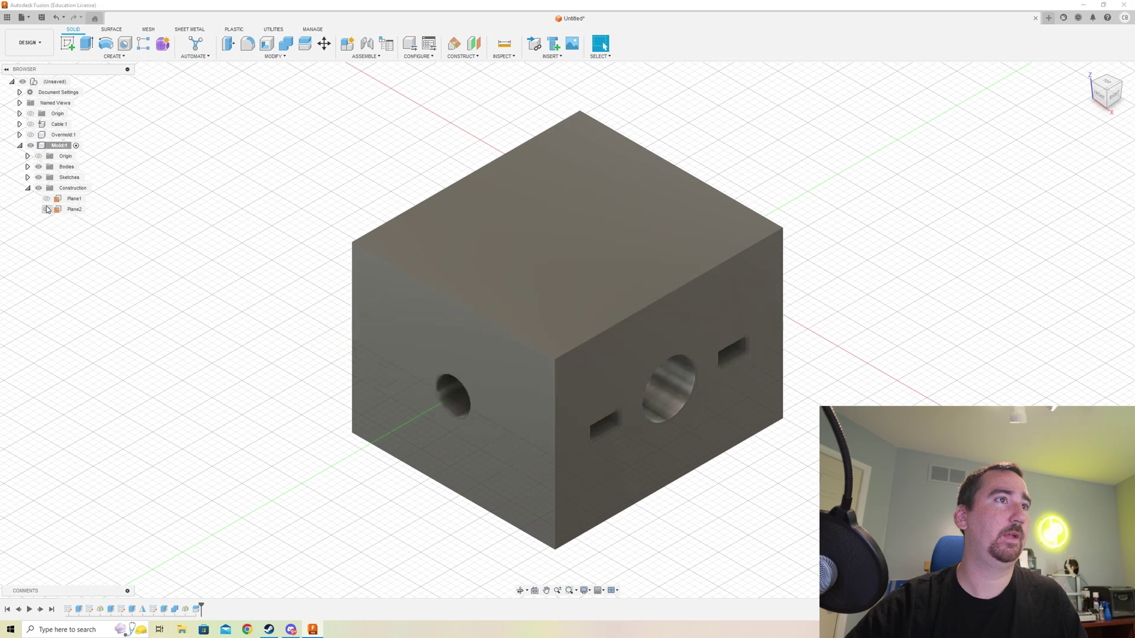
Step: Expand the mold's bodies in the model tree and hide the upper half, Body2, to expose the lower half's parting face
click(27, 166)
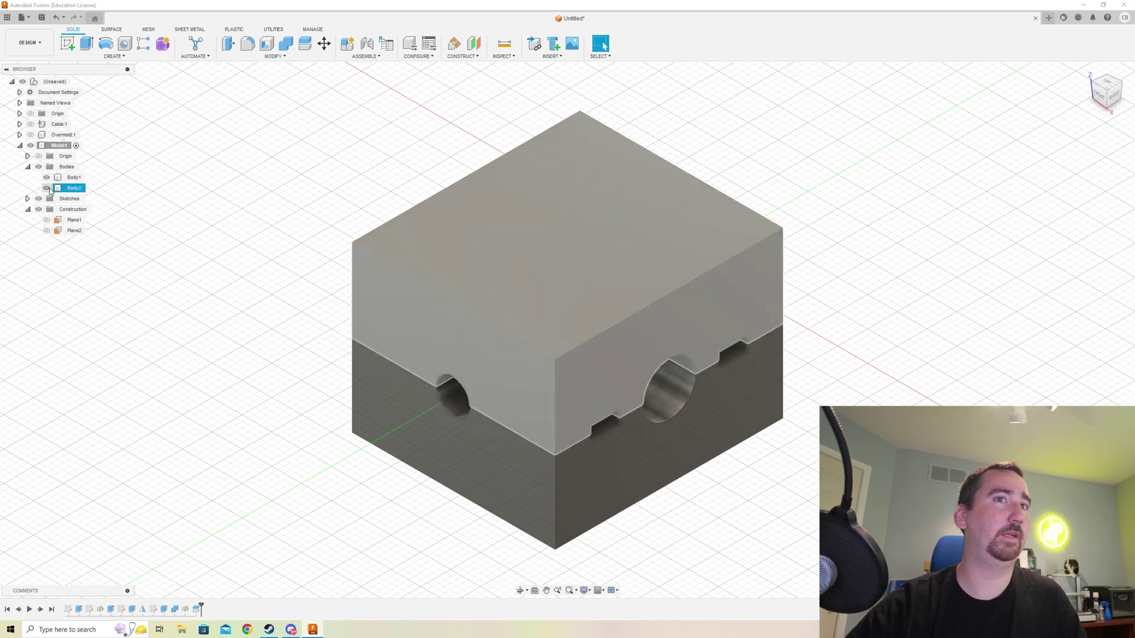
click(47, 188)
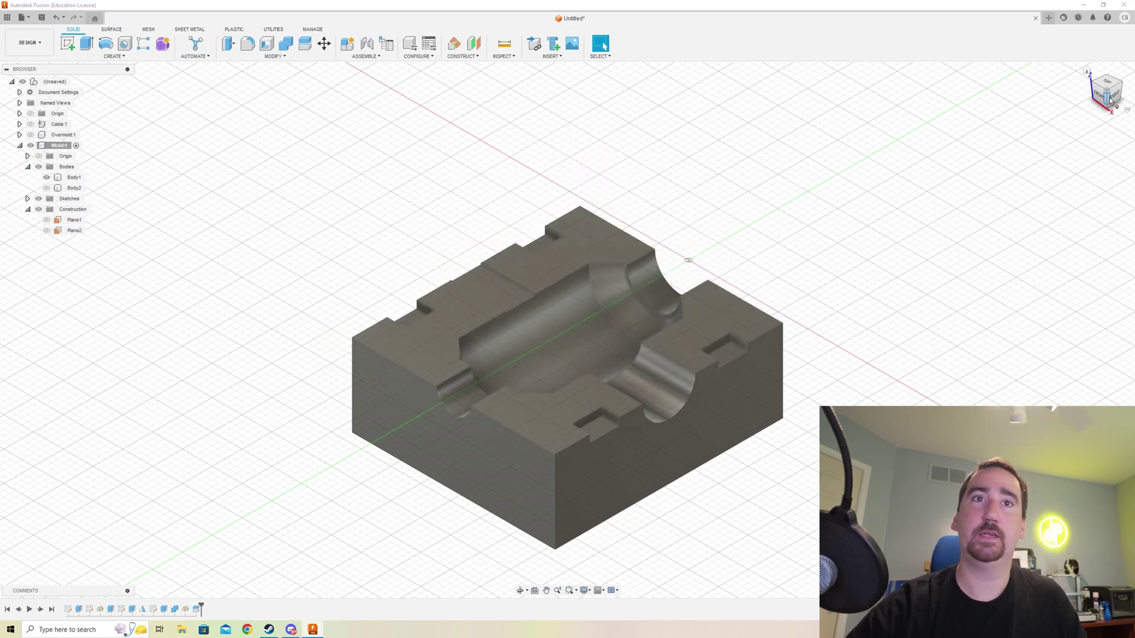
drag(1107, 95, 1103, 117)
shift+middle_drag(567, 330, 612, 367)
mouse_move(733, 363)
shift+middle_down()
mouse_move(656, 262)
mouse_move(504, 255)
mouse_move(679, 254)
shift+middle_up()
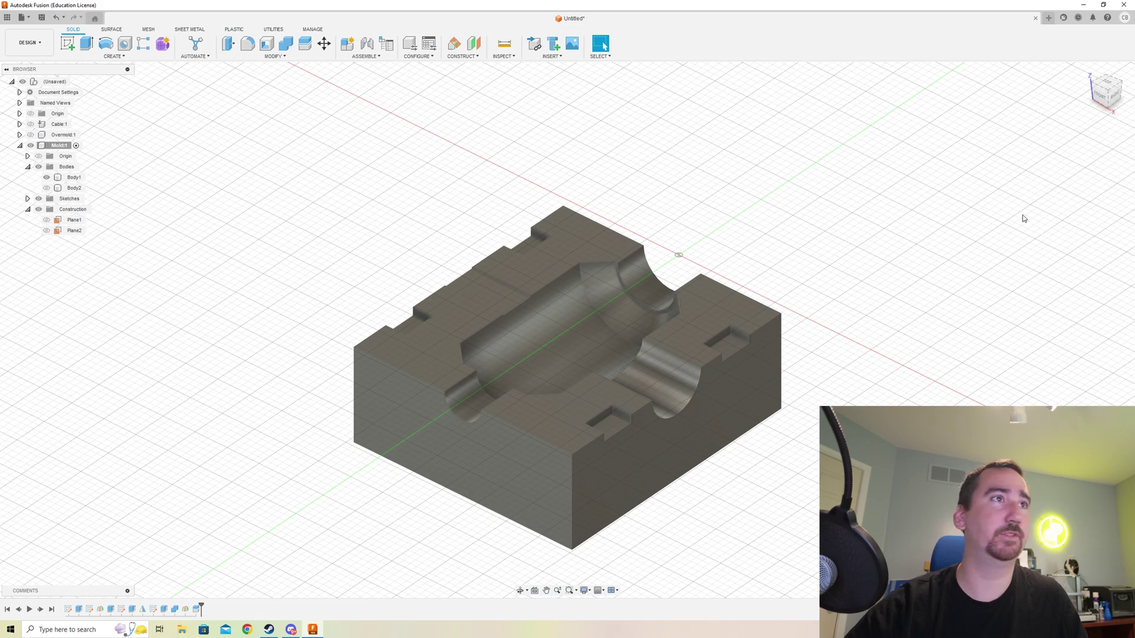
Step: Start a sketch on the lower half's parting face and draw a 2.5 mm diameter circle beside the narrow cable channel, near the corner
click(68, 43)
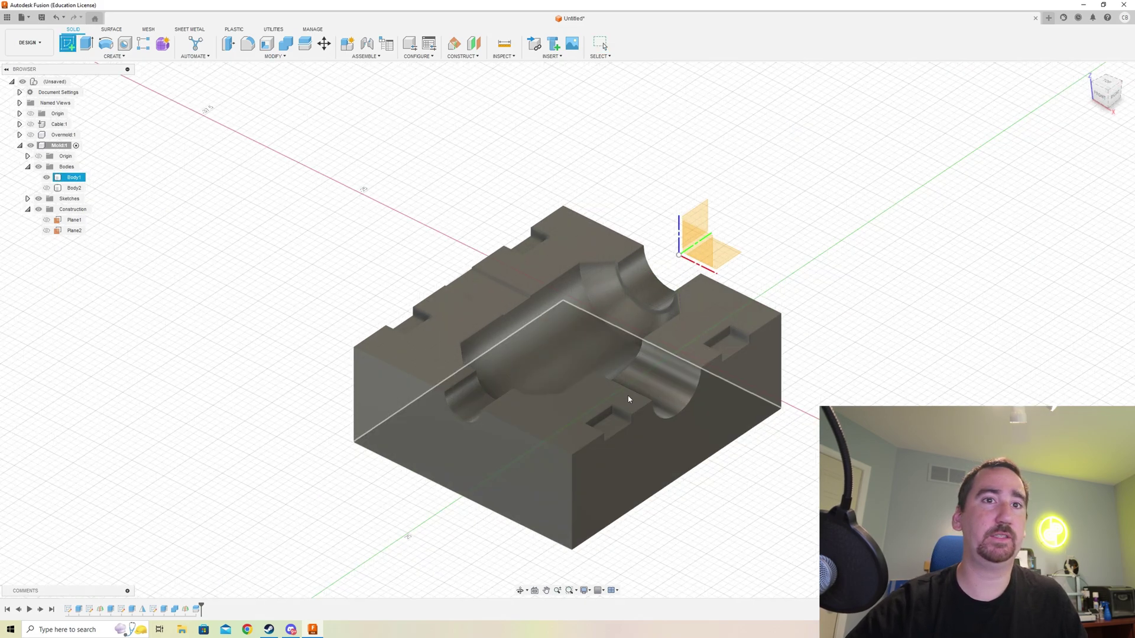
click(558, 417)
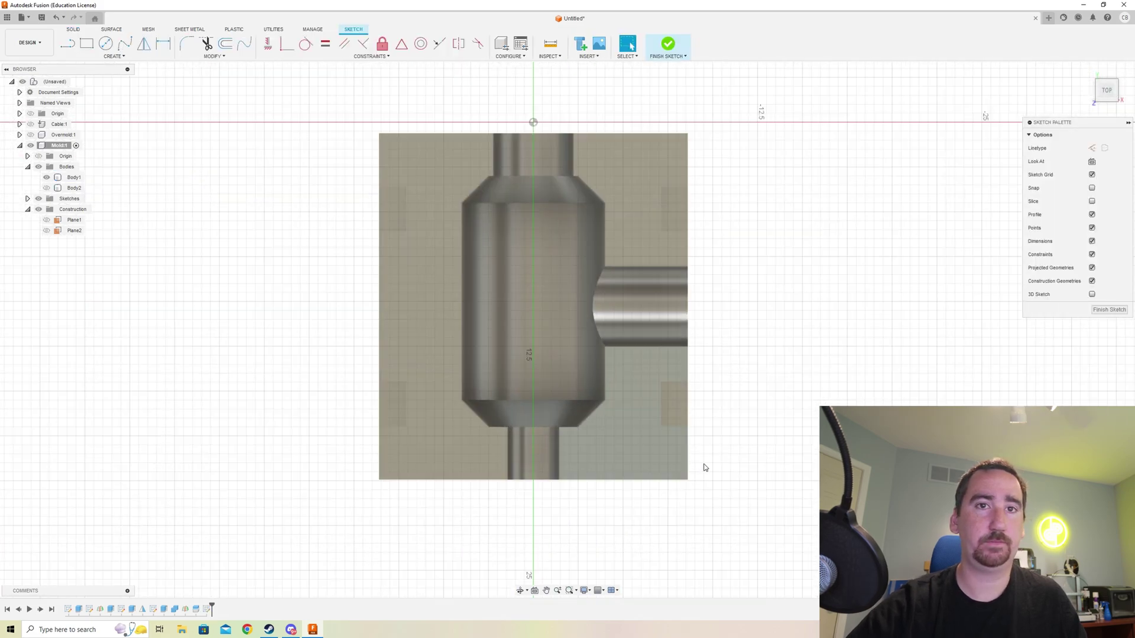
scroll(704, 467, up, 3)
key(c)
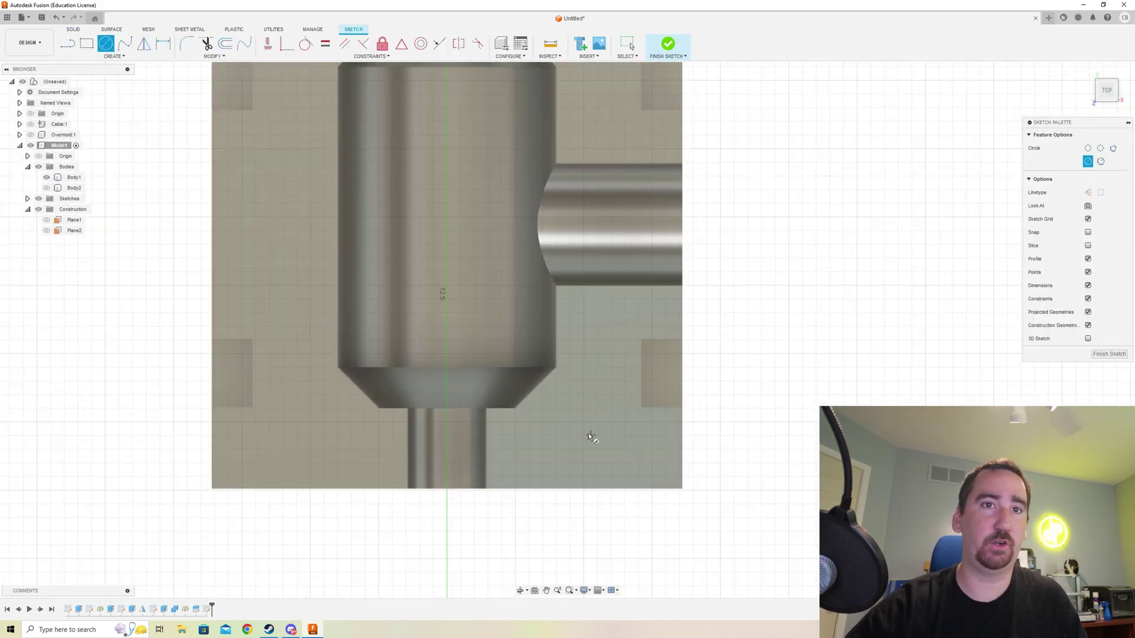
click(579, 437)
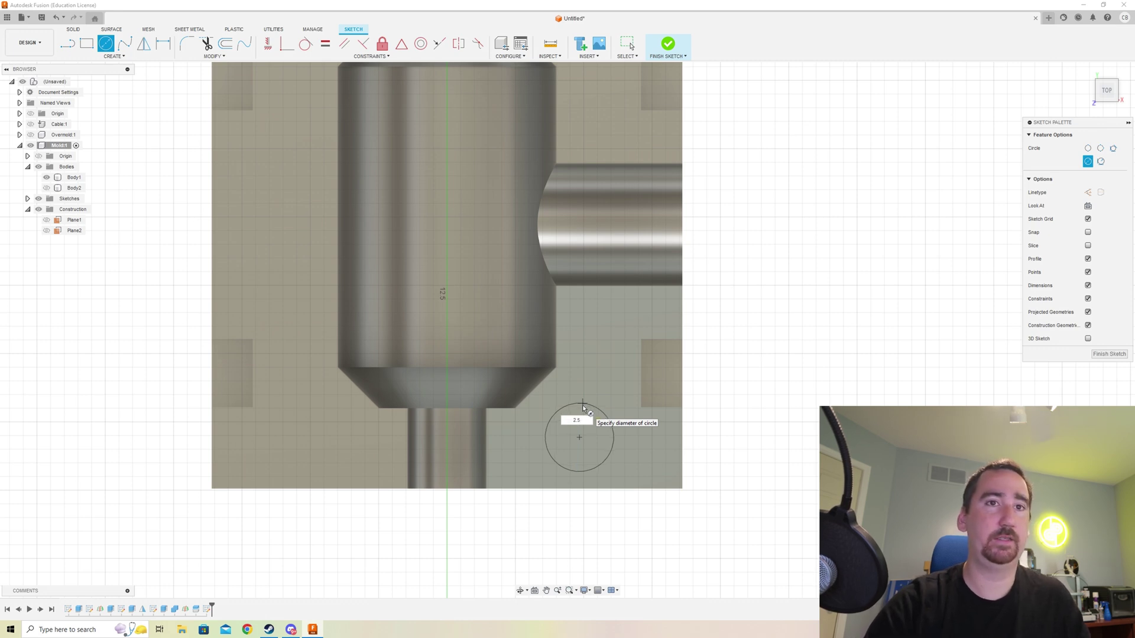
key(Return)
key(Escape)
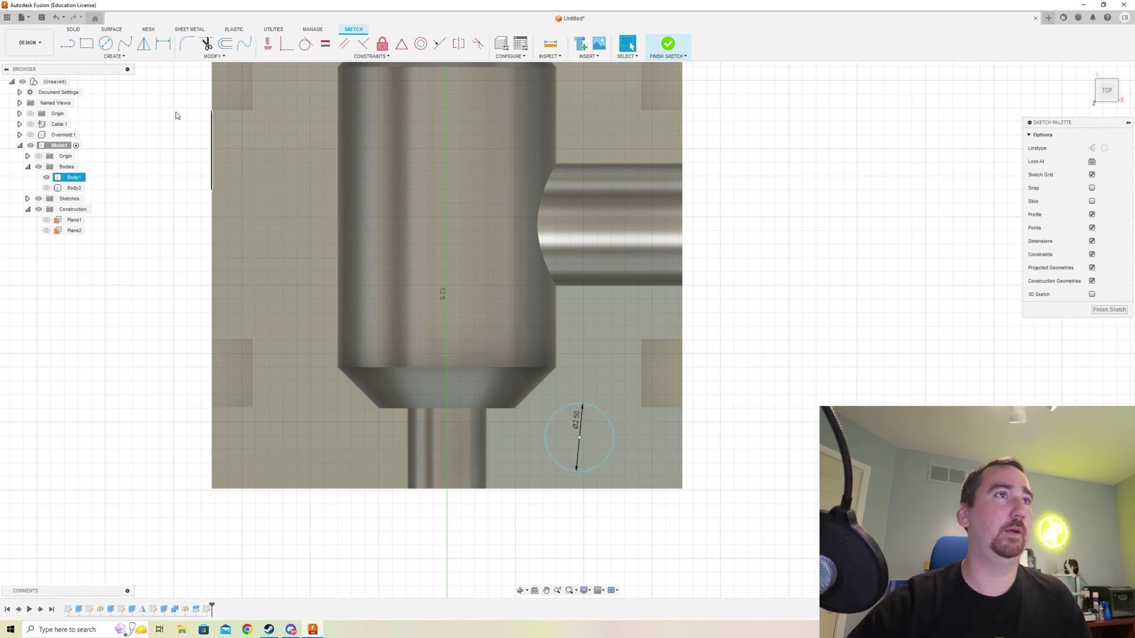
Step: Draw a second 2.5 mm diameter circle on the opposite side of the cavity, between the two side pockets
key(c)
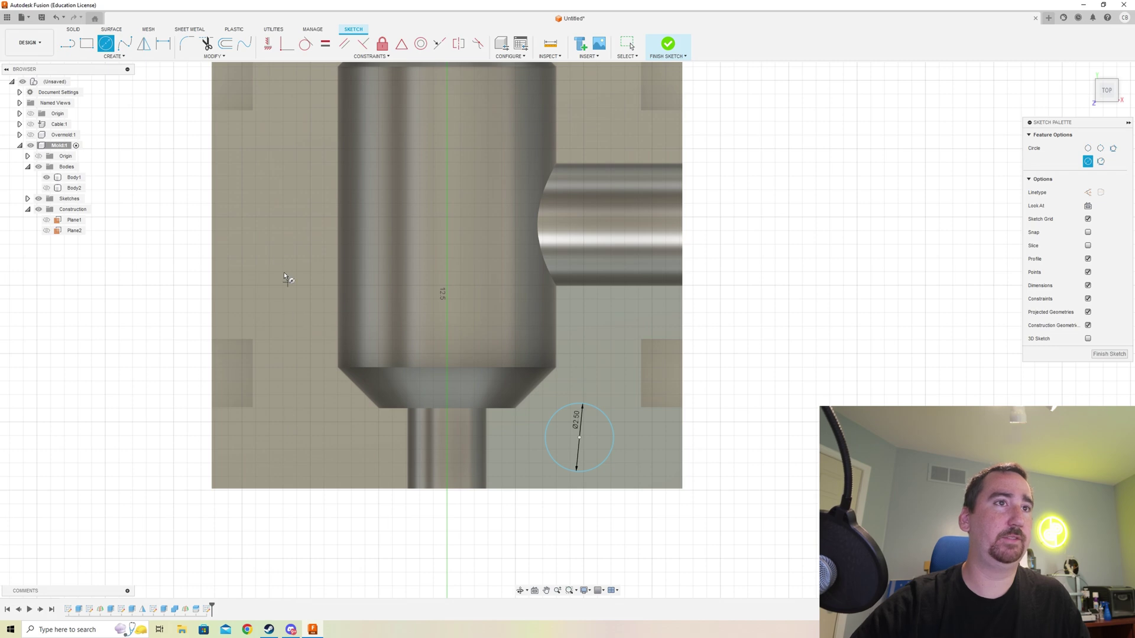
scroll(311, 325, down, 3)
scroll(278, 257, up, 5)
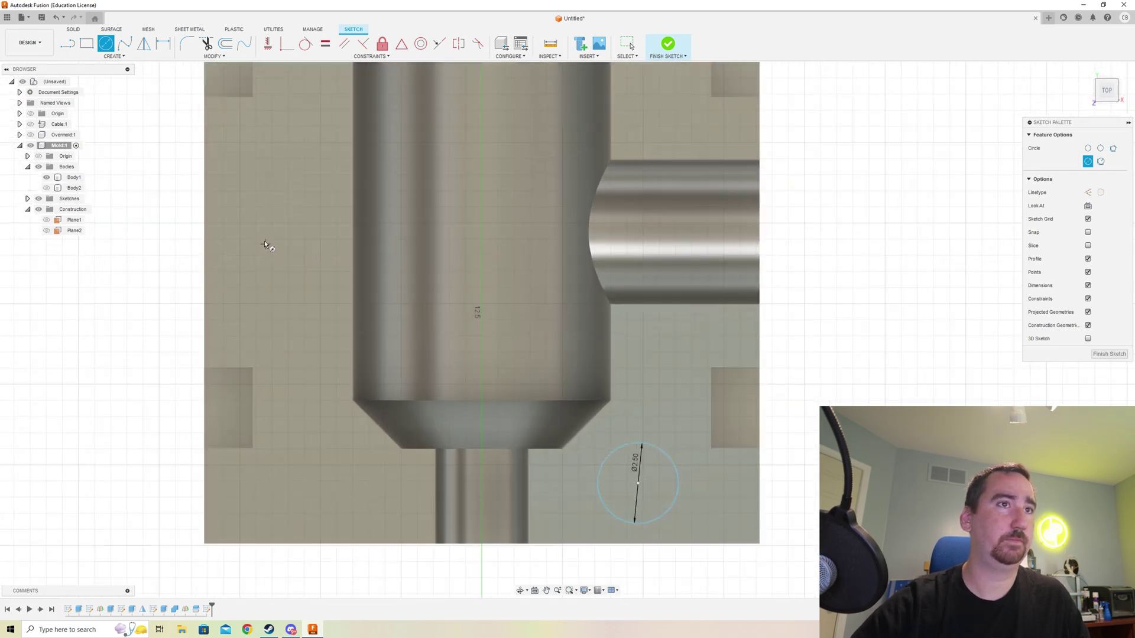
click(262, 240)
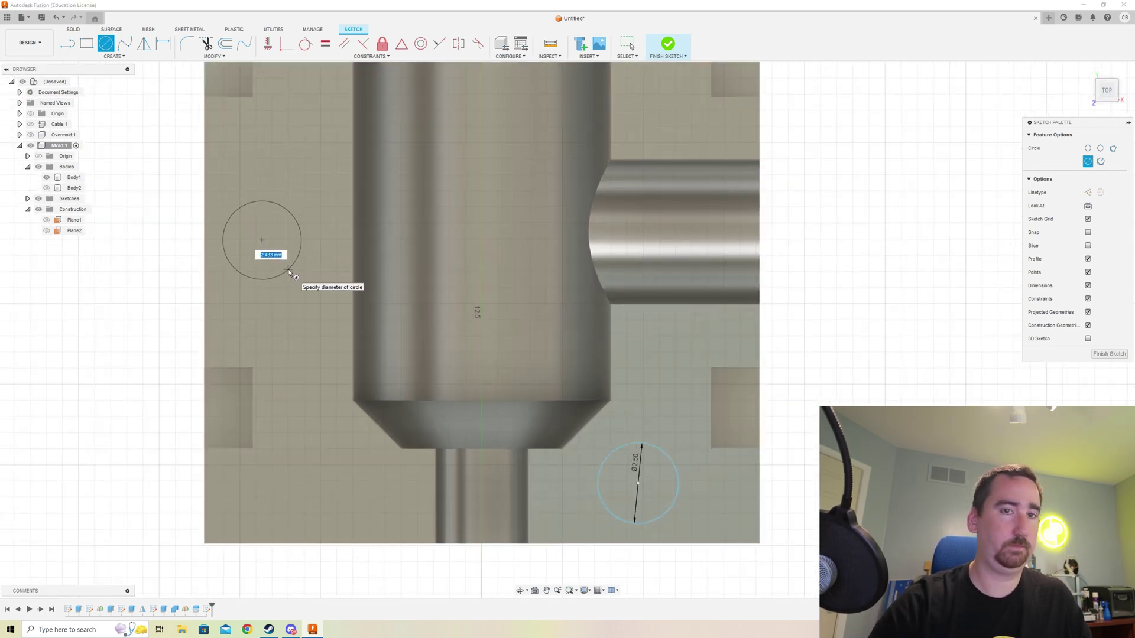
text(2.5)
key(Return)
key(Escape)
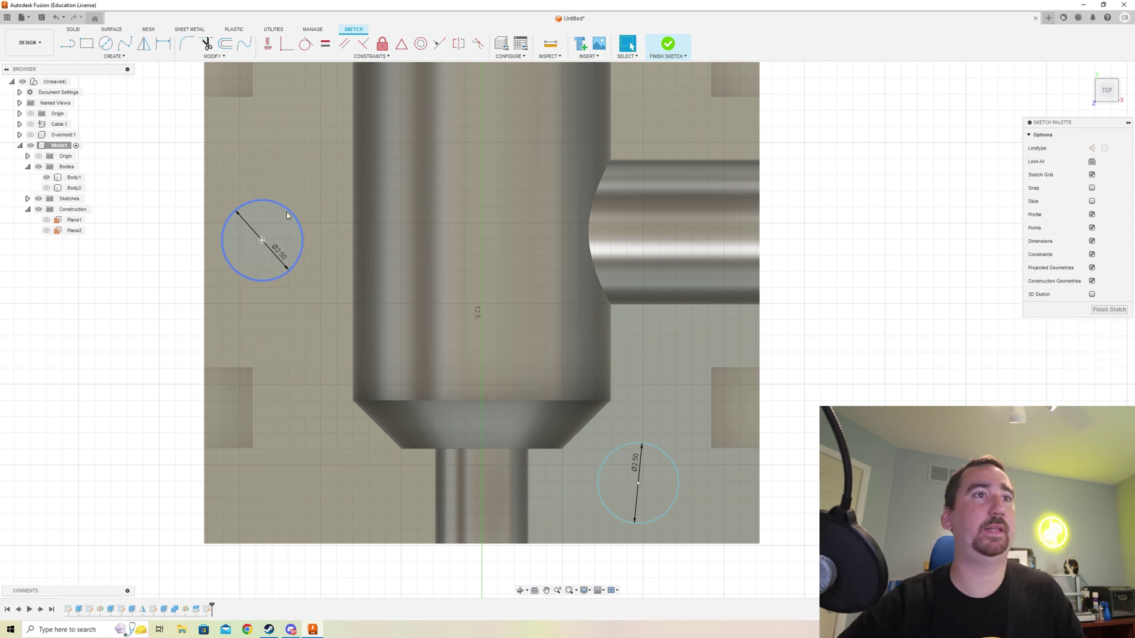
Step: Shift both circles slightly inward from the block's edges, move the second one toward the narrow-channel end, and finish the sketch
drag(262, 240, 279, 241)
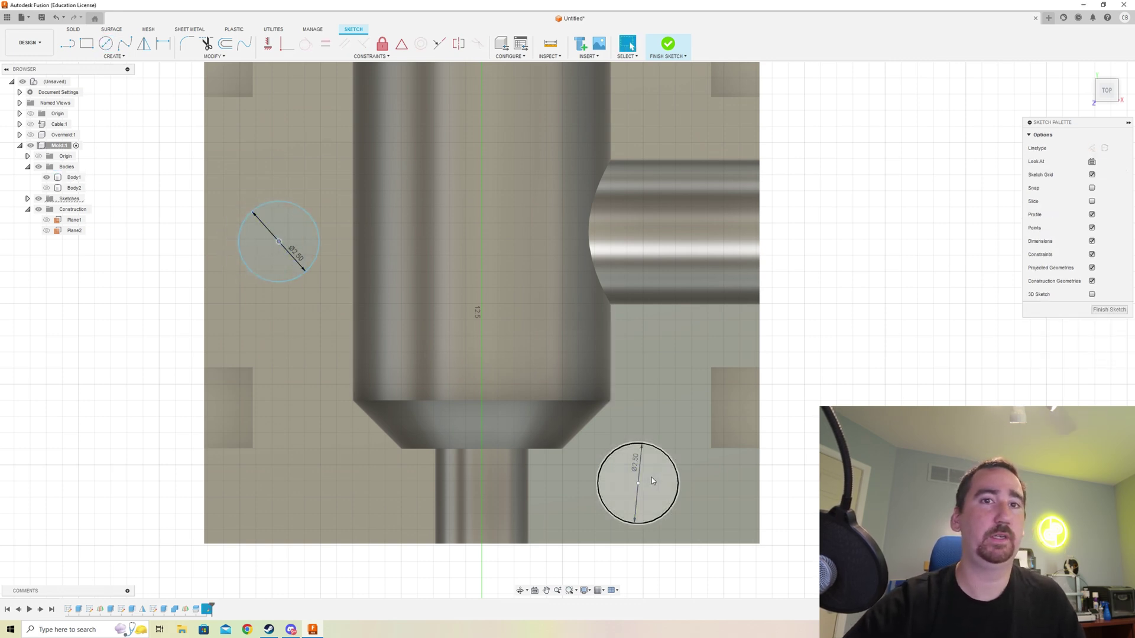
drag(638, 483, 647, 469)
scroll(618, 392, down, 1)
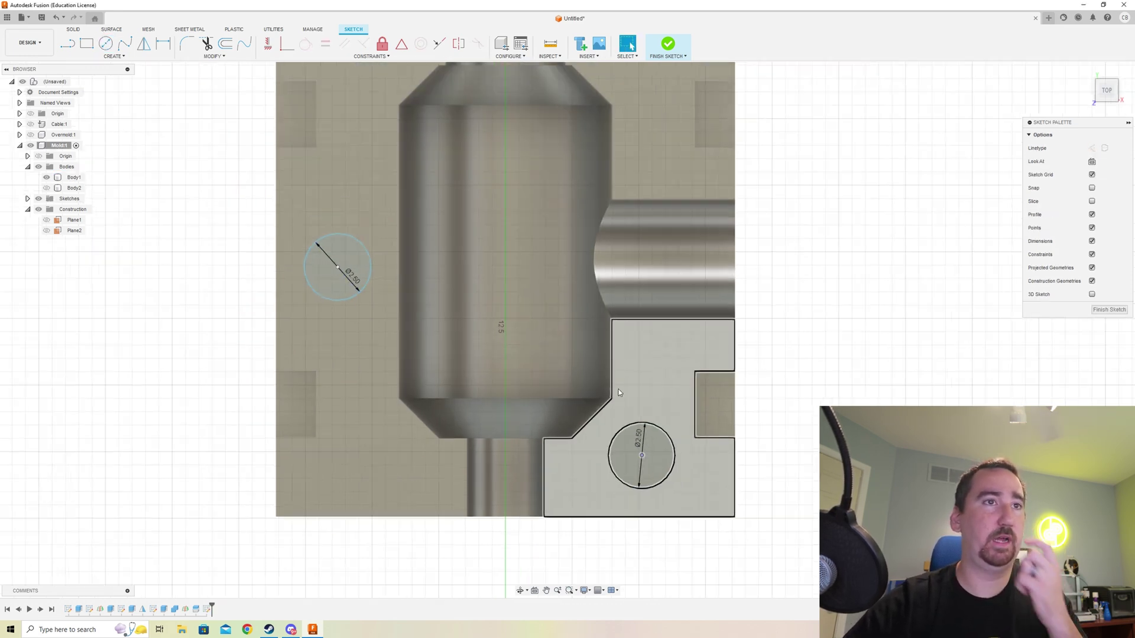
scroll(619, 392, down, 3)
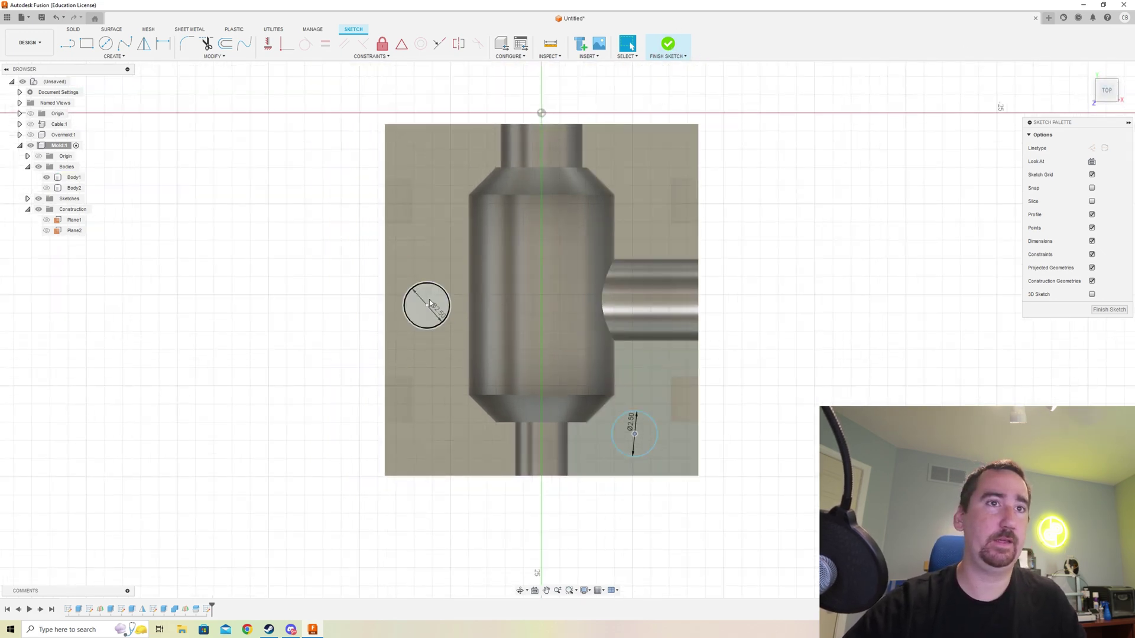
drag(427, 305, 431, 341)
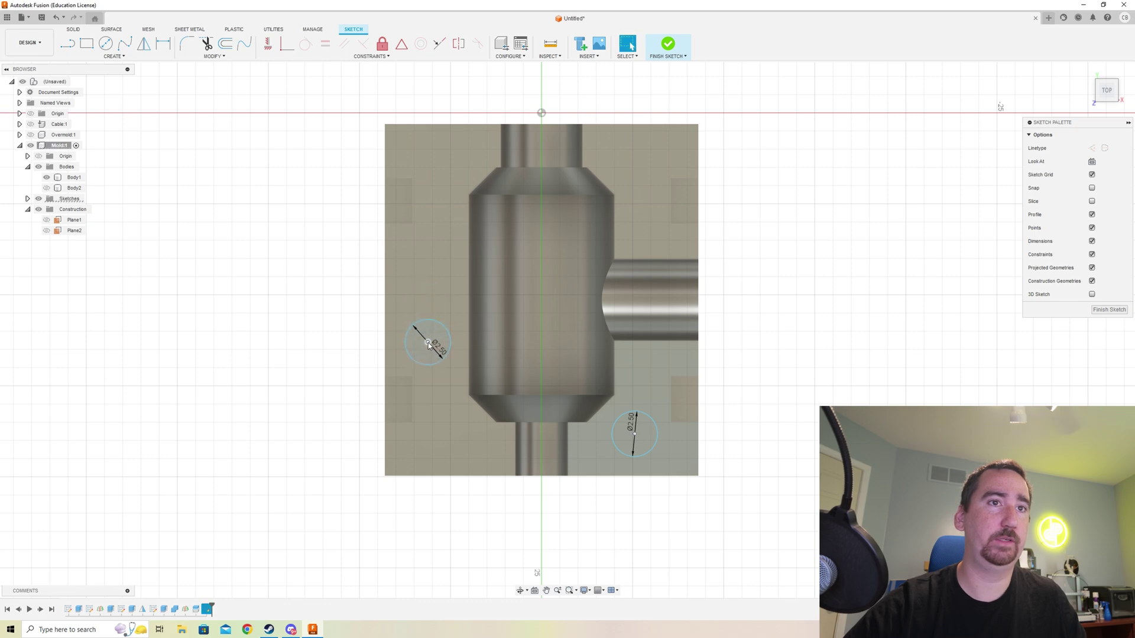
click(670, 44)
click(1087, 72)
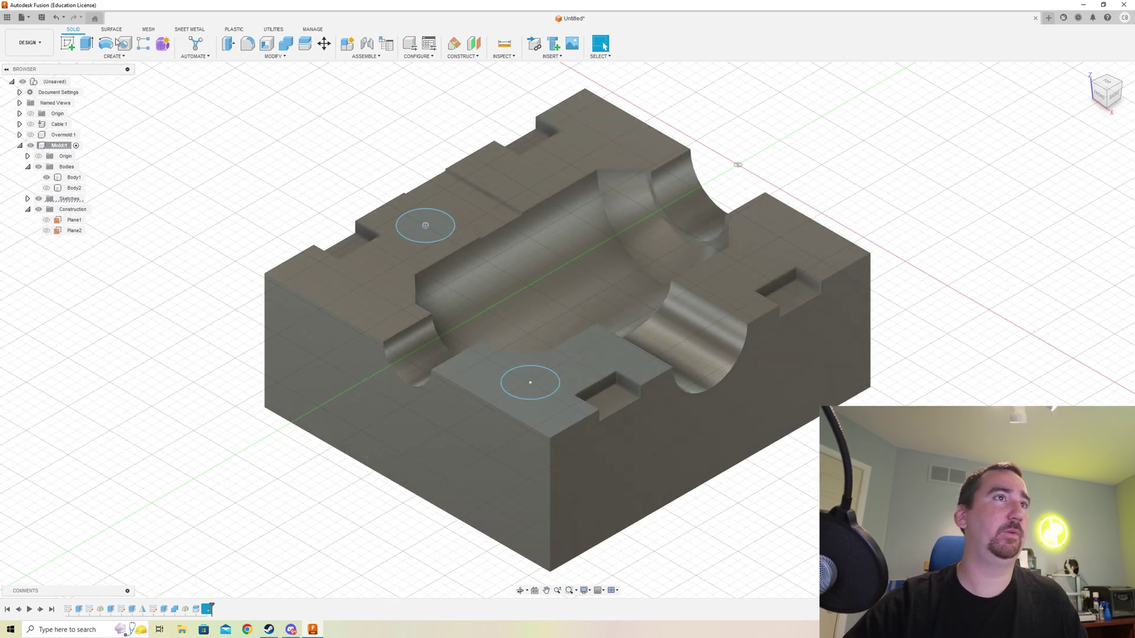
Step: Extrude both circles upward 2.5 mm as alignment pins joined to the lower mold half
click(86, 43)
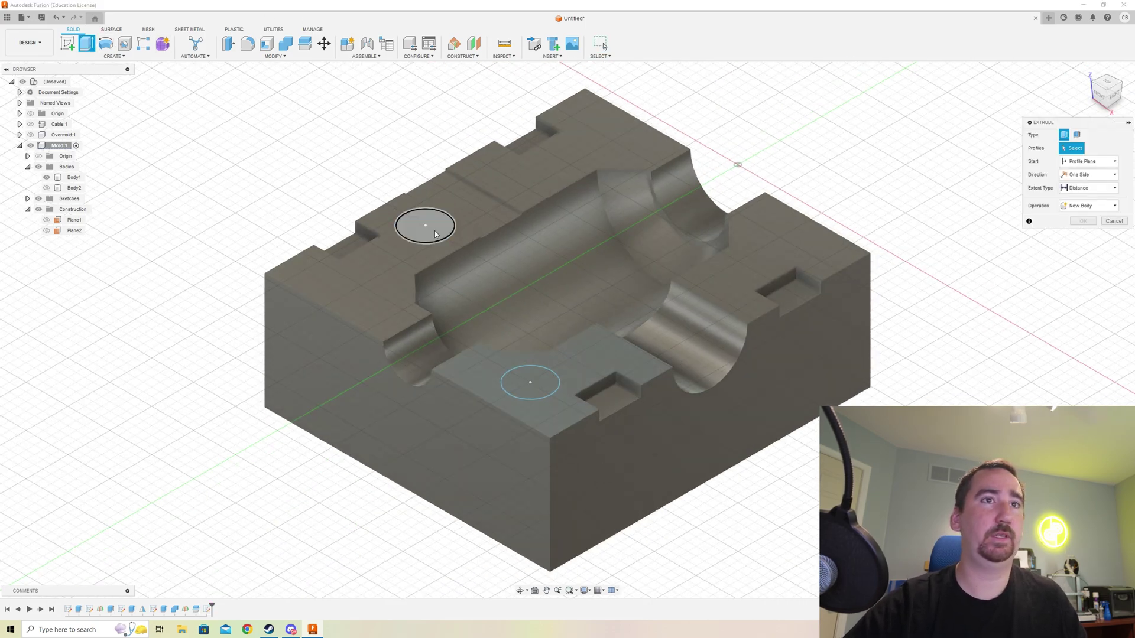
click(425, 226)
click(533, 384)
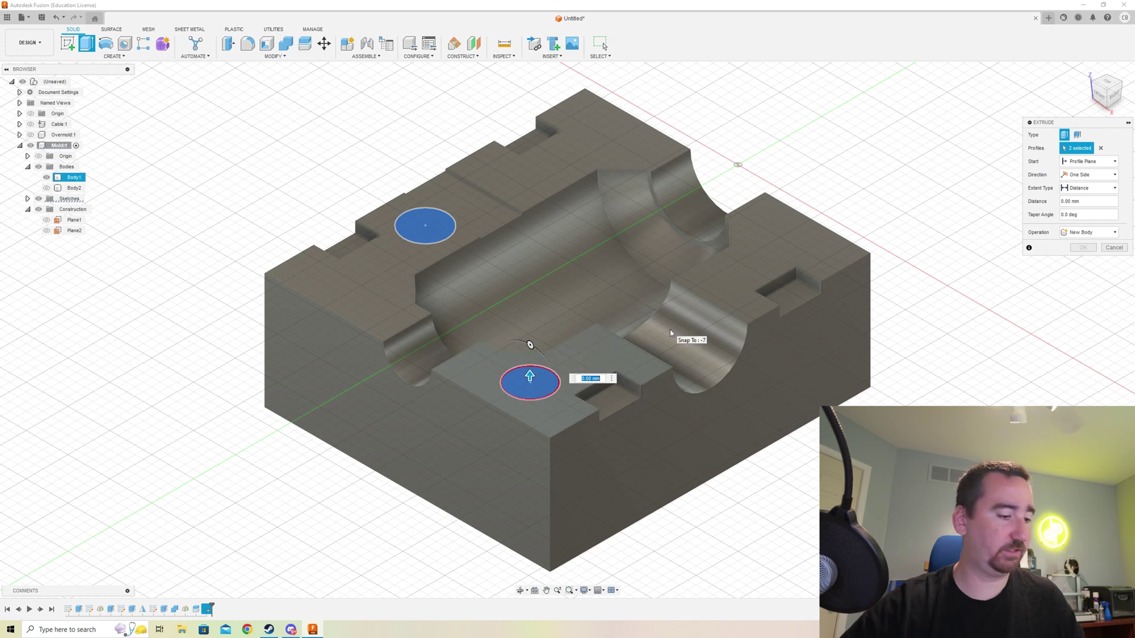
text(2)
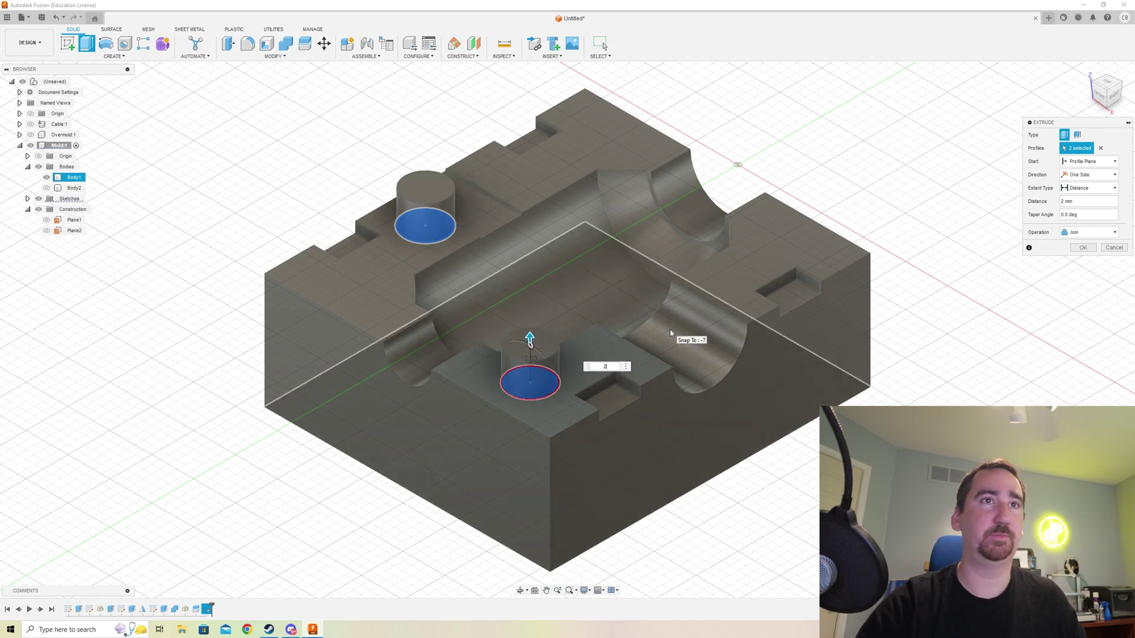
text(.5)
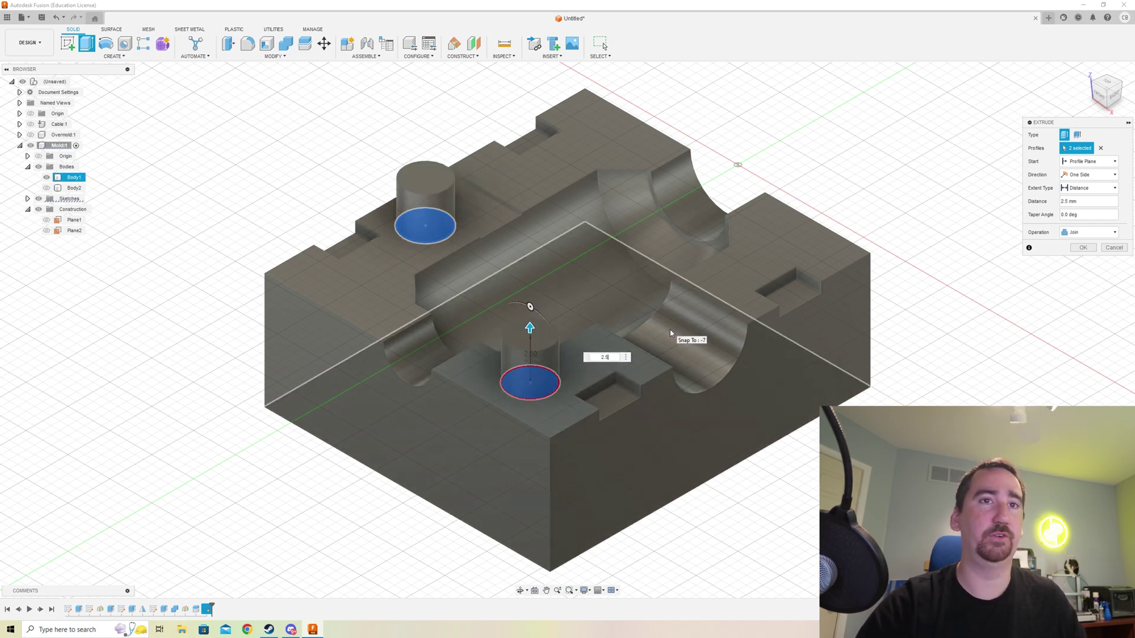
key(Return)
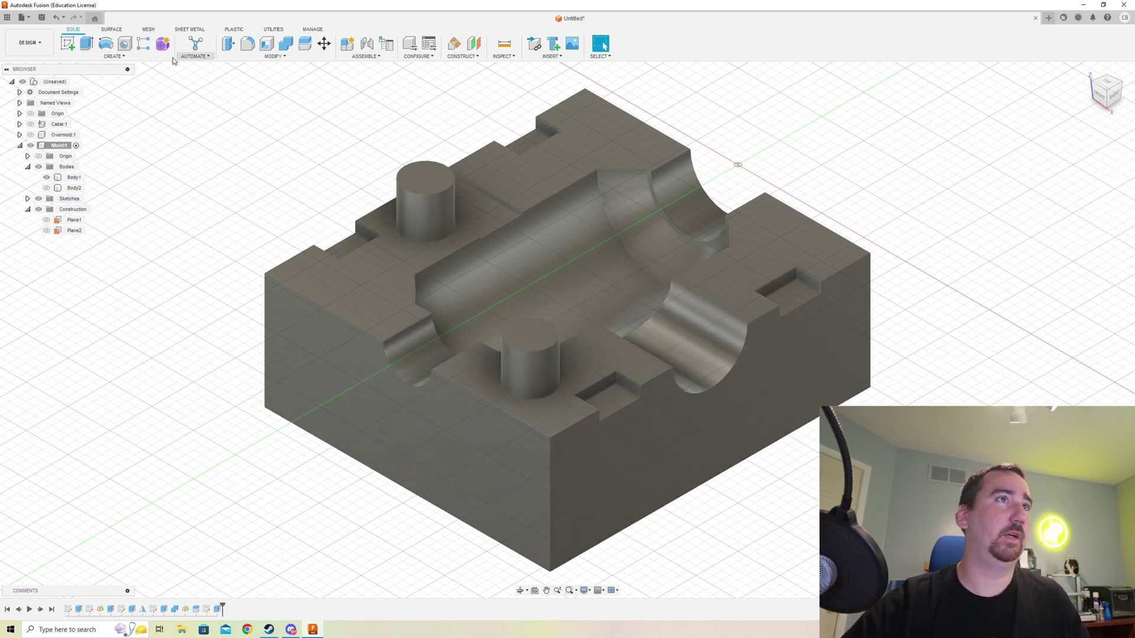
click(273, 56)
click(114, 56)
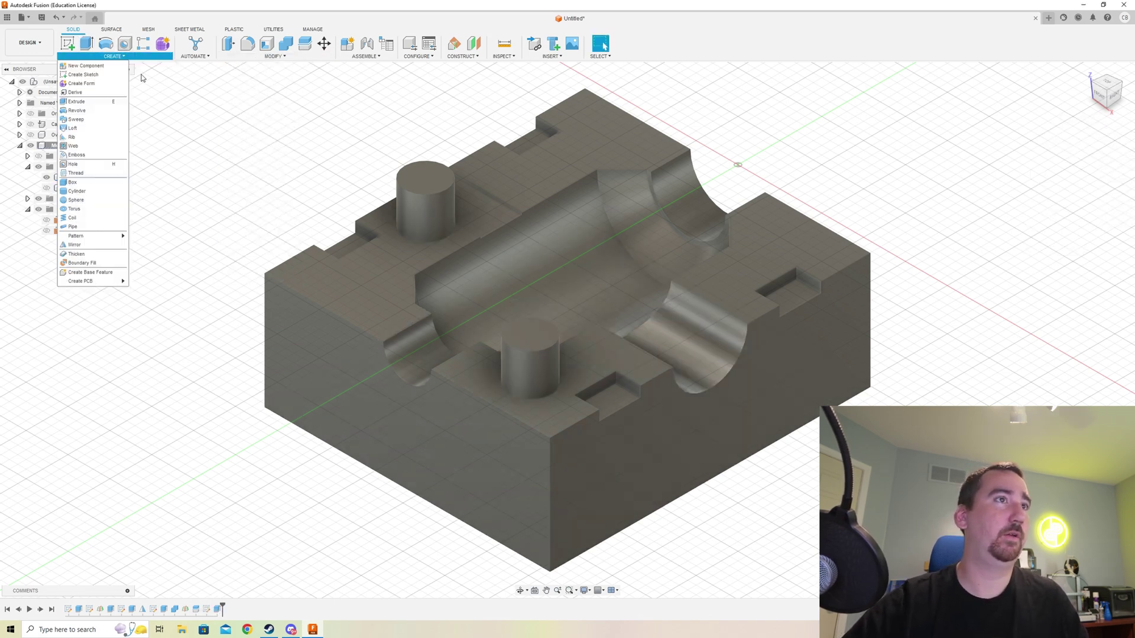
click(74, 244)
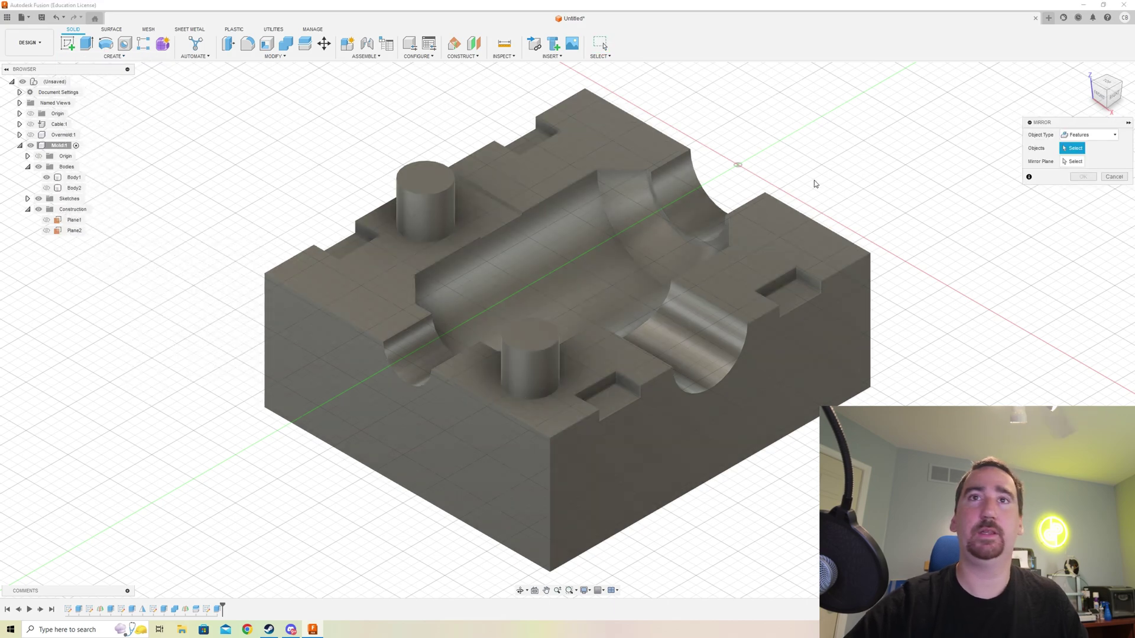
click(452, 183)
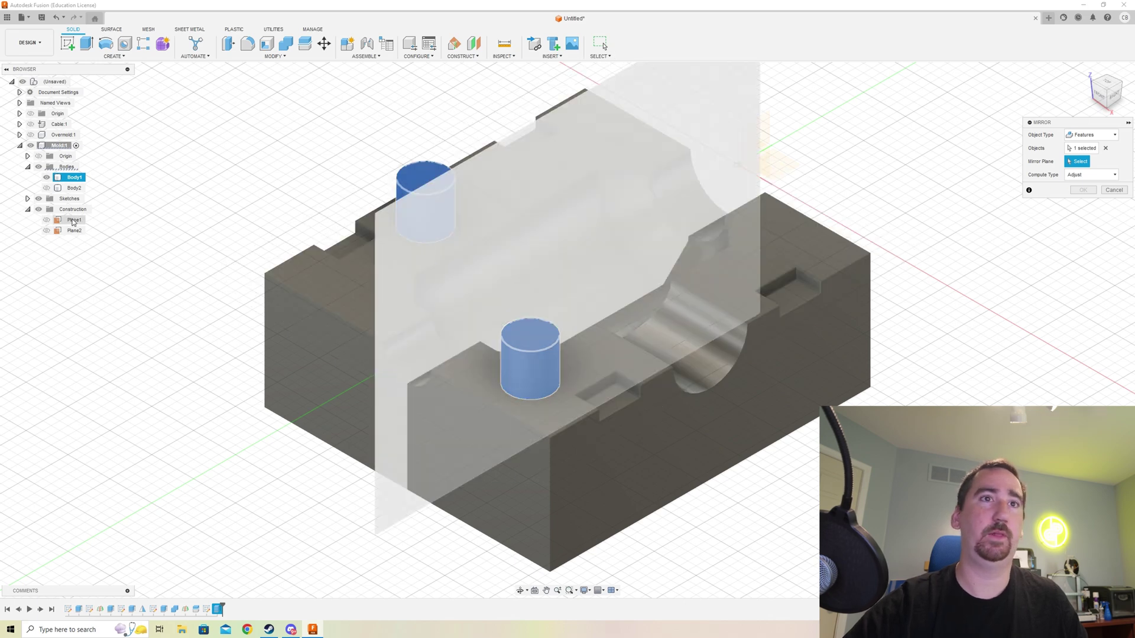
key(Escape)
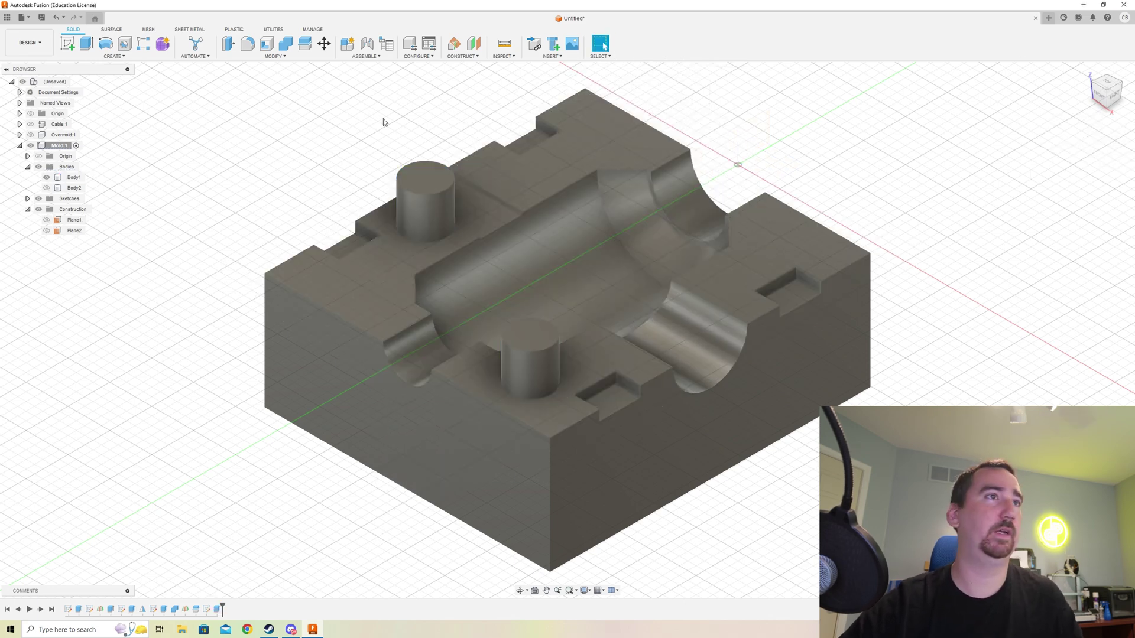
Step: Create a midplane between the lower mold half's two end faces, where the cable channels exit
click(463, 56)
click(477, 93)
click(396, 414)
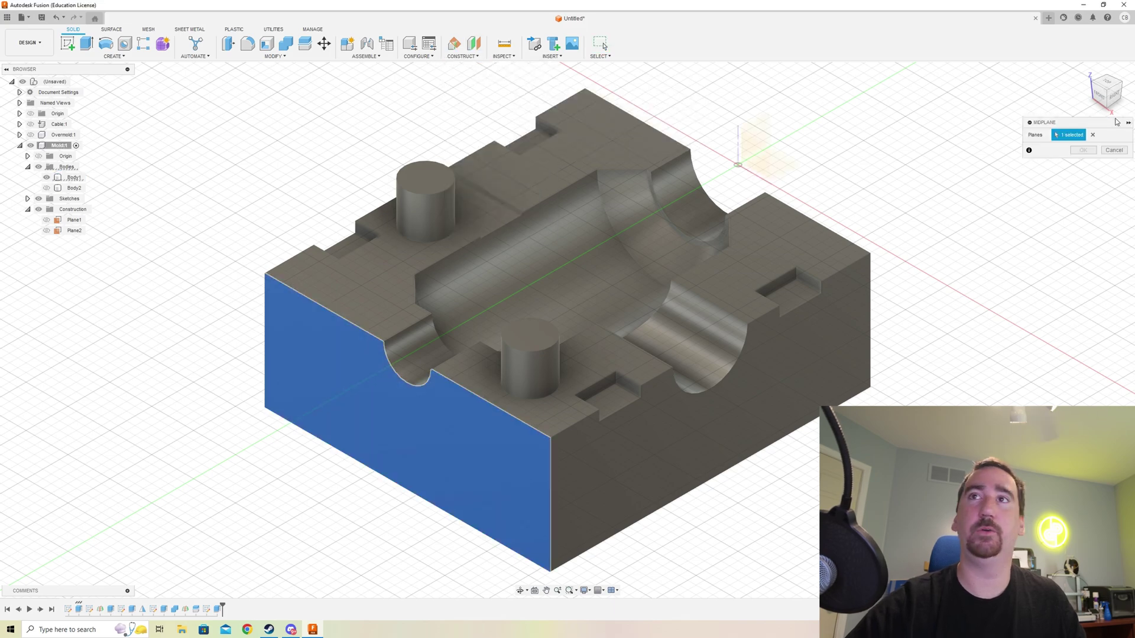
click(1119, 85)
click(747, 449)
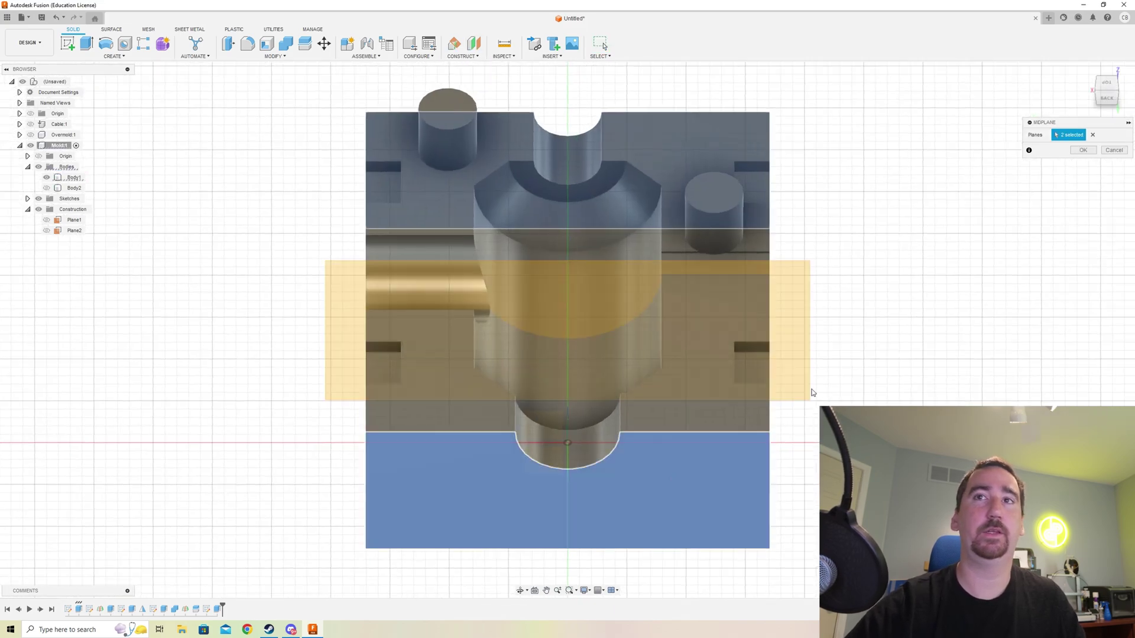
key(Return)
click(1087, 70)
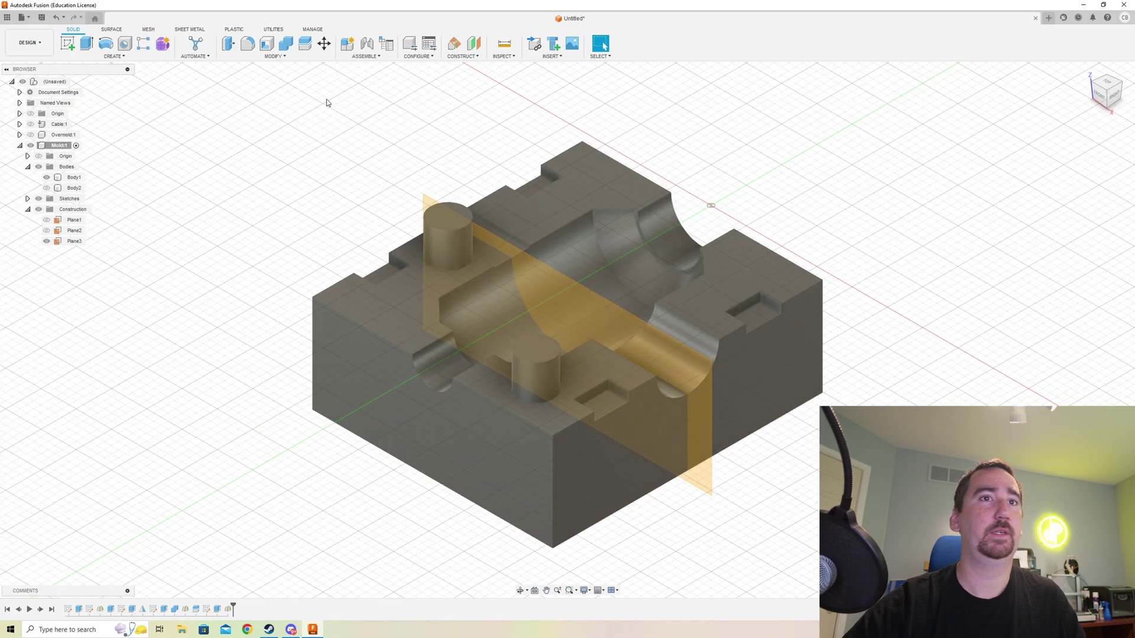
click(1105, 82)
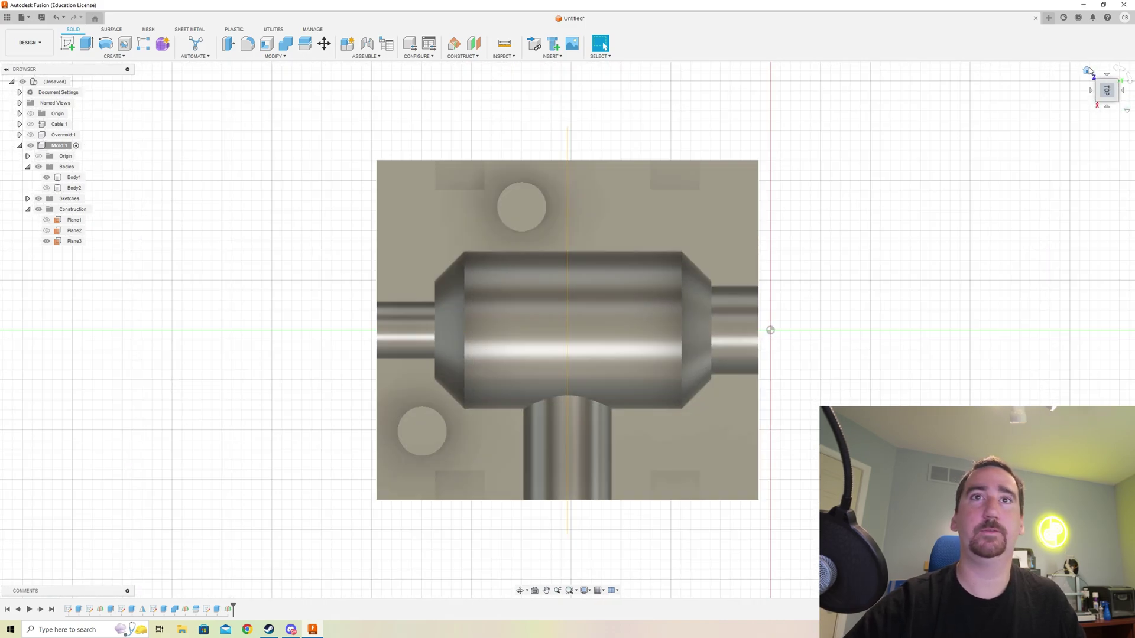
click(1088, 71)
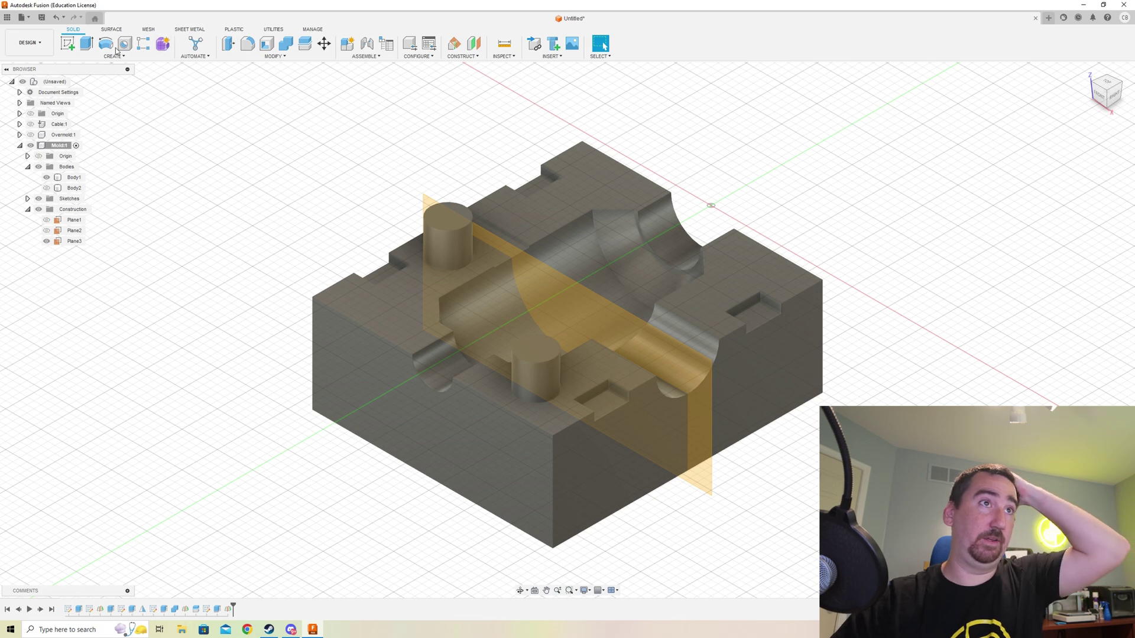
Step: Mirror the extruded pin feature across the midplane to add two more alignment pins on the lower mold half
click(115, 55)
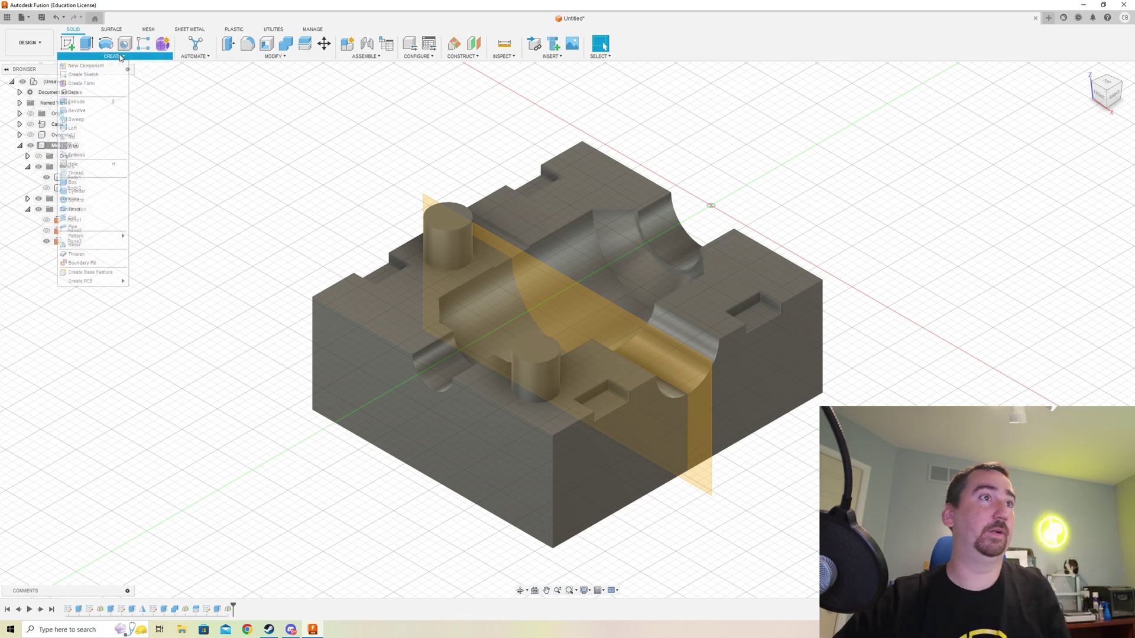
click(75, 244)
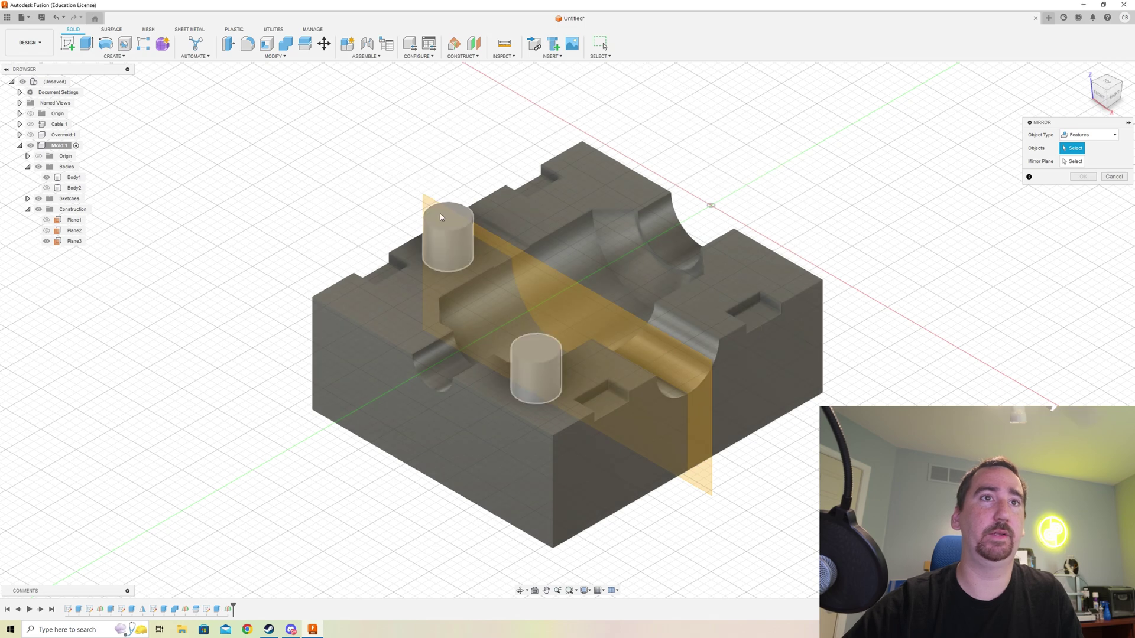
click(439, 214)
click(597, 309)
click(597, 310)
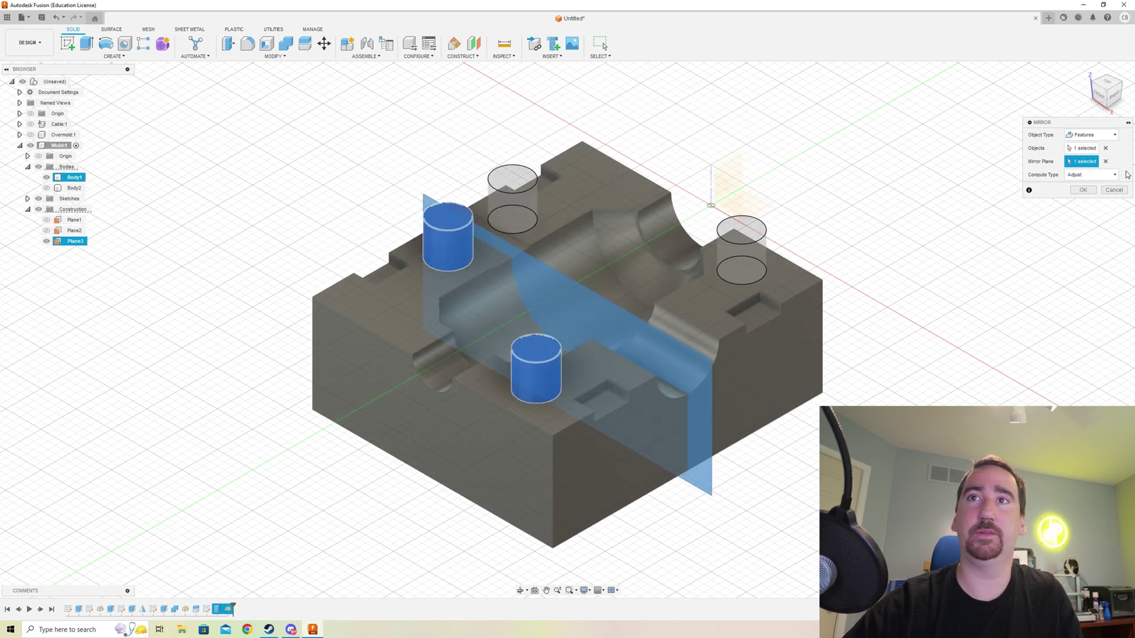
click(1083, 190)
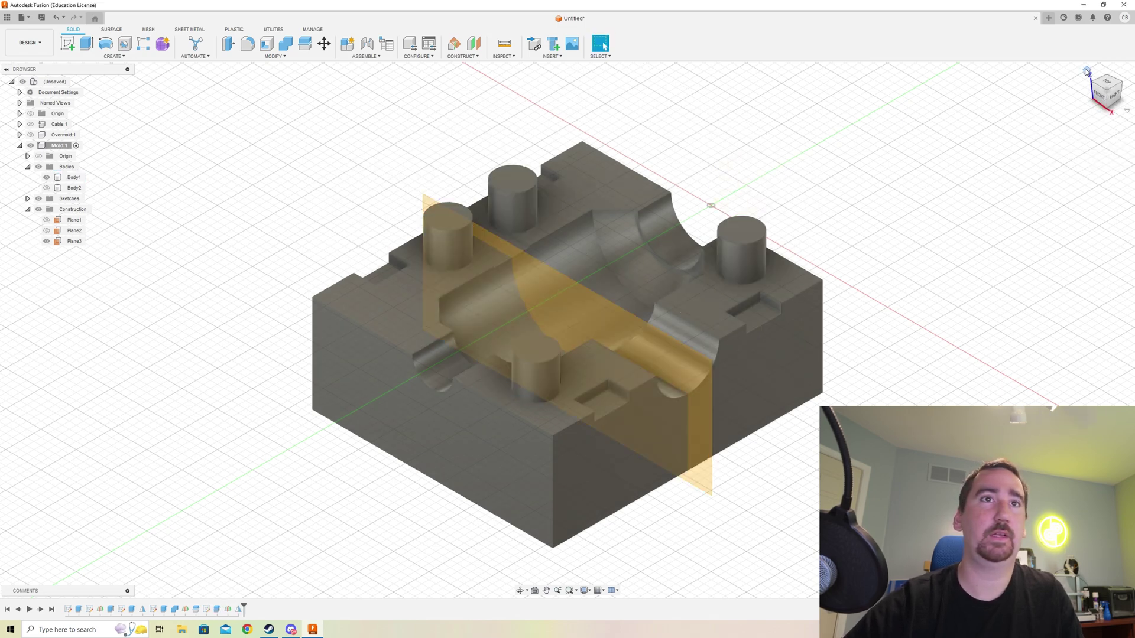
Step: Hide the construction midplane that crosses the lower mold half
click(74, 177)
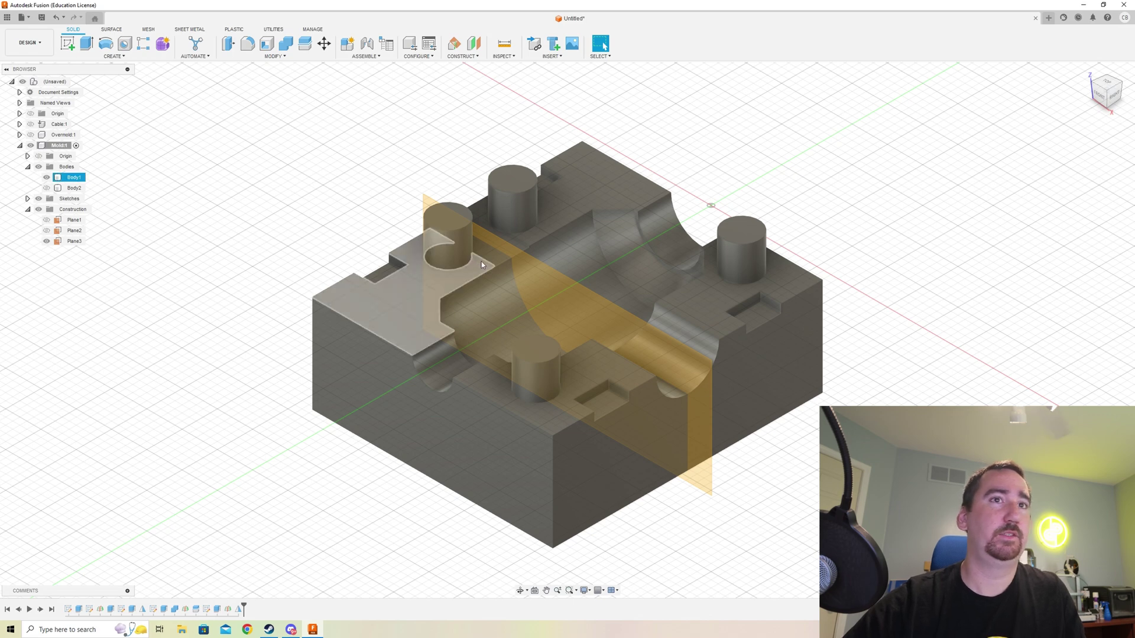
click(313, 269)
click(46, 241)
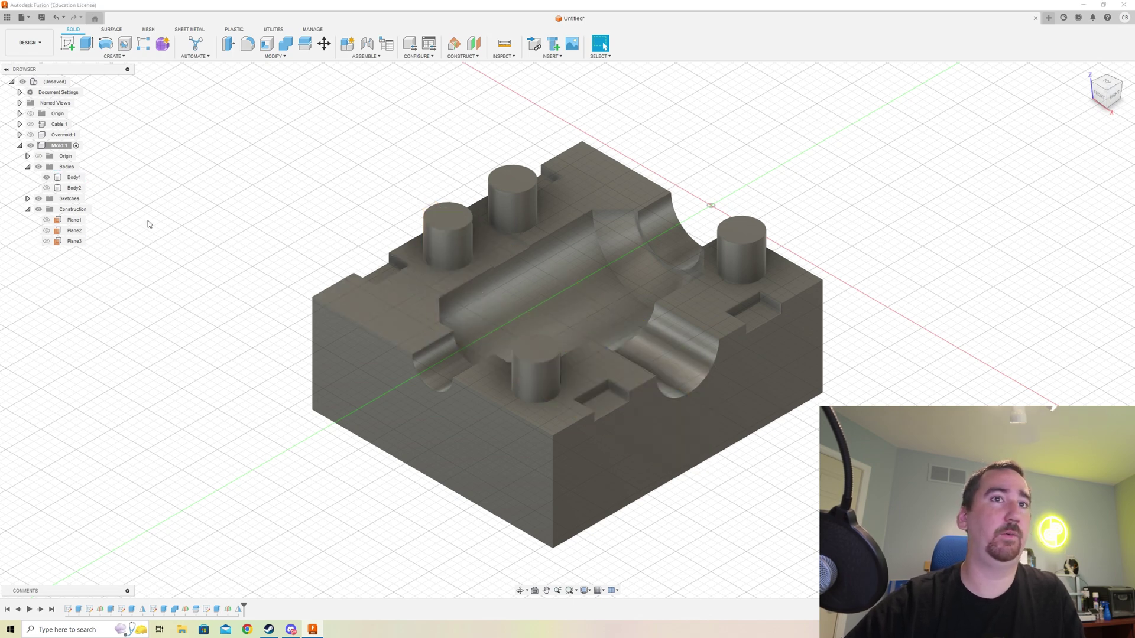
click(147, 52)
key(Escape)
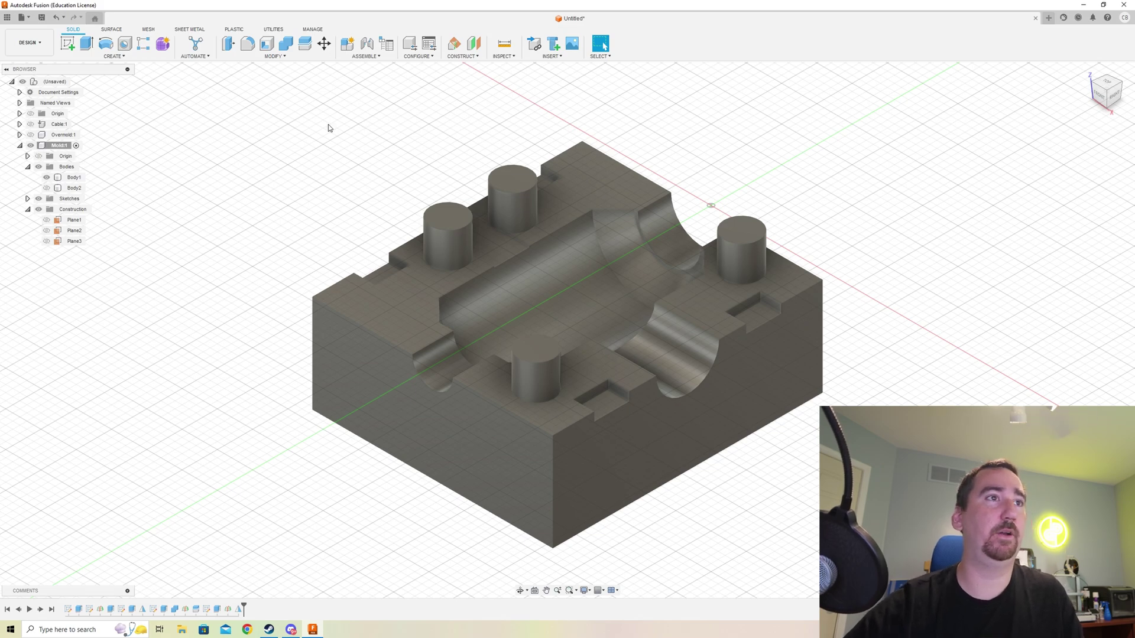
Step: Compare the two mold halves by showing the upper half alone, both halves together, and the lower half alone
click(47, 188)
click(46, 177)
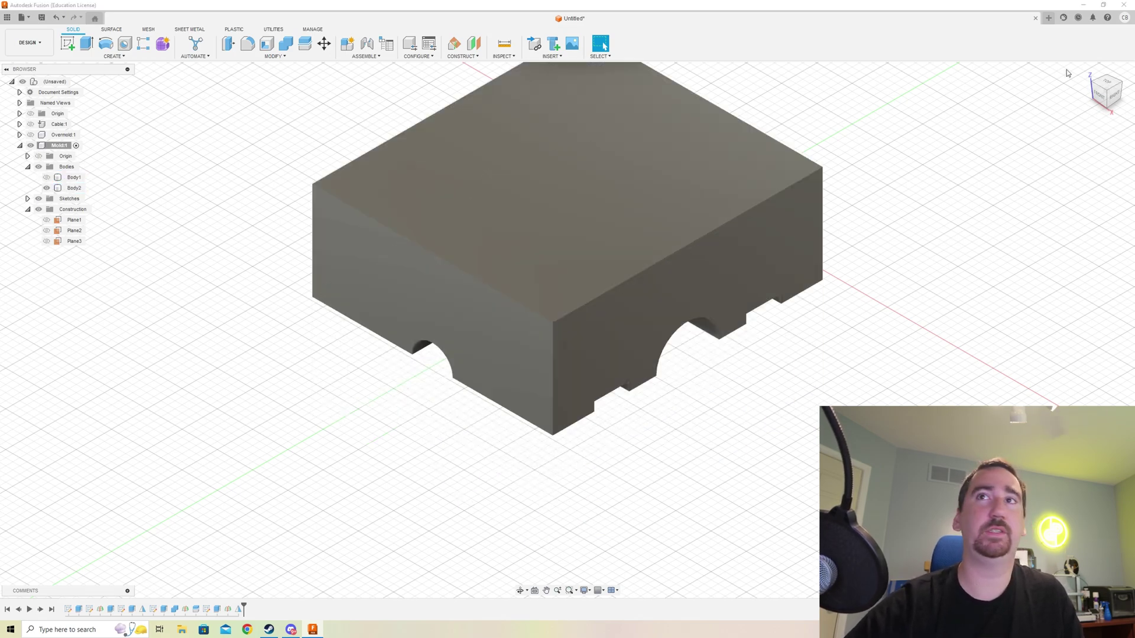
mouse_move(567, 330)
shift+middle_down()
mouse_move(562, 322)
mouse_move(717, 397)
mouse_move(717, 408)
shift+middle_up()
click(1100, 105)
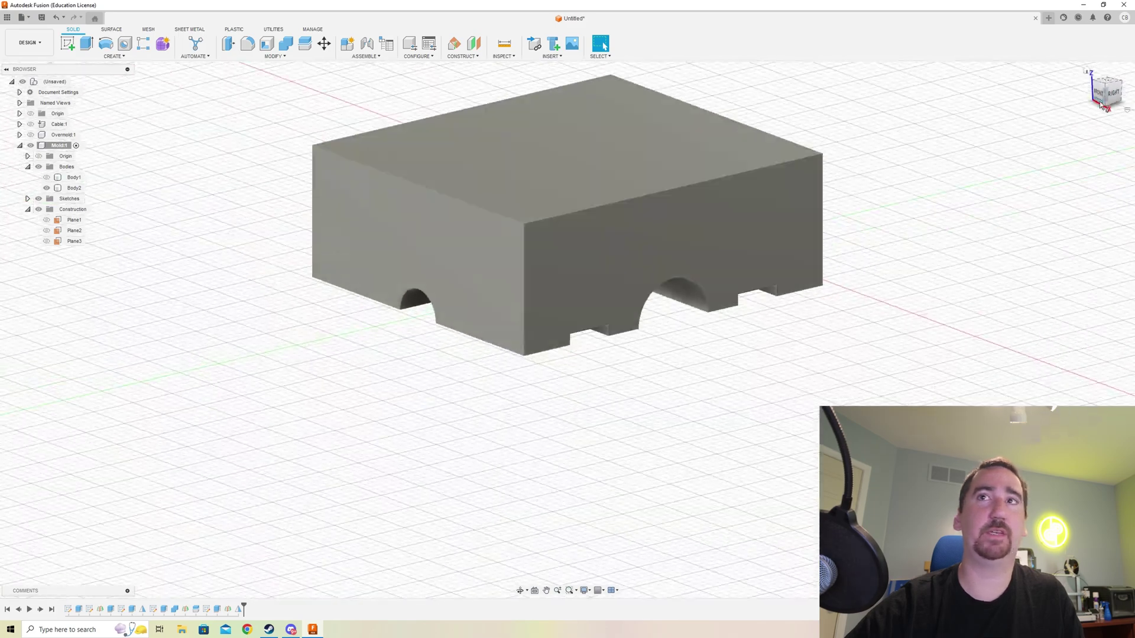
click(1089, 69)
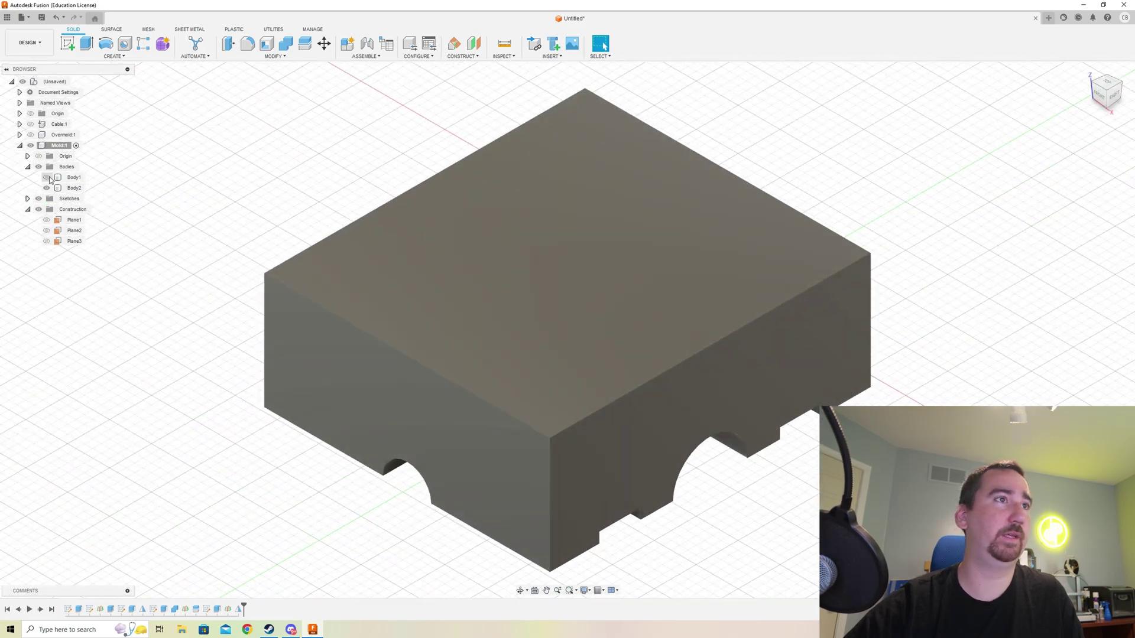
click(47, 177)
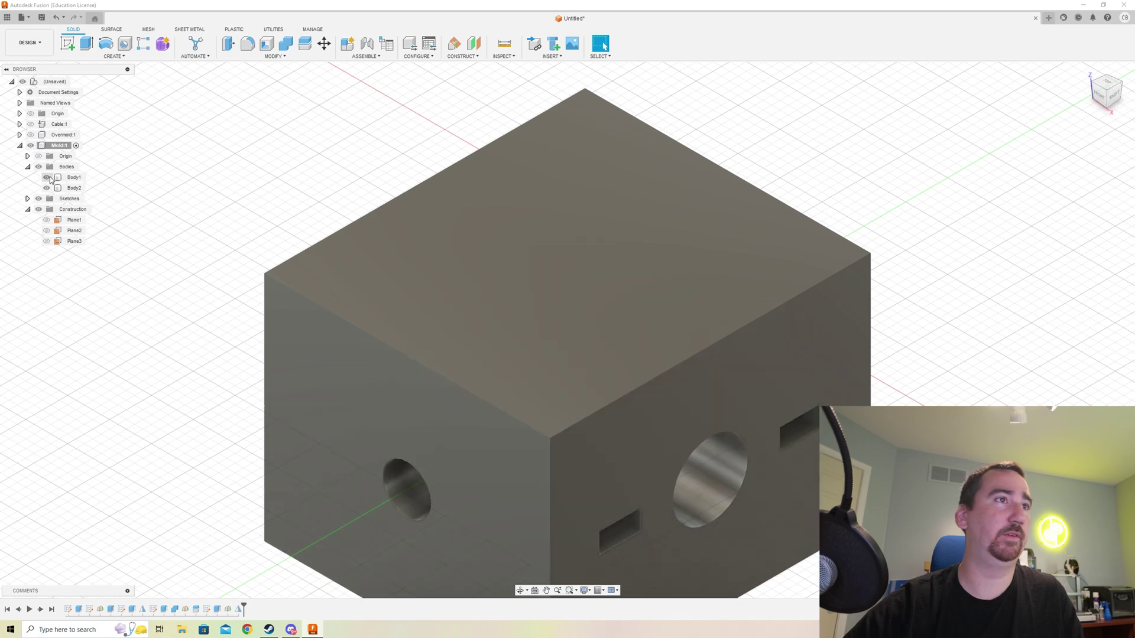
click(49, 178)
click(47, 188)
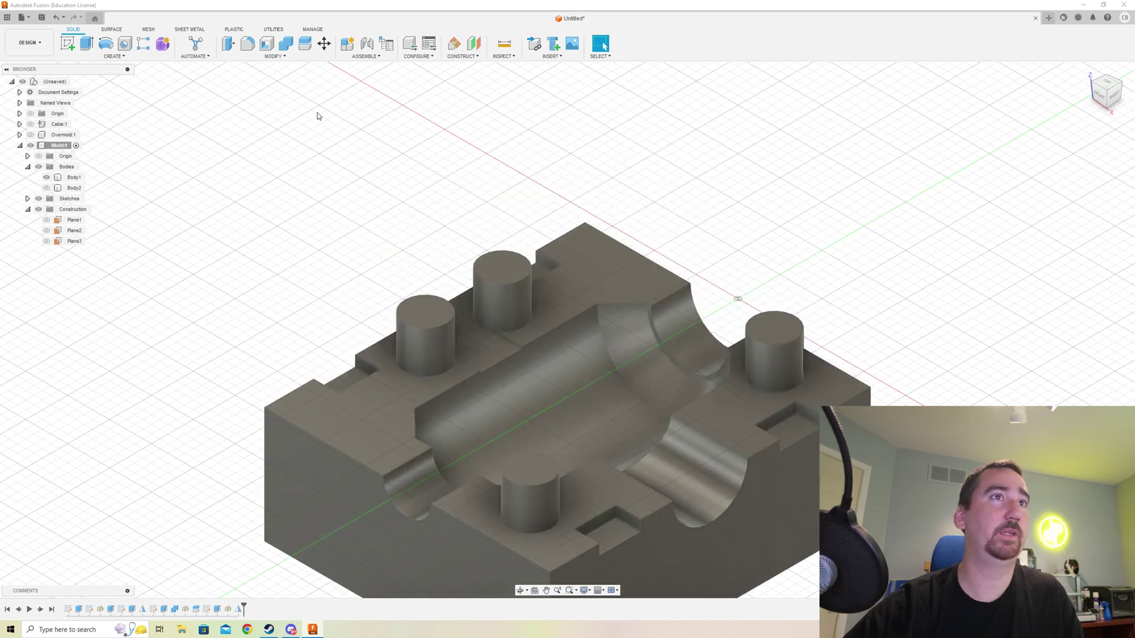
scroll(331, 153, down, 2)
scroll(396, 233, up, 1)
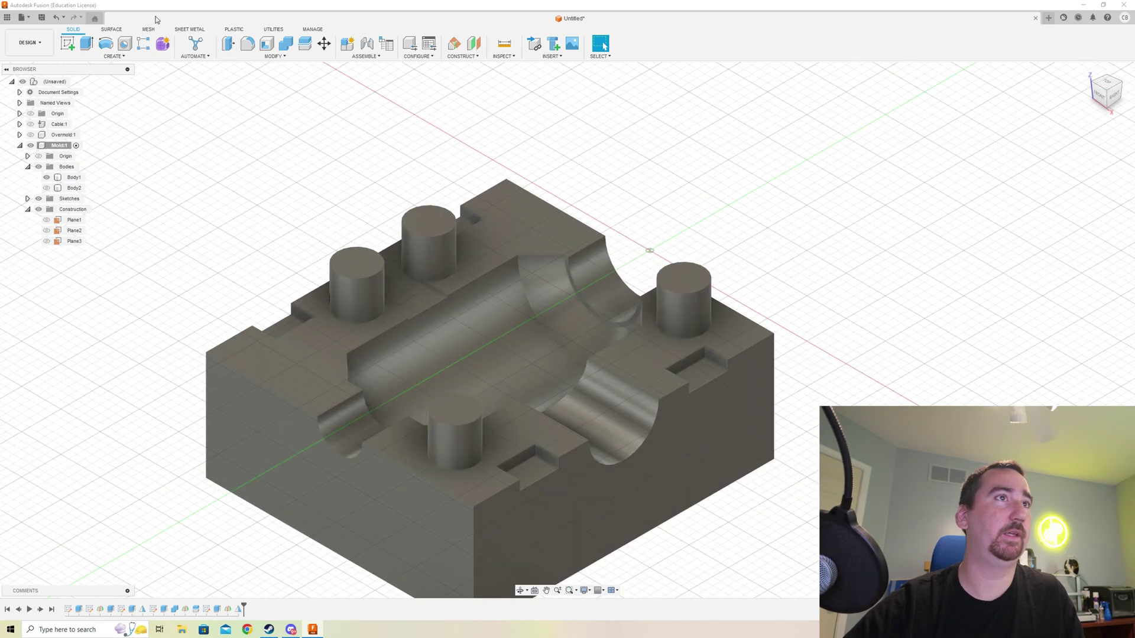
Step: Combine with Cut to subtract the lower mold half from the upper half, keeping the tool body, to form the pin holes
click(287, 46)
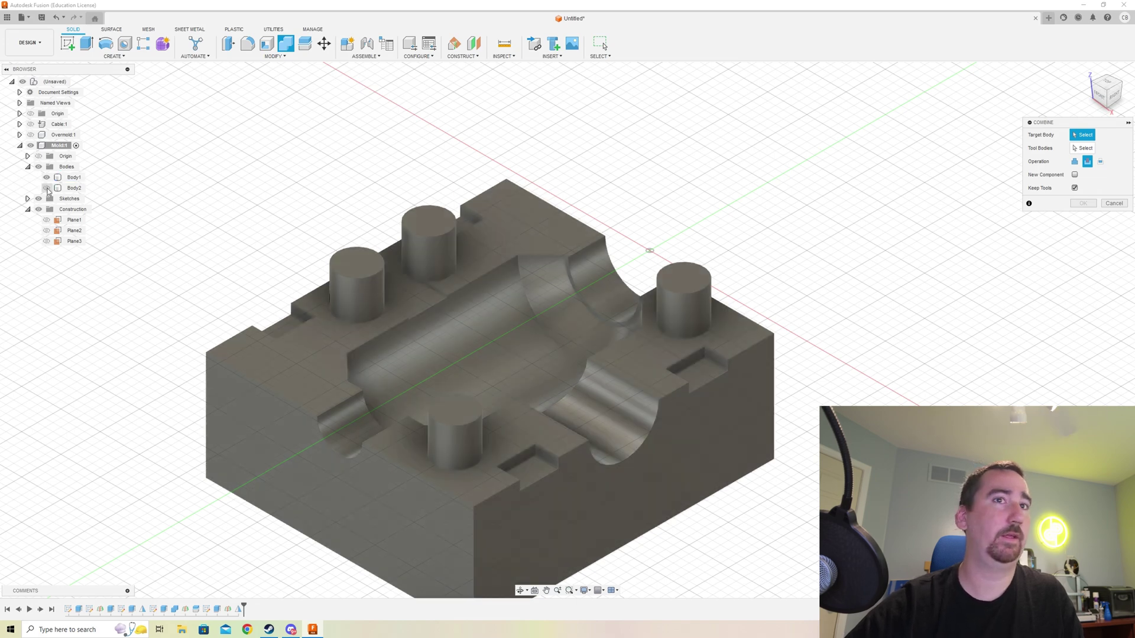
click(46, 188)
click(542, 172)
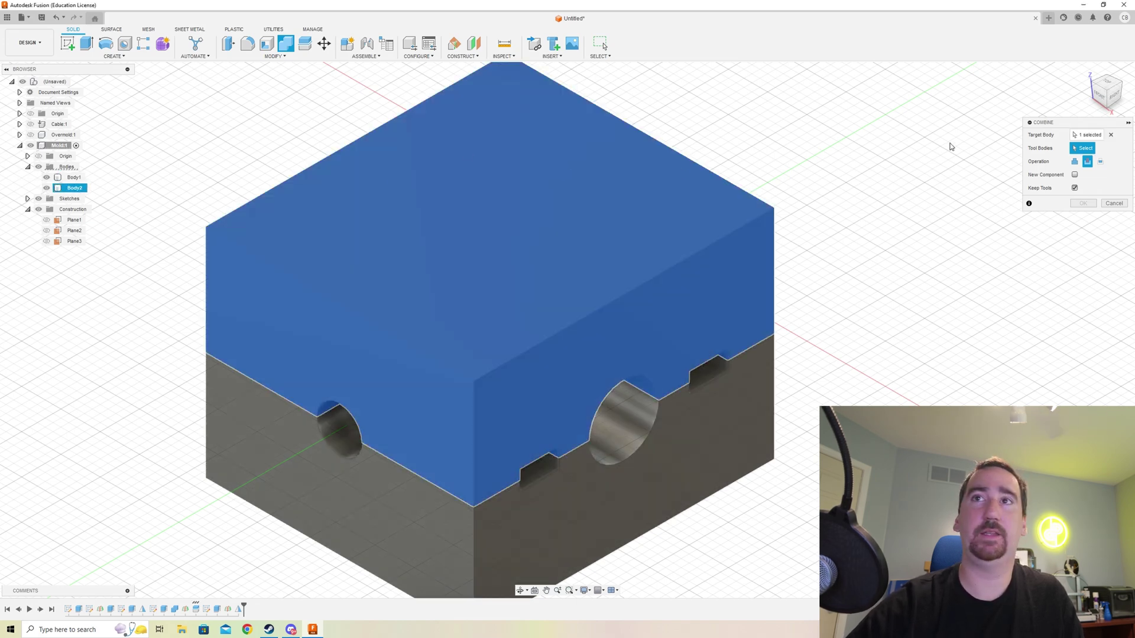
click(364, 494)
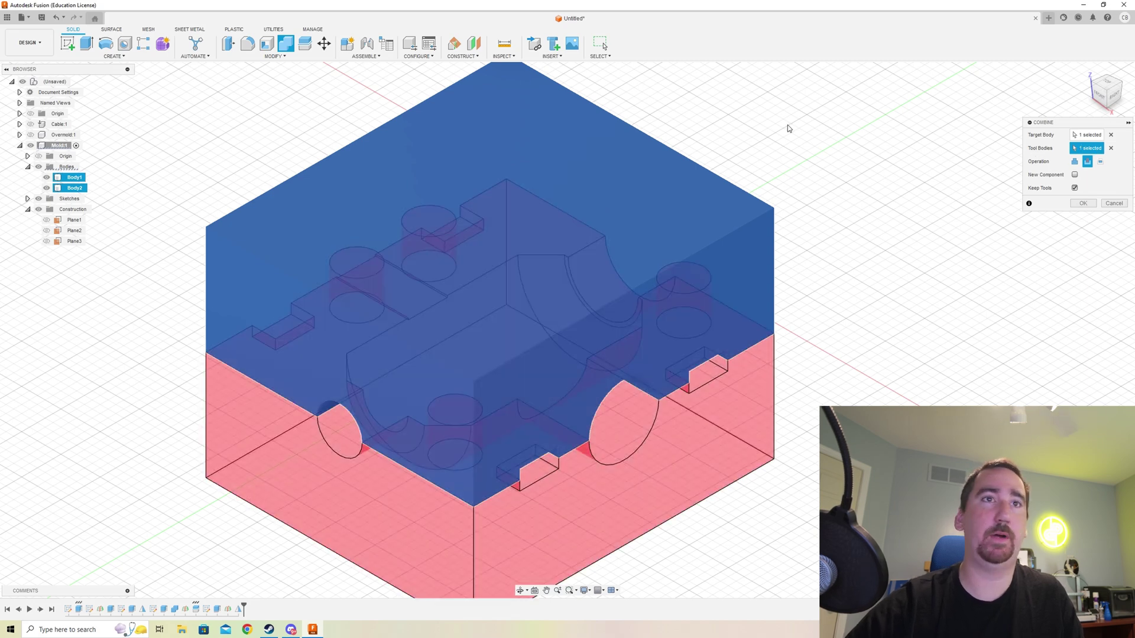
click(1075, 188)
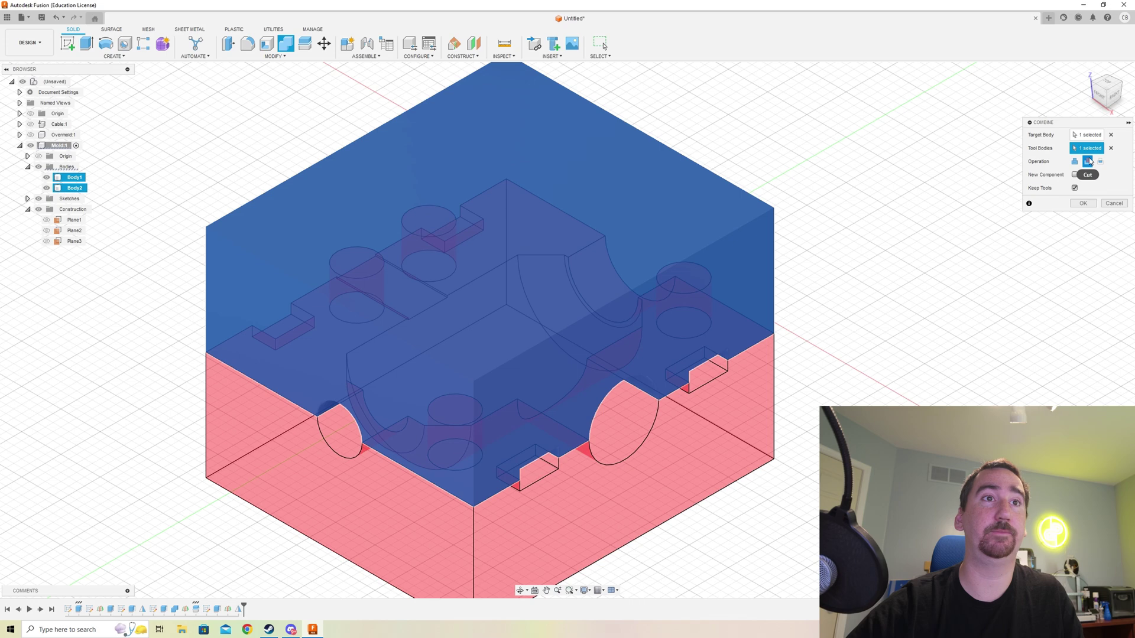
click(1083, 203)
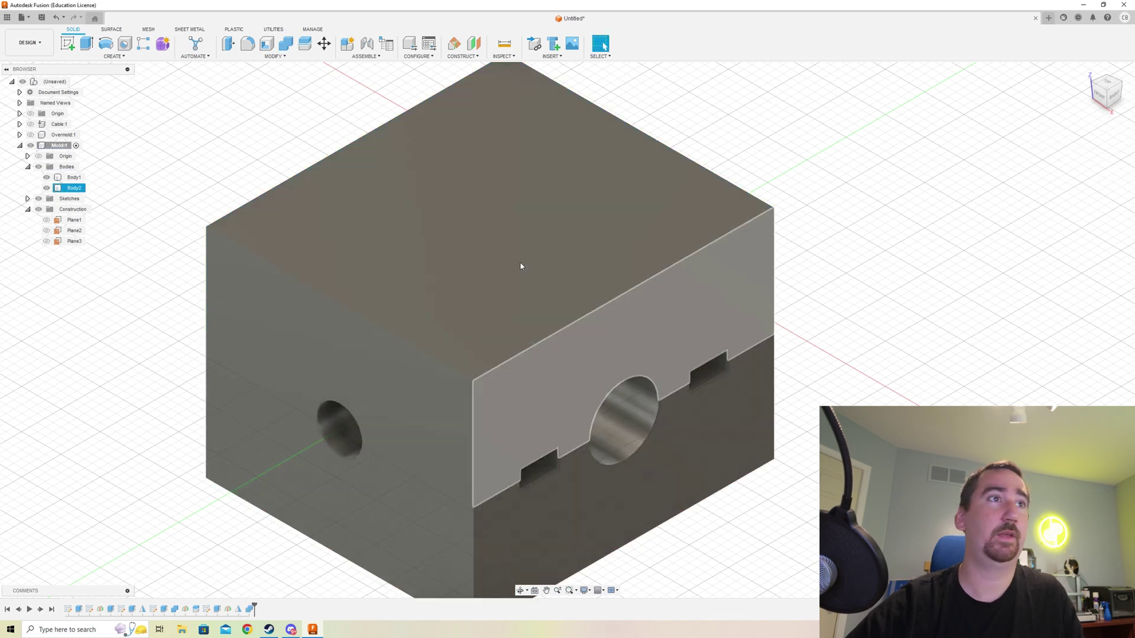
Step: Show only the upper mold half and inspect the pin holes in its parting face
click(46, 188)
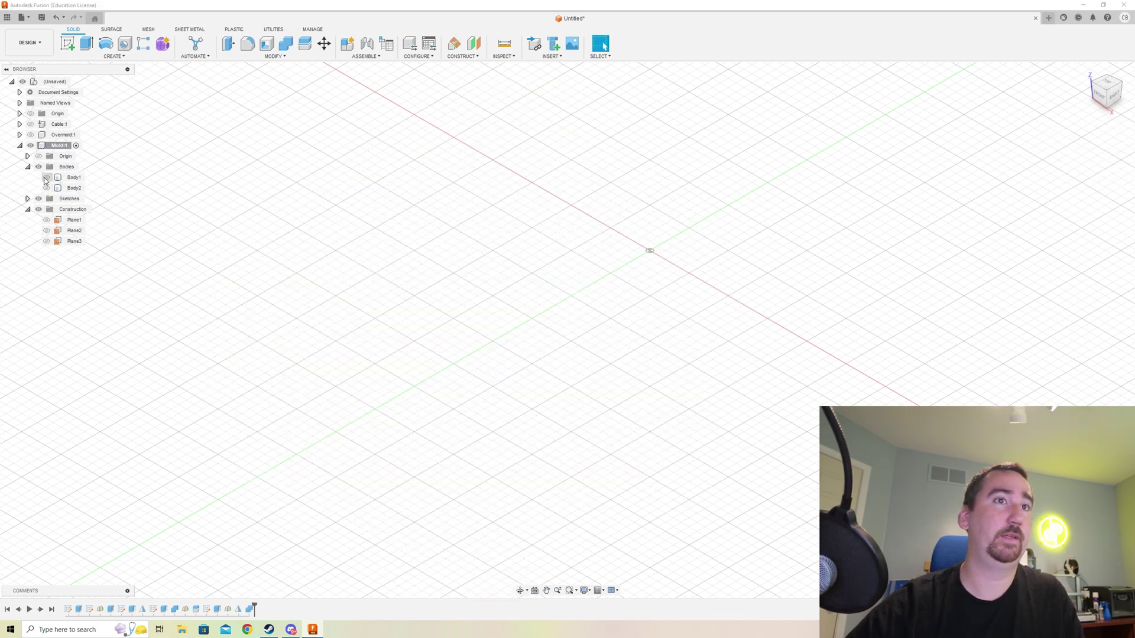
click(46, 188)
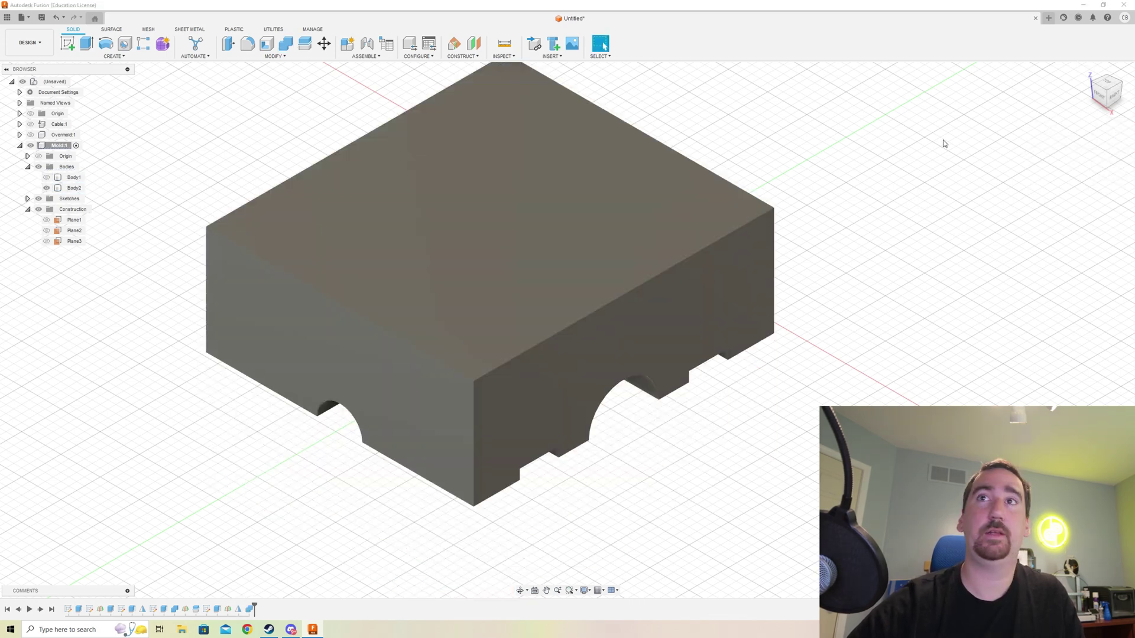
click(1108, 111)
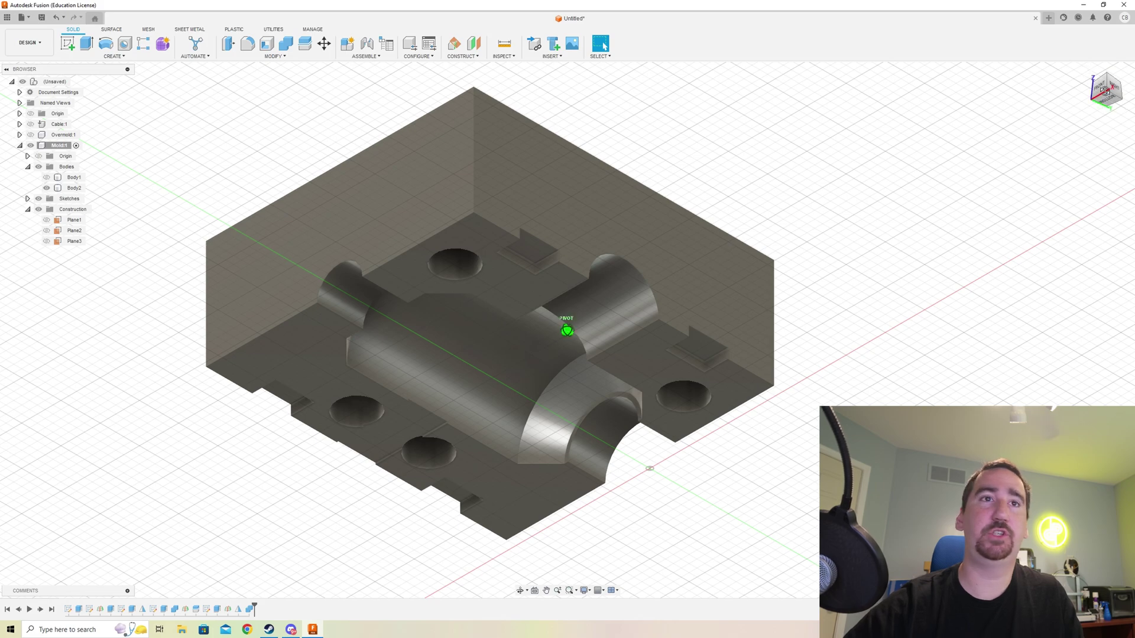
shift+middle_drag(566, 330, 410, 57)
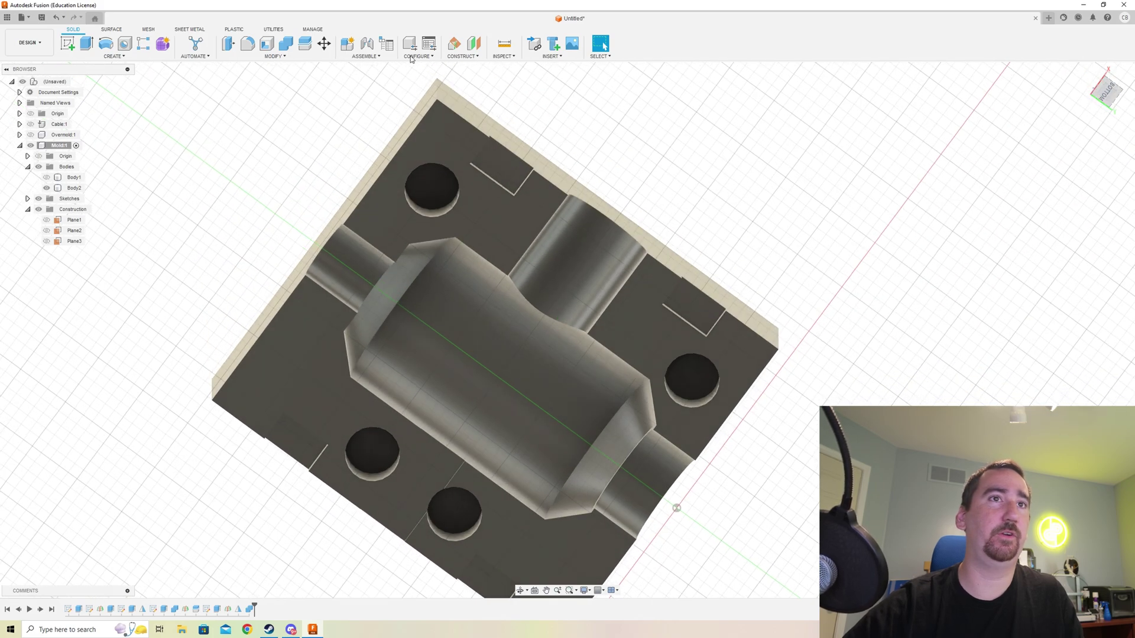
Step: Offset the end faces of all four pin holes in the upper mold half by -0.25 mm to deepen them
click(312, 58)
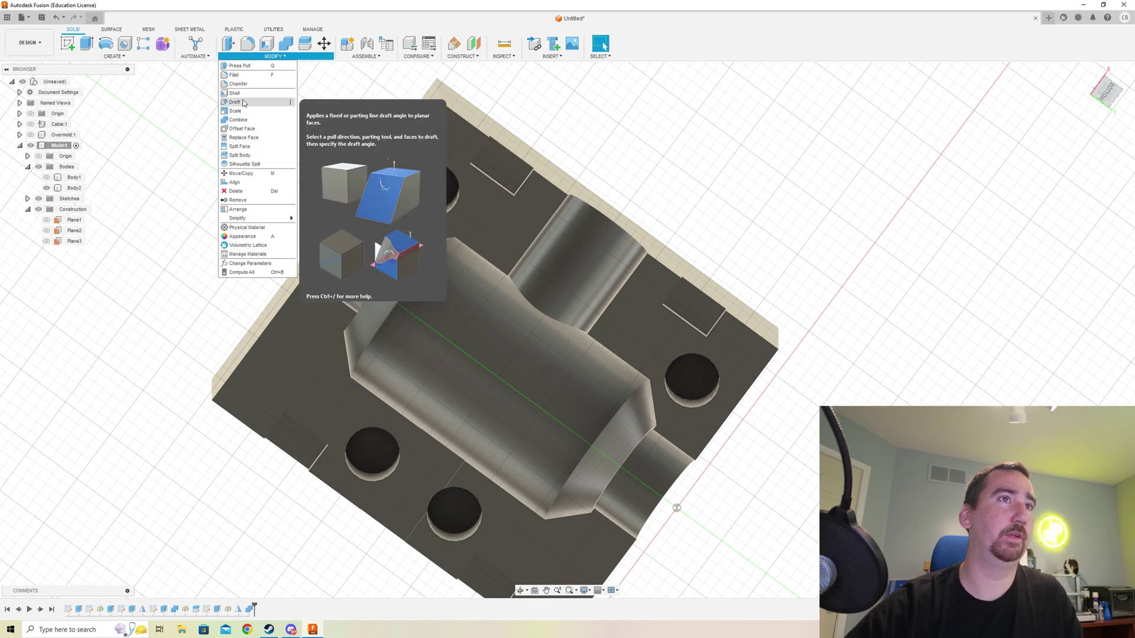
key(q)
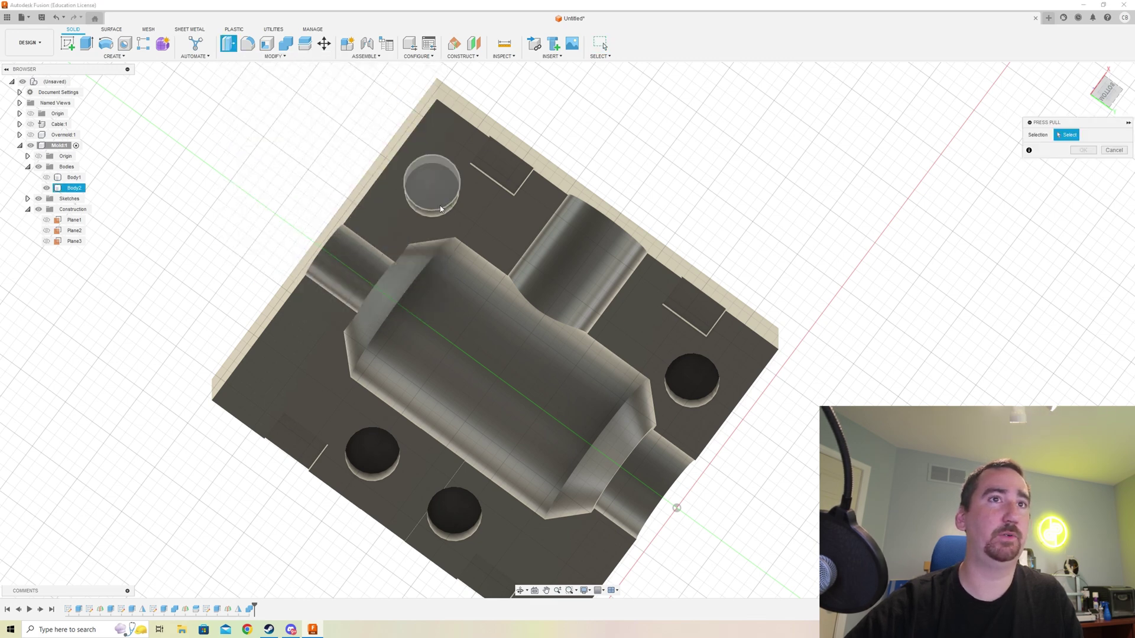
click(436, 198)
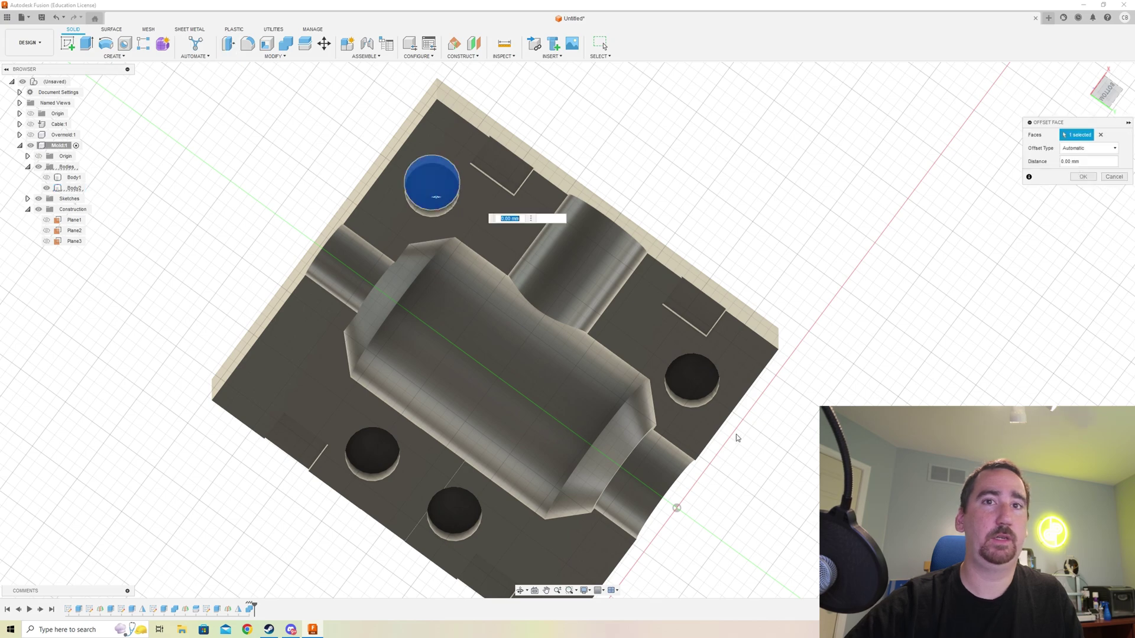
click(691, 375)
click(378, 448)
click(451, 516)
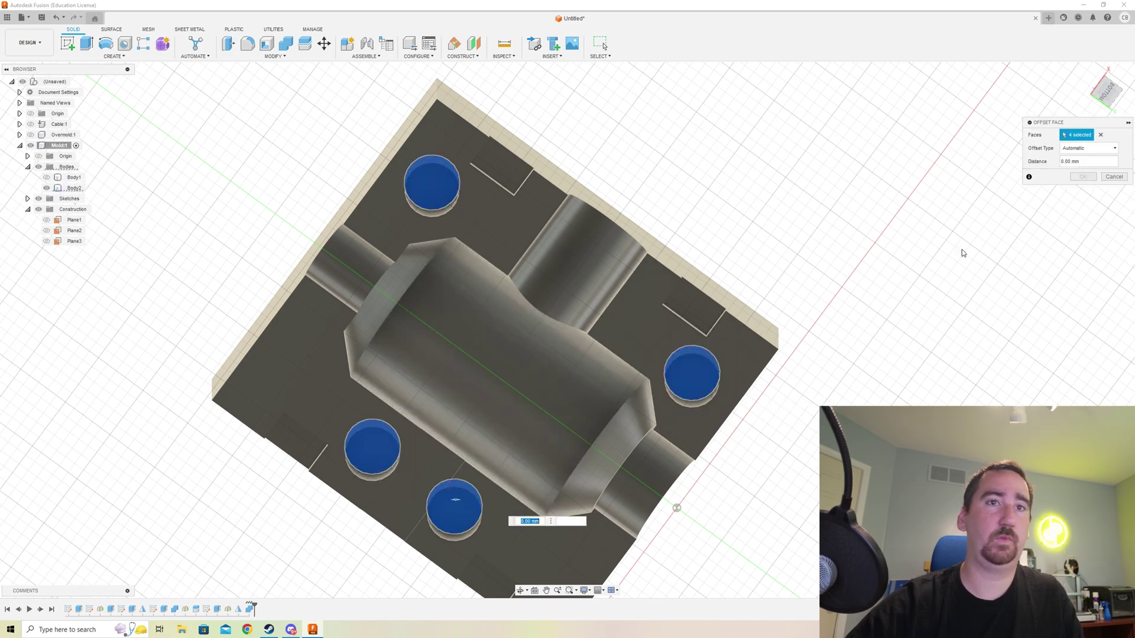
click(1103, 98)
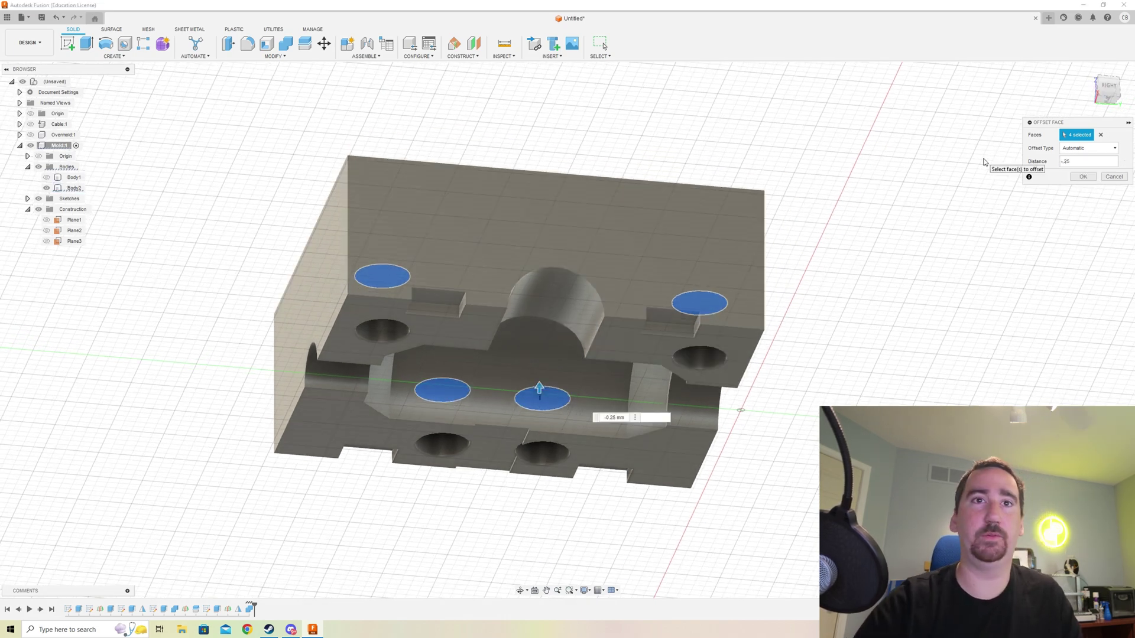
key(Return)
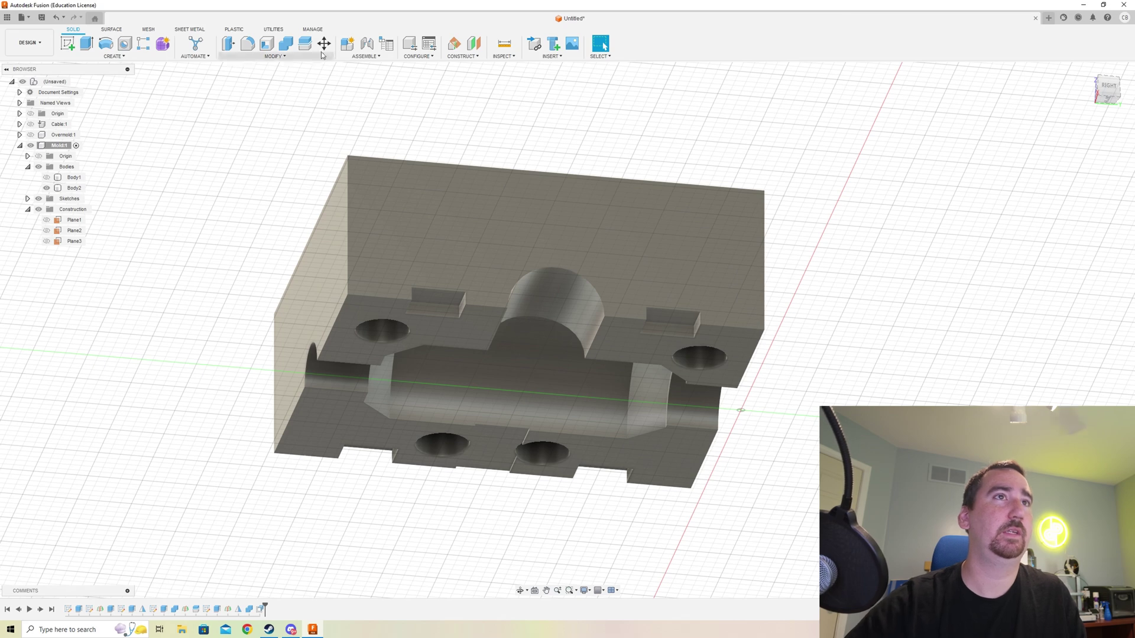
Step: Offset the cylindrical walls of all four pin holes by -0.1 mm to give the pins clearance
click(279, 57)
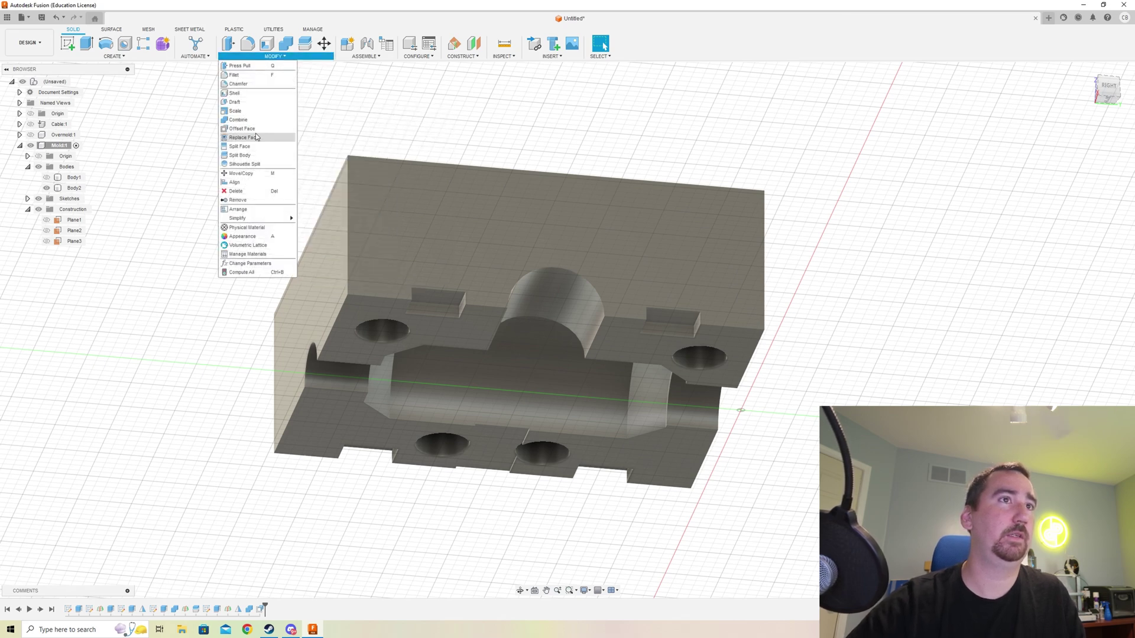
click(239, 66)
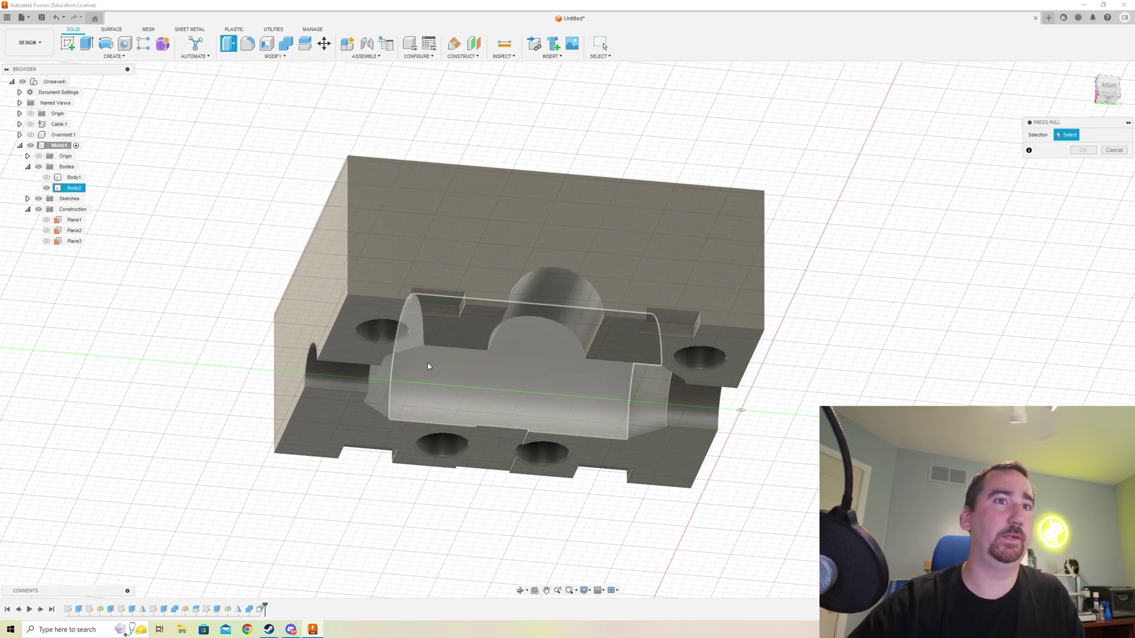
click(385, 336)
click(449, 446)
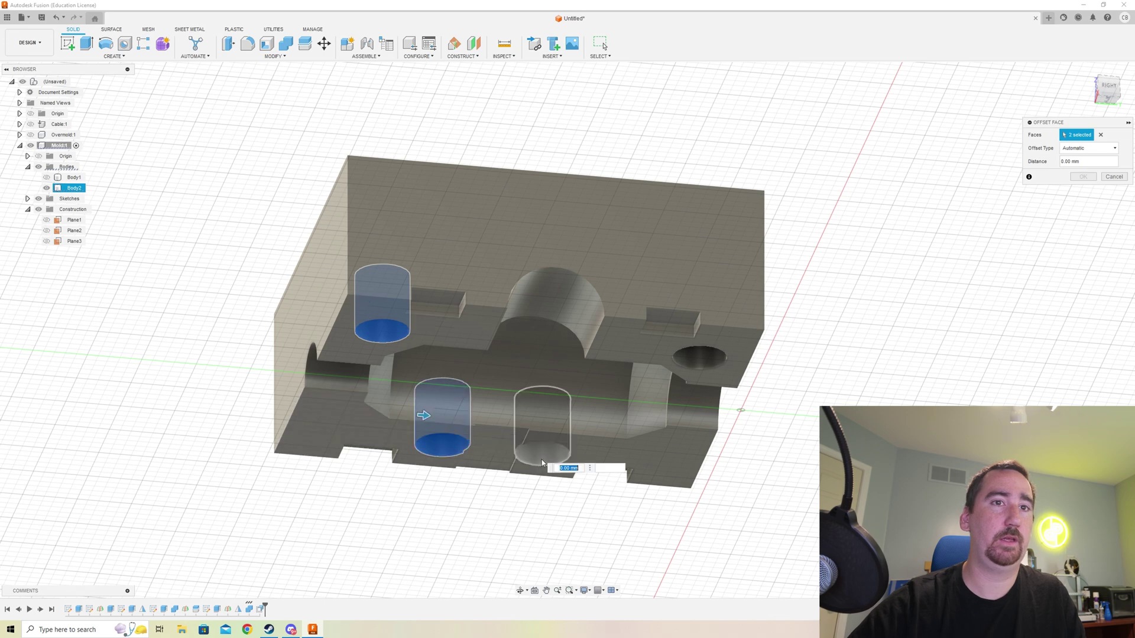
click(543, 454)
click(703, 357)
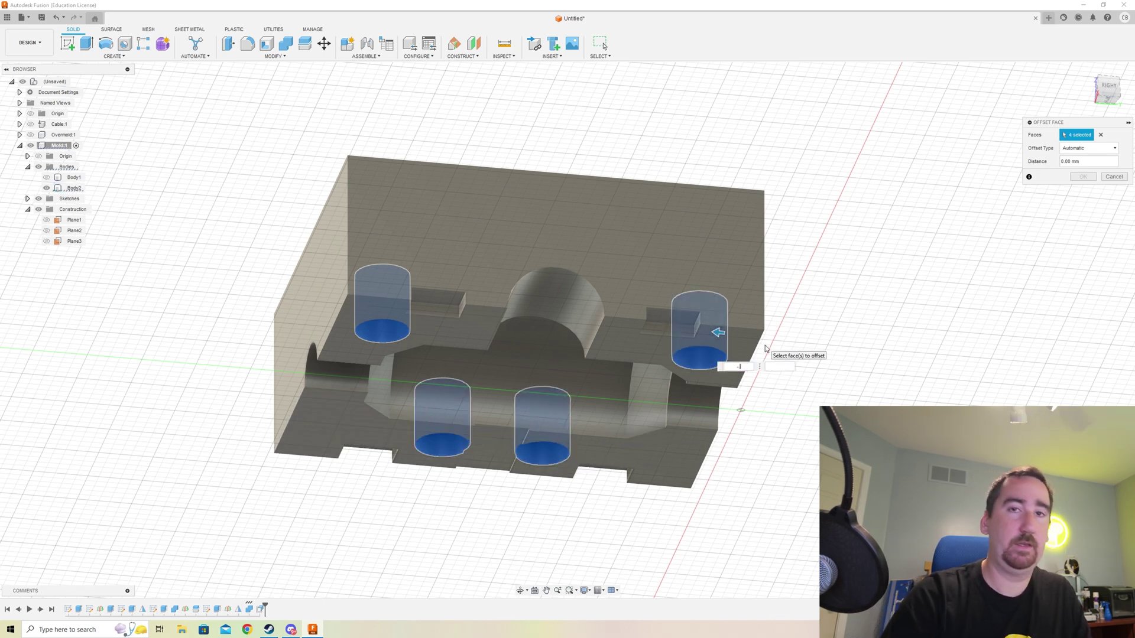
text(-0.16)
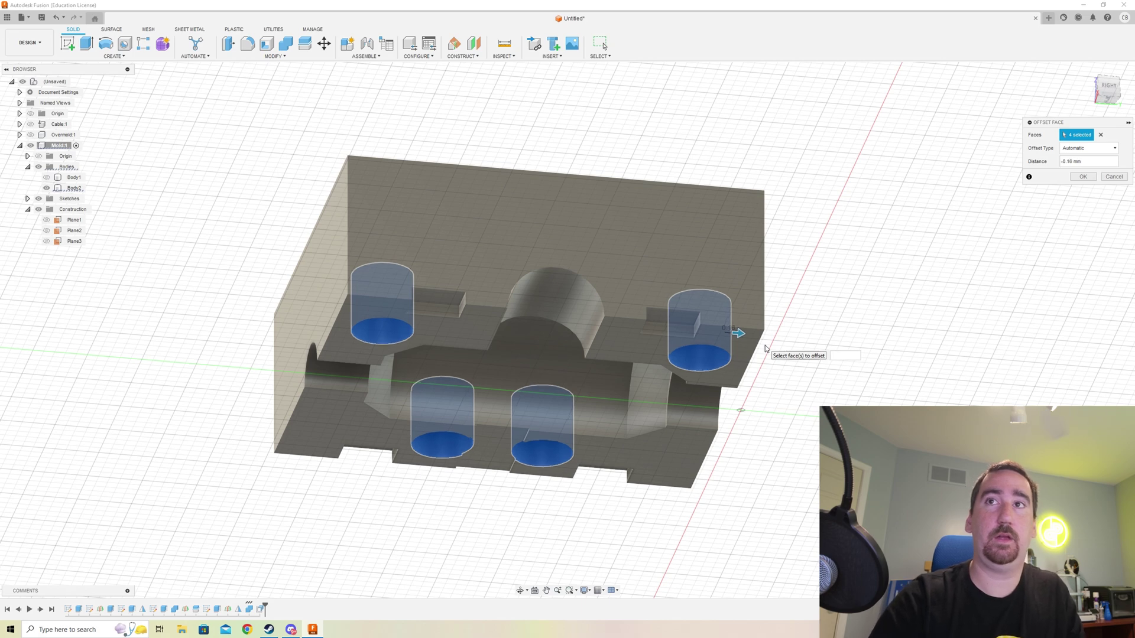
key(BackSpace)
key(Return)
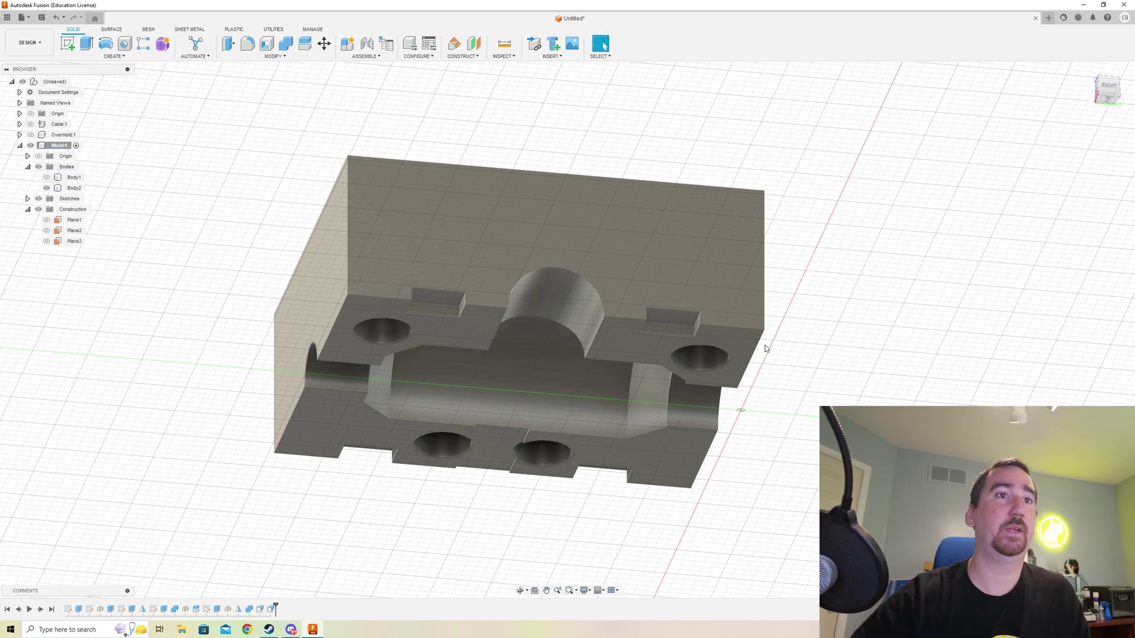
Step: Hide the upper mold half and show only the lower mold half with its alignment pins in the home view
click(47, 177)
click(46, 188)
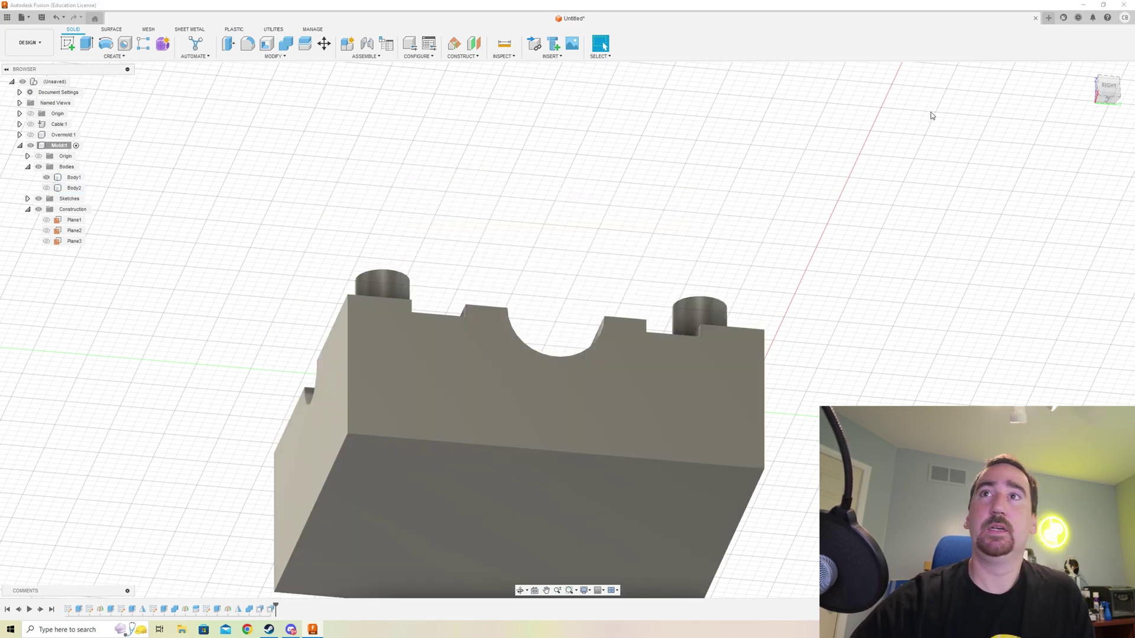
click(1087, 71)
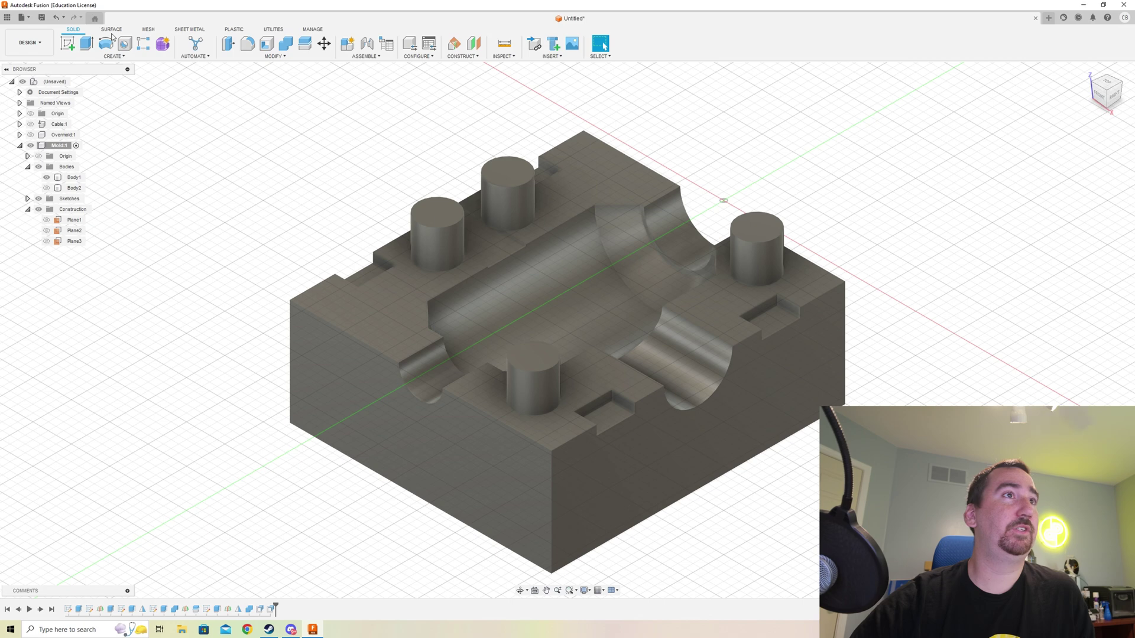
Step: Chamfer the top circular edges of all four alignment pins on the lower mold half with an equal distance of 2 mm
click(287, 56)
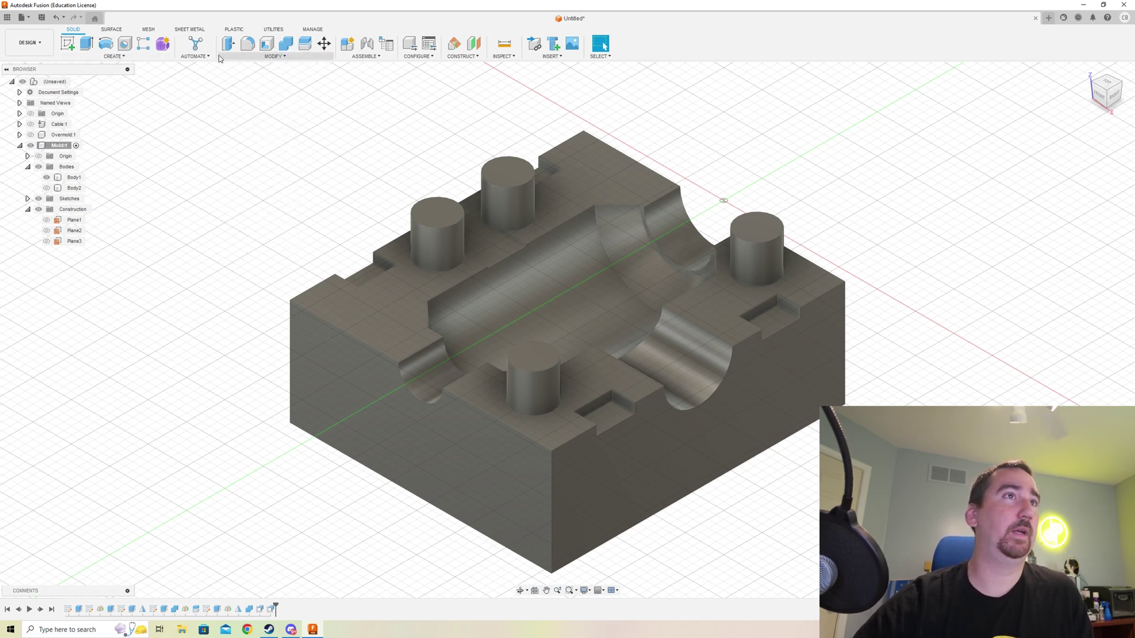
click(274, 57)
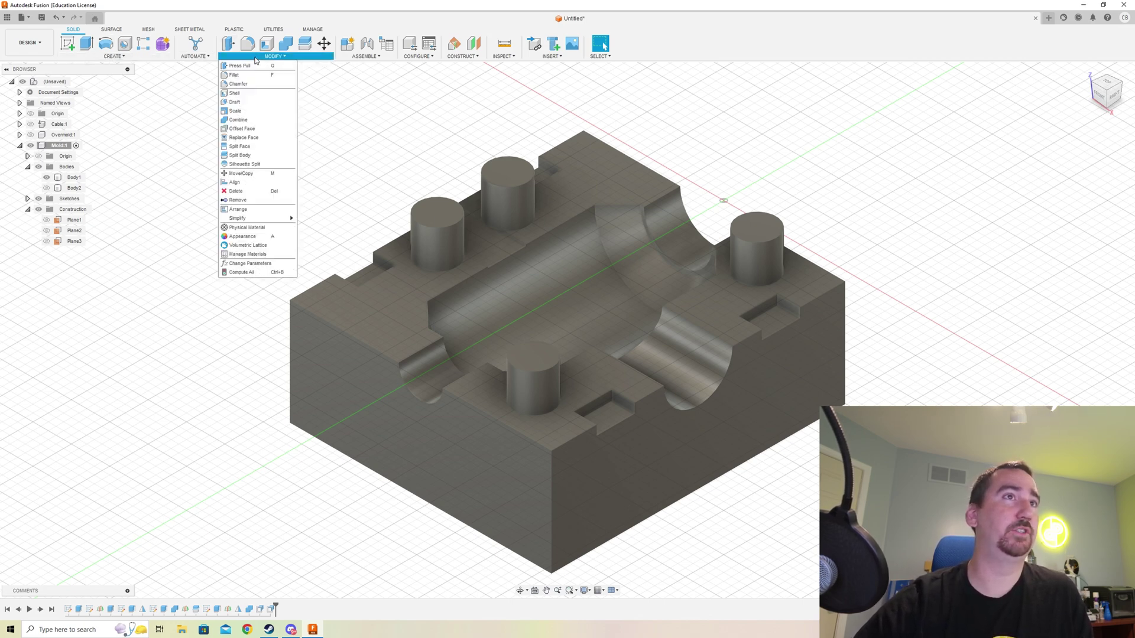
click(251, 97)
click(442, 228)
click(508, 185)
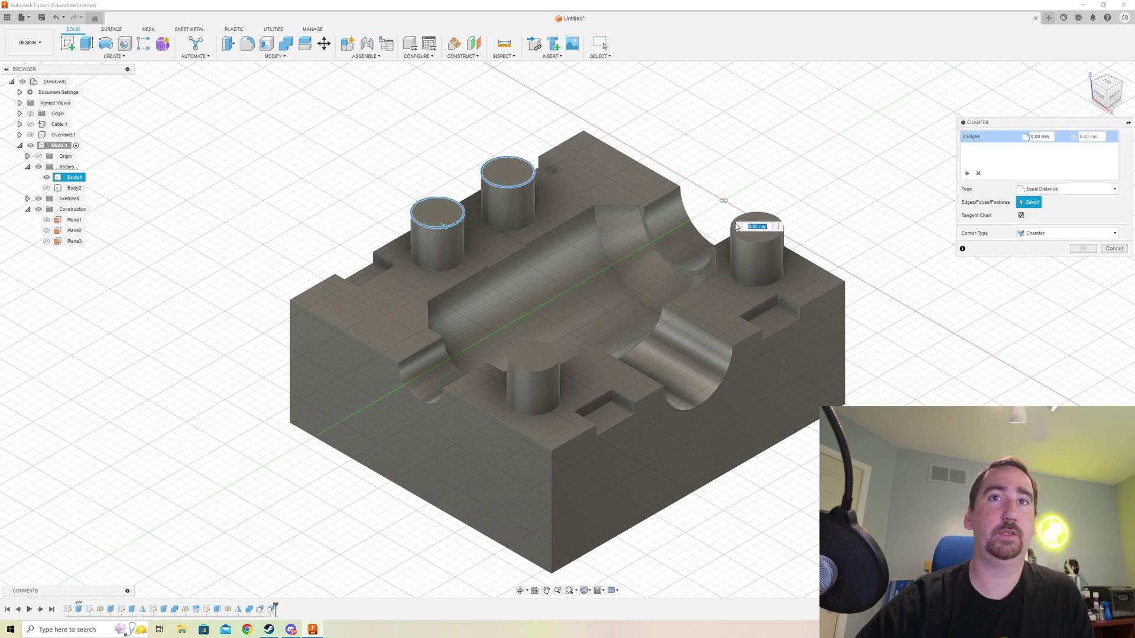
click(766, 242)
click(531, 372)
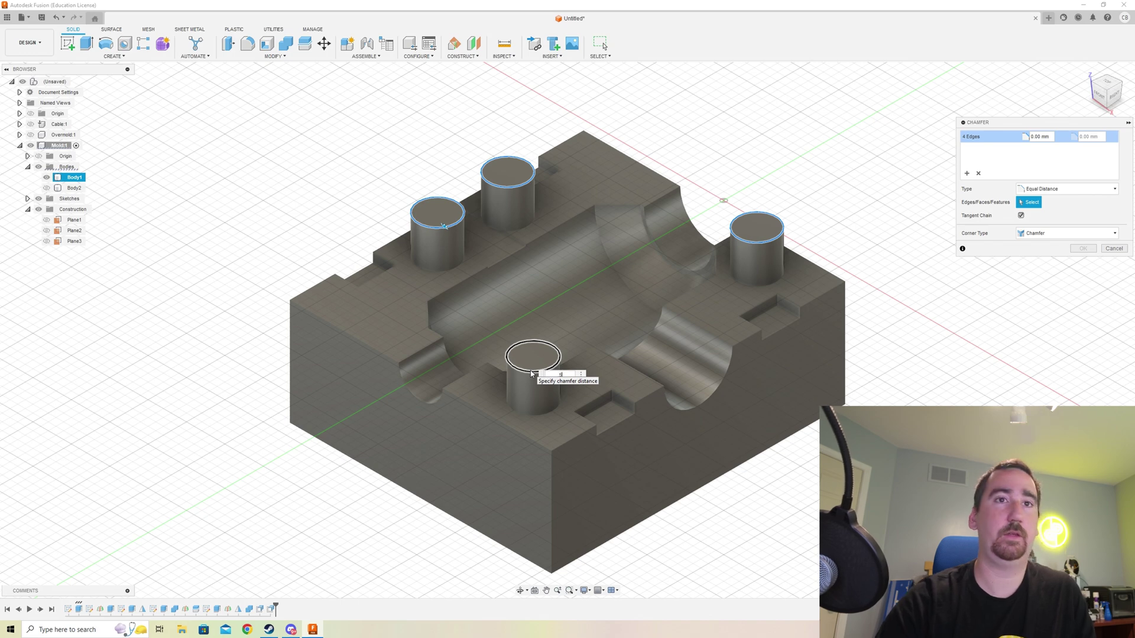
text(2)
key(Return)
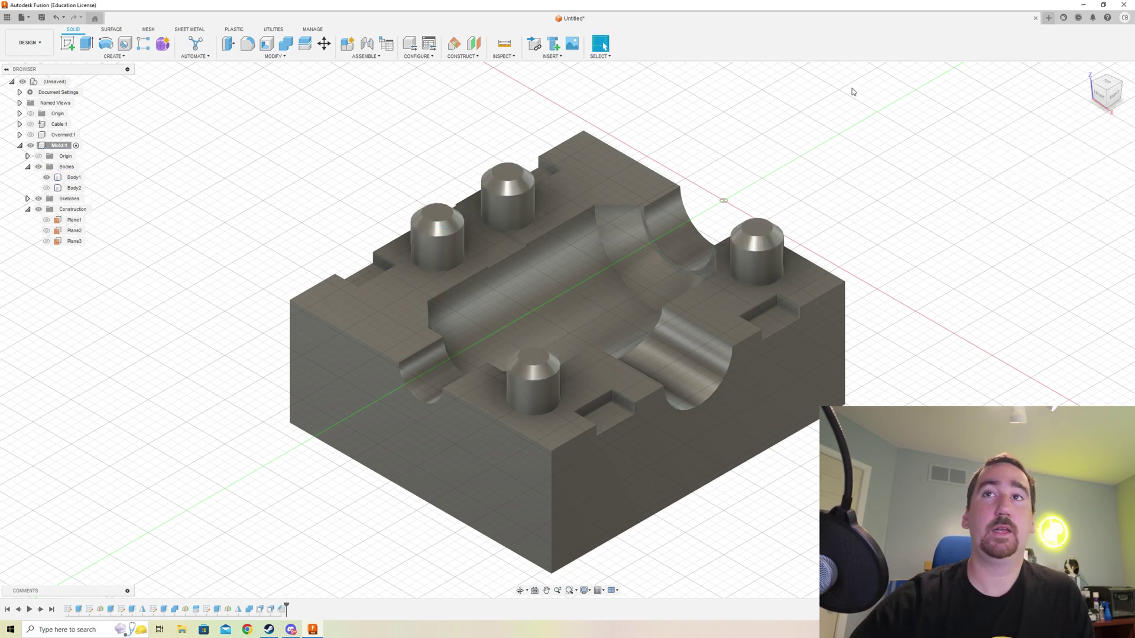